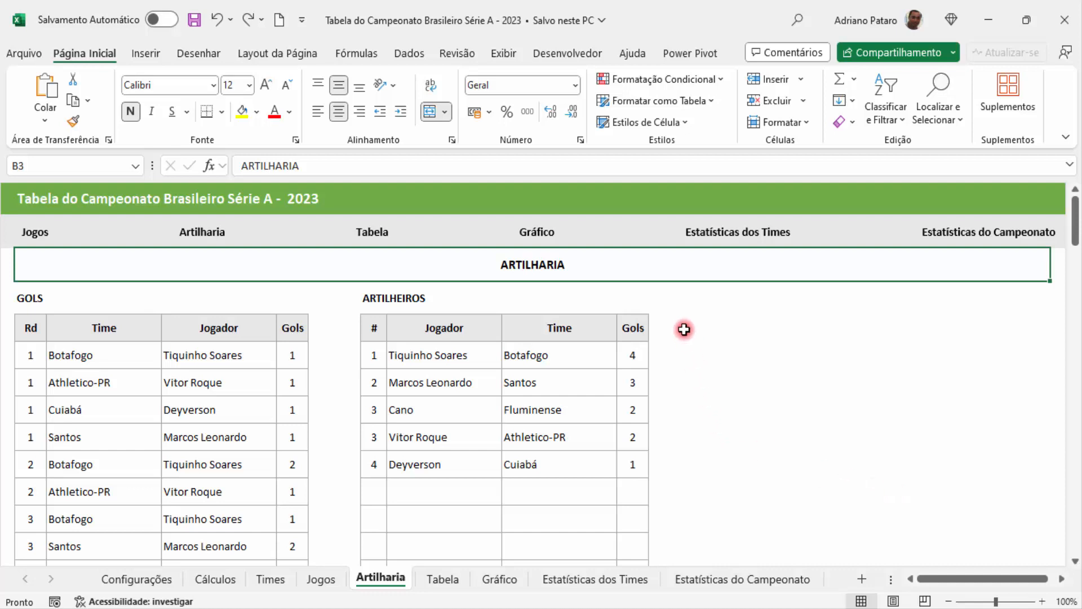
Examine the goal entries in the GOLS table and the matching ARTILHEIROS ranking on the Artilharia sheet
scroll(249, 381, down, 1)
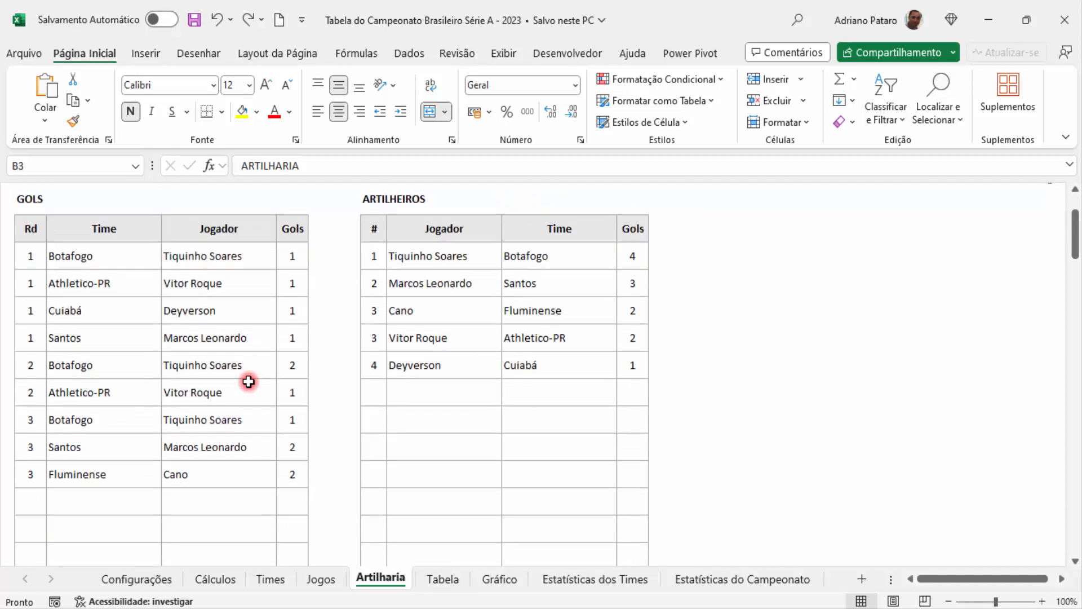
drag(30, 256, 287, 471)
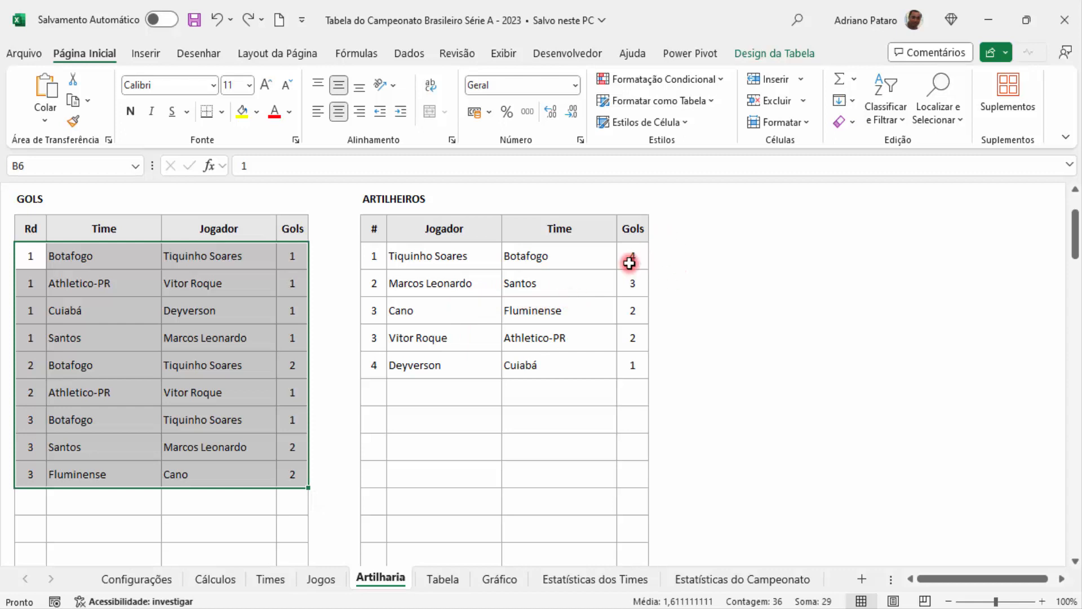
drag(367, 254, 620, 365)
click(741, 364)
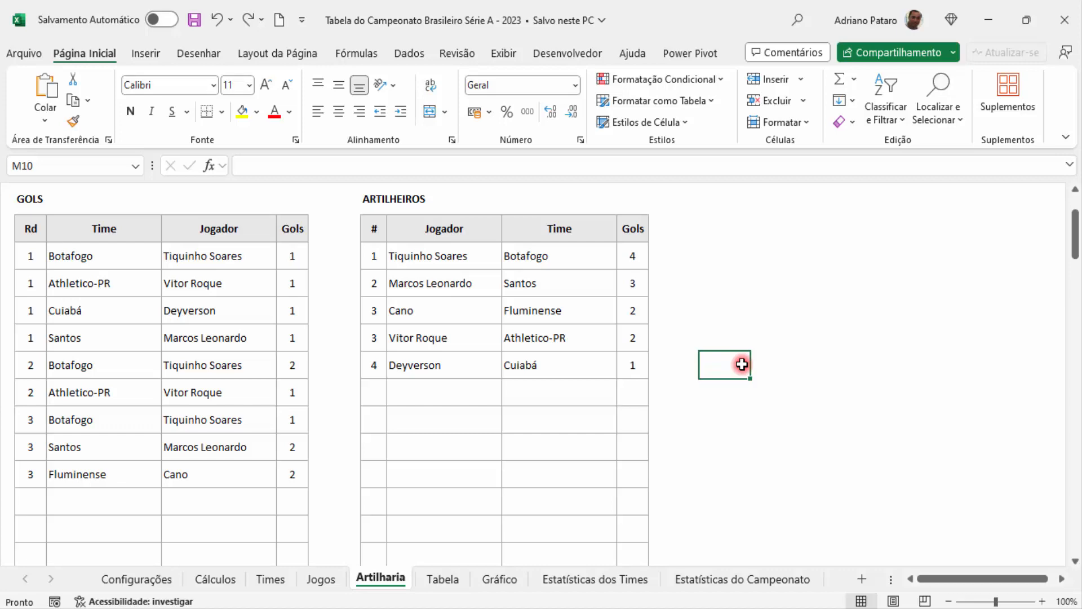
scroll(237, 461, down, 1)
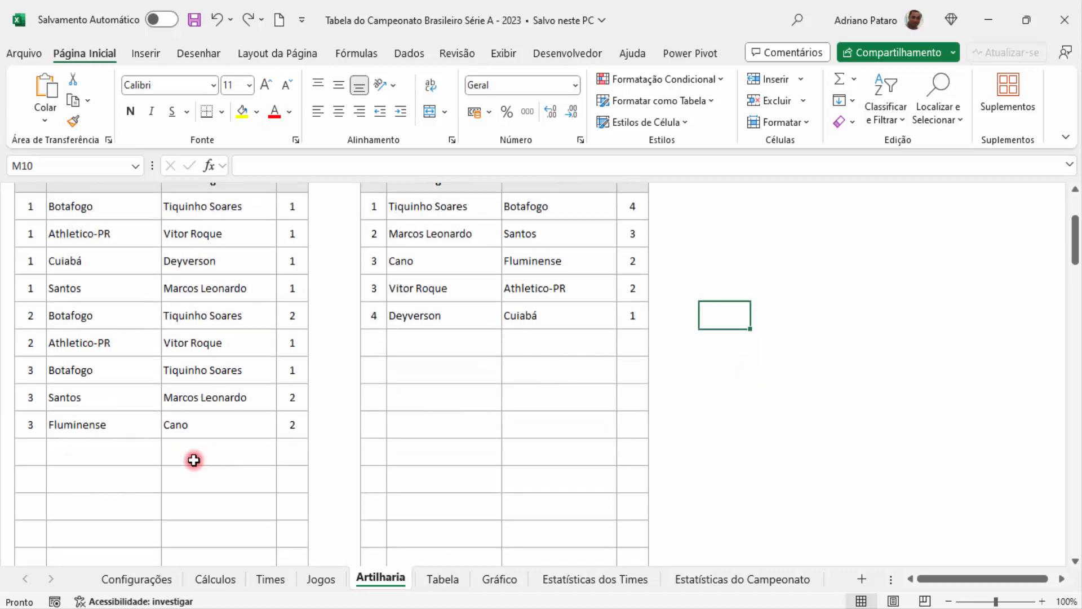
click(91, 456)
scroll(208, 307, up, 1)
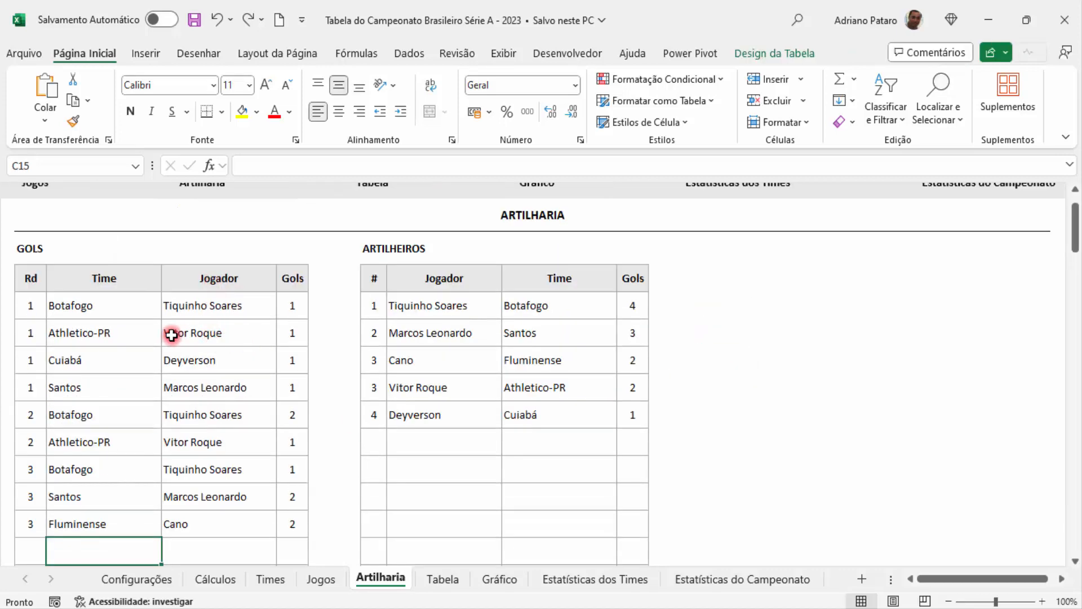
scroll(171, 335, down, 1)
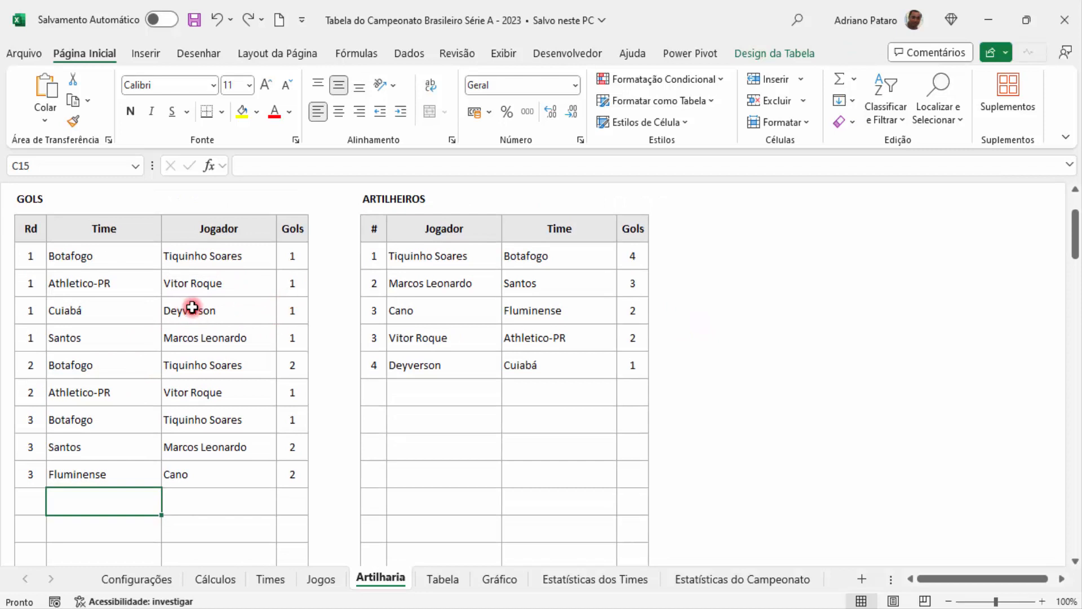
scroll(242, 350, down, 1)
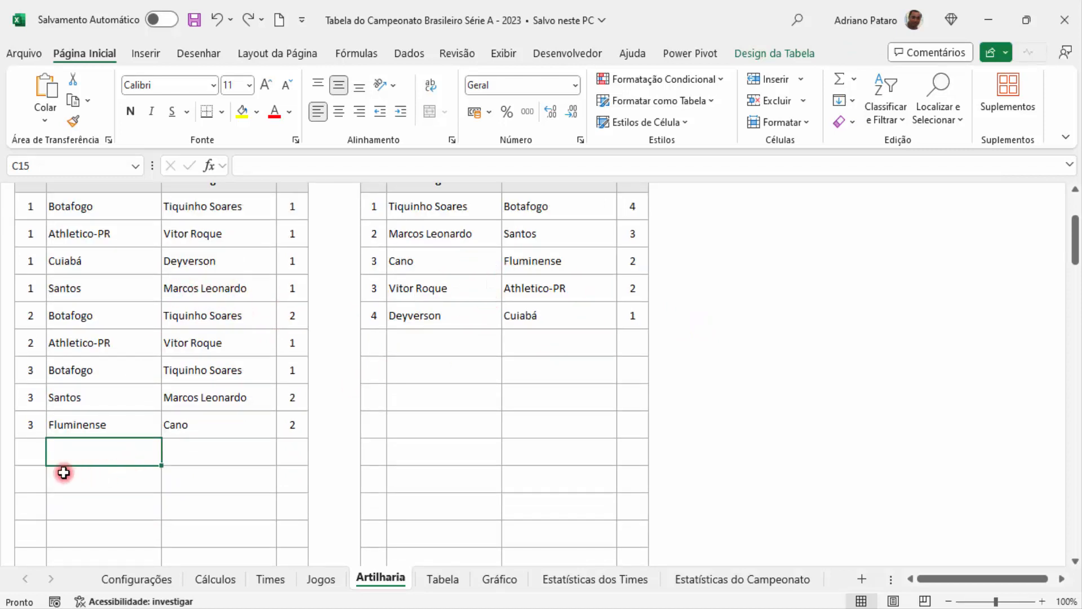
Start two new entries below the last GOLS row, both for round 3, with the teams Flamengo and Athletico-PR
click(31, 451)
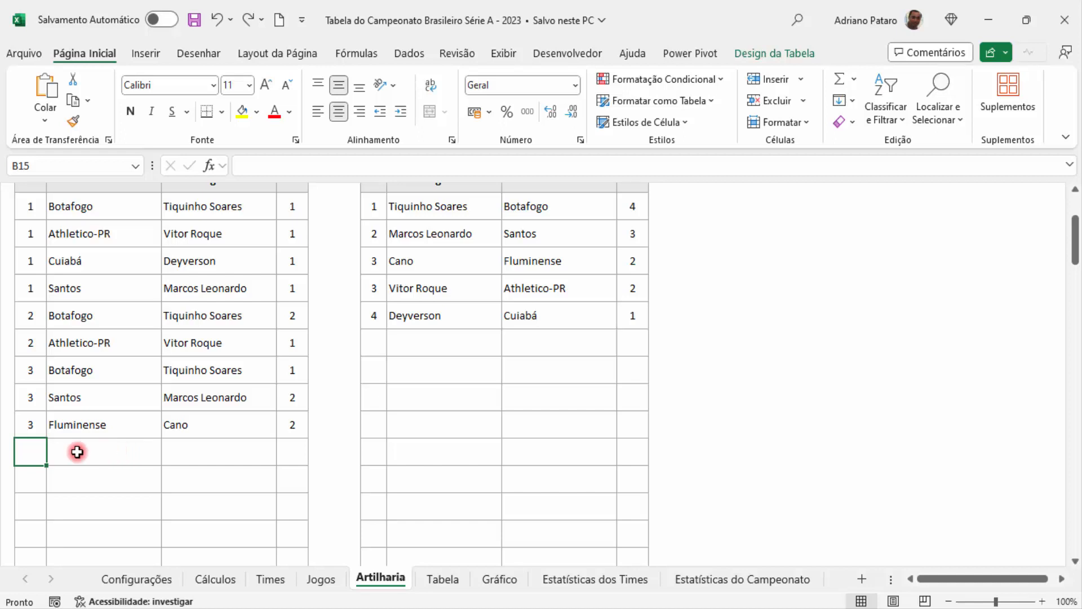
text(3)
click(36, 480)
text(3)
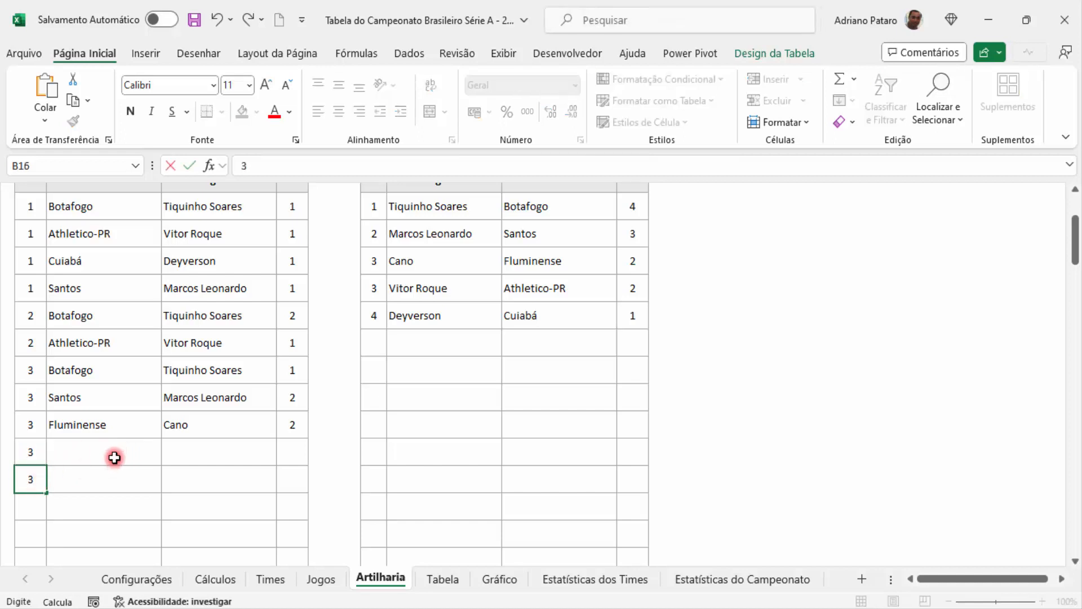
click(115, 456)
double_click(115, 457)
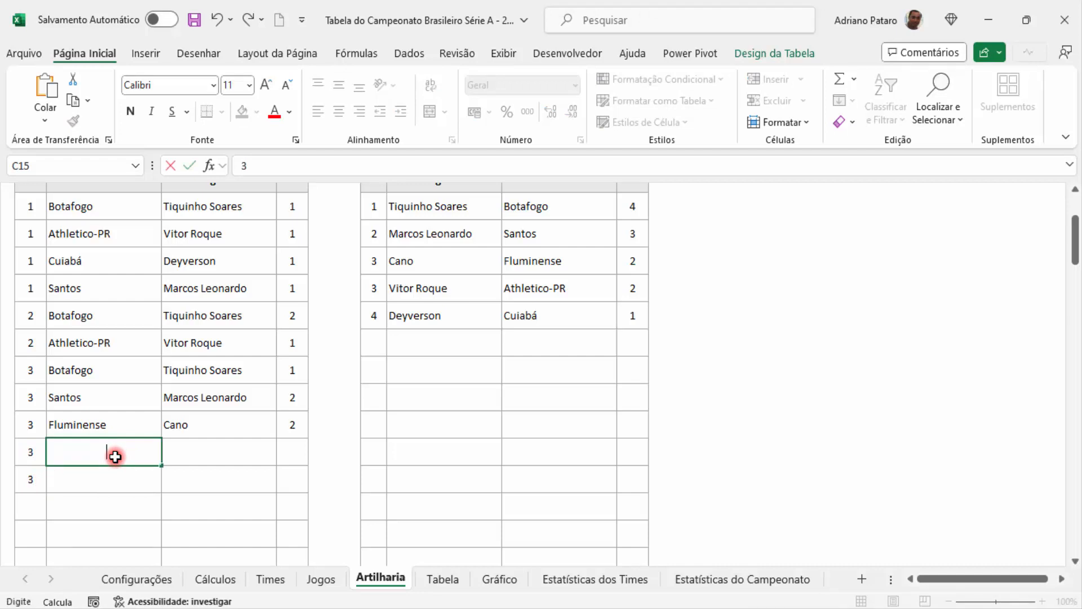
text(Flamengo)
click(115, 481)
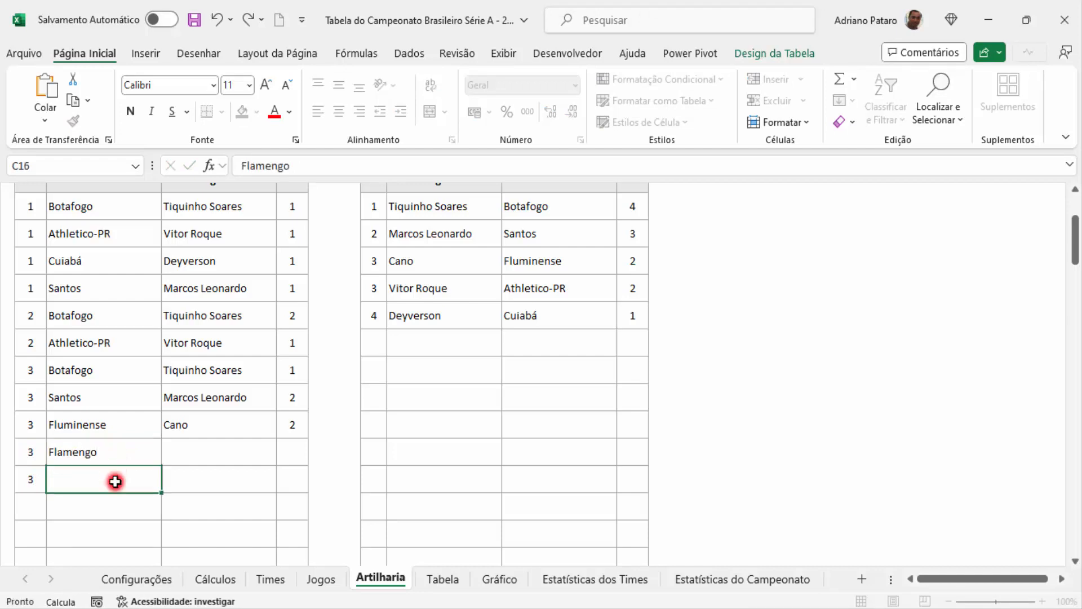
text(Athletico-PR)
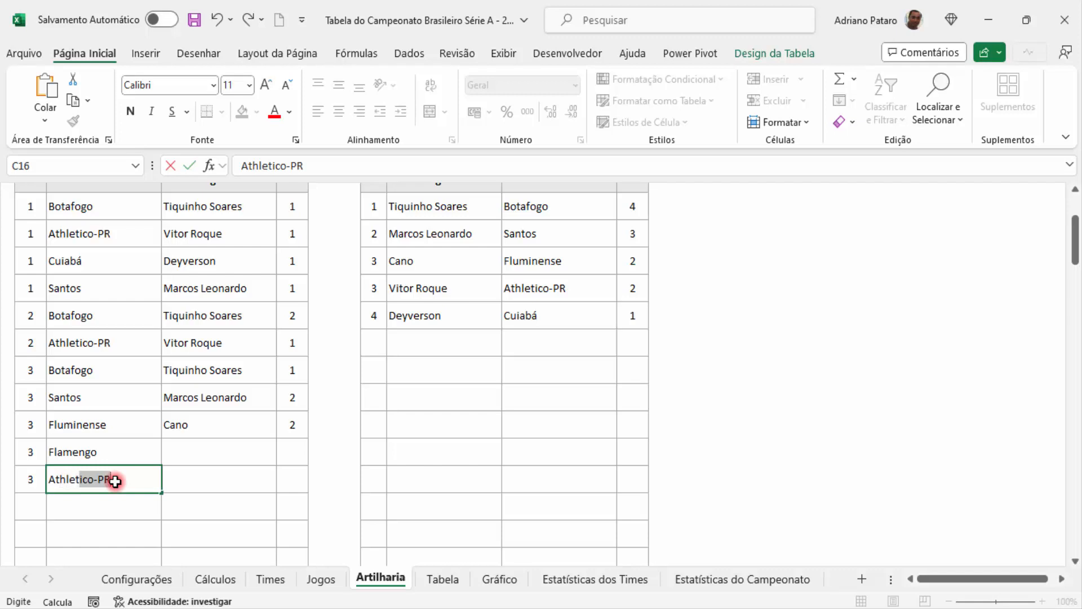
Fill in the same player name for both the new Flamengo and Athletico-PR rows of the GOLS table
click(202, 452)
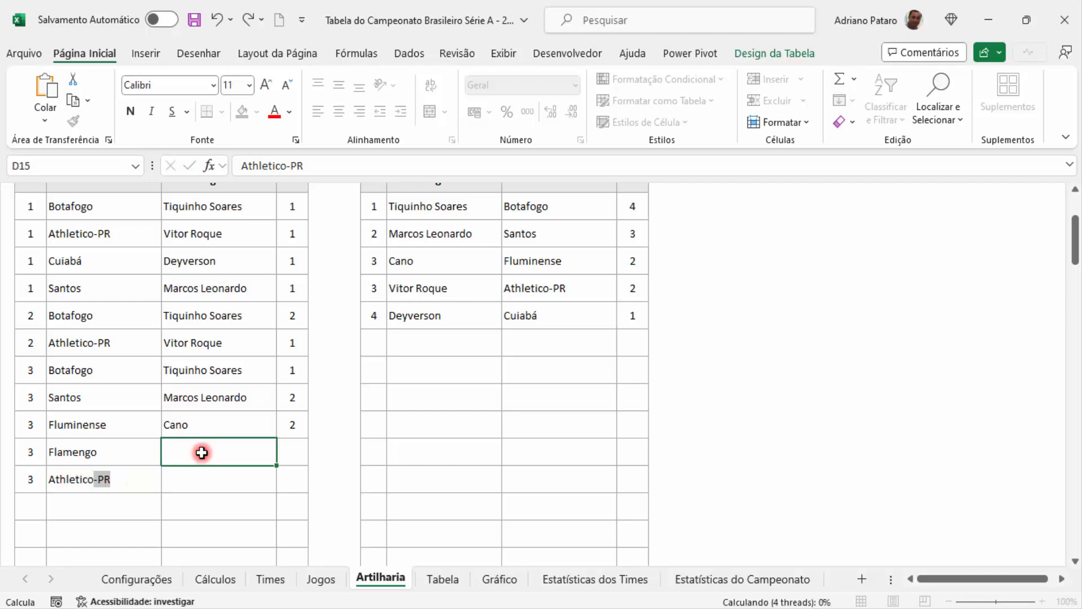
text(Pedro Henriq)
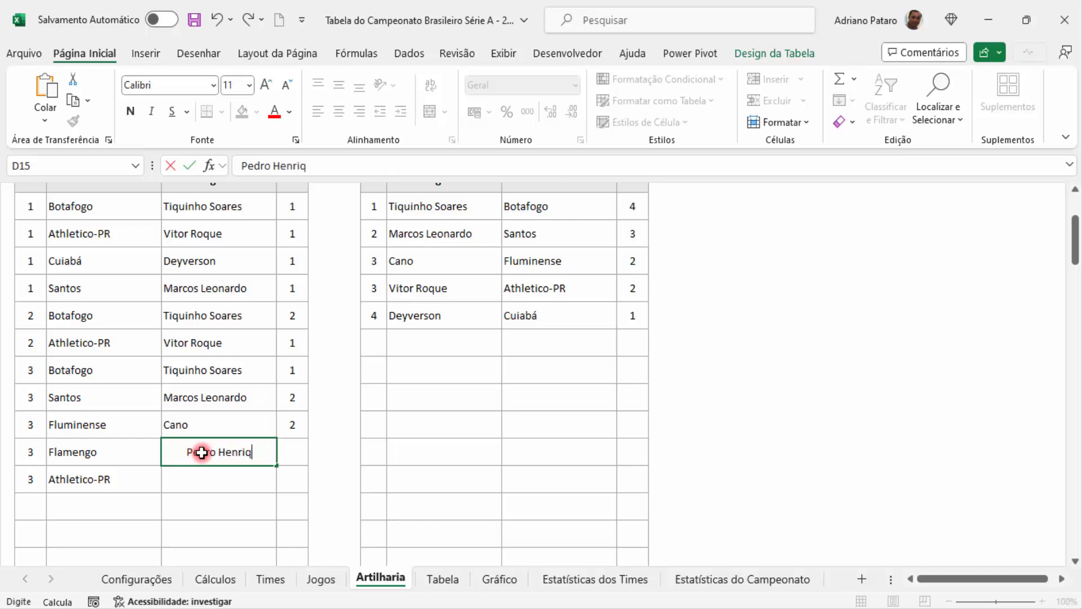
text(ue)
click(211, 473)
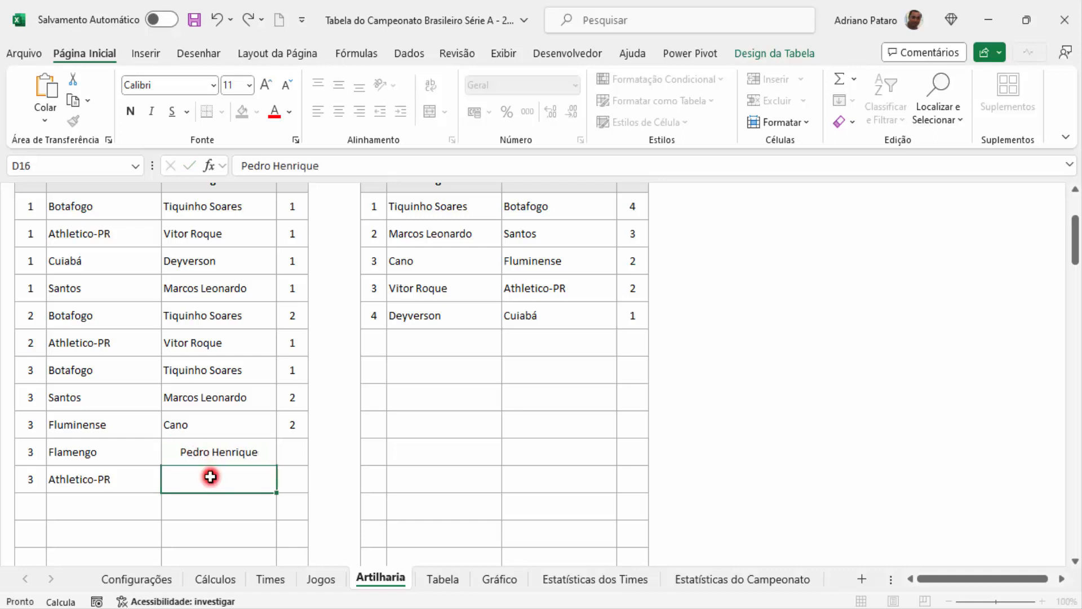
click(219, 452)
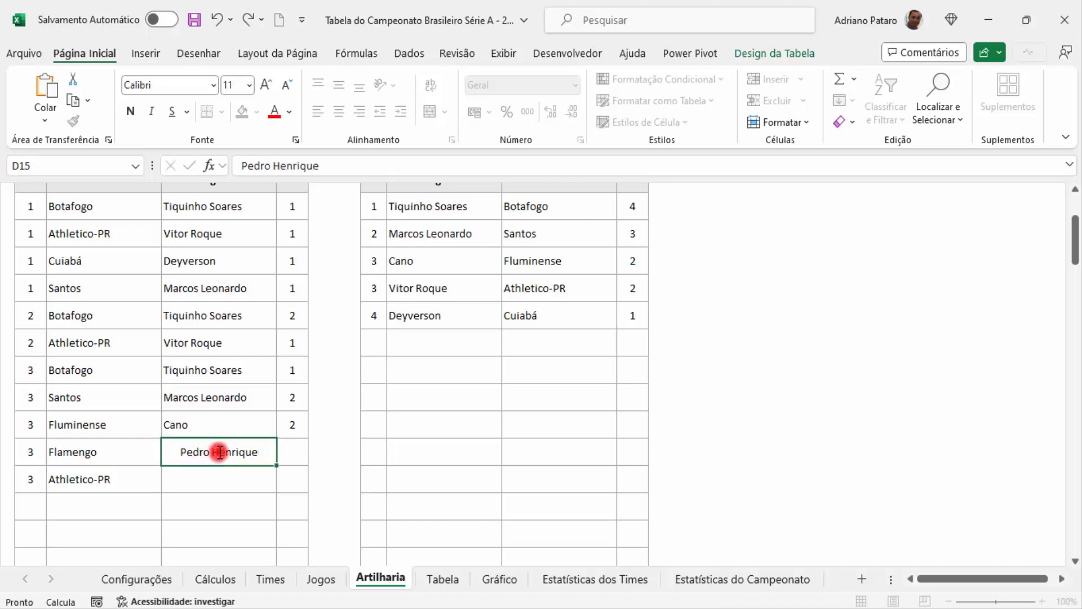
key(ctrl+c)
click(224, 485)
key(ctrl+v)
Enter 2 goals for the new Flamengo row and 1 goal for the new Athletico-PR row
click(292, 451)
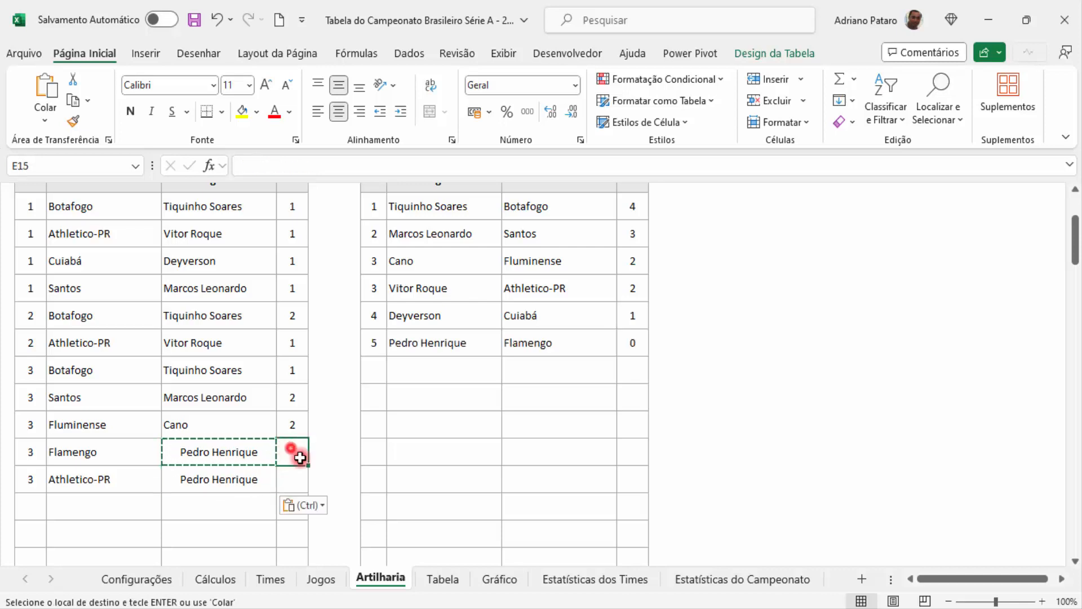
text(2)
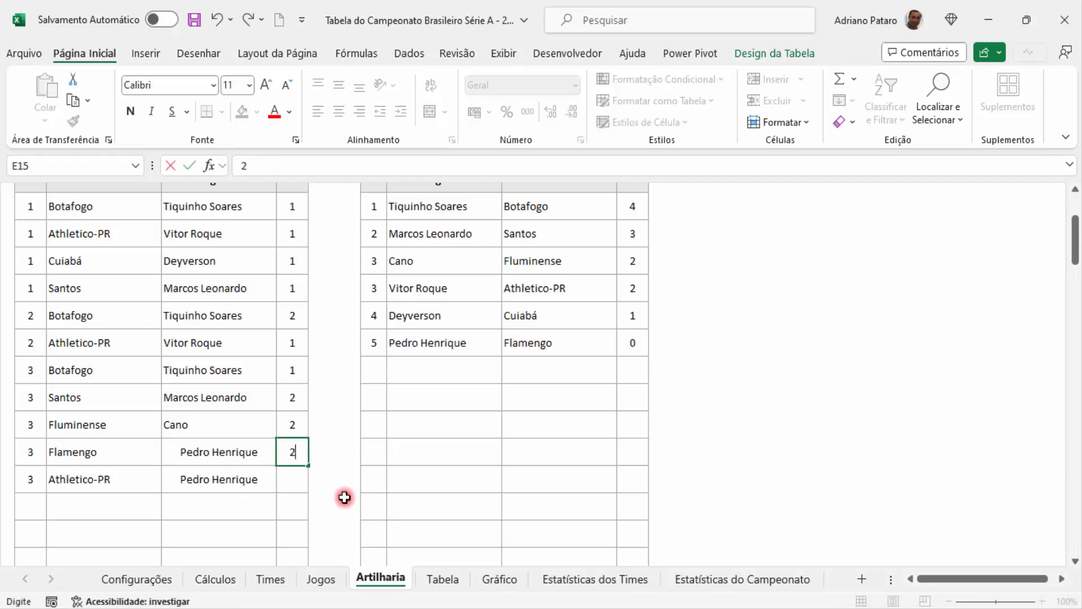
key(Return)
text(1)
key(Return)
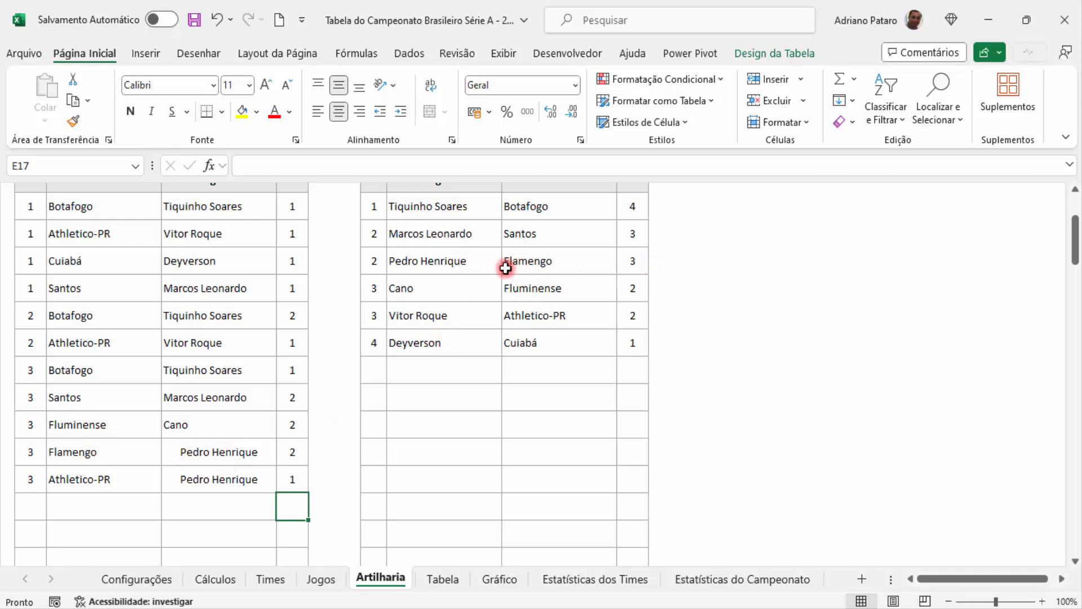
Left-align the two new player names in the Jogador column of the GOLS table
drag(36, 451, 229, 470)
click(231, 452)
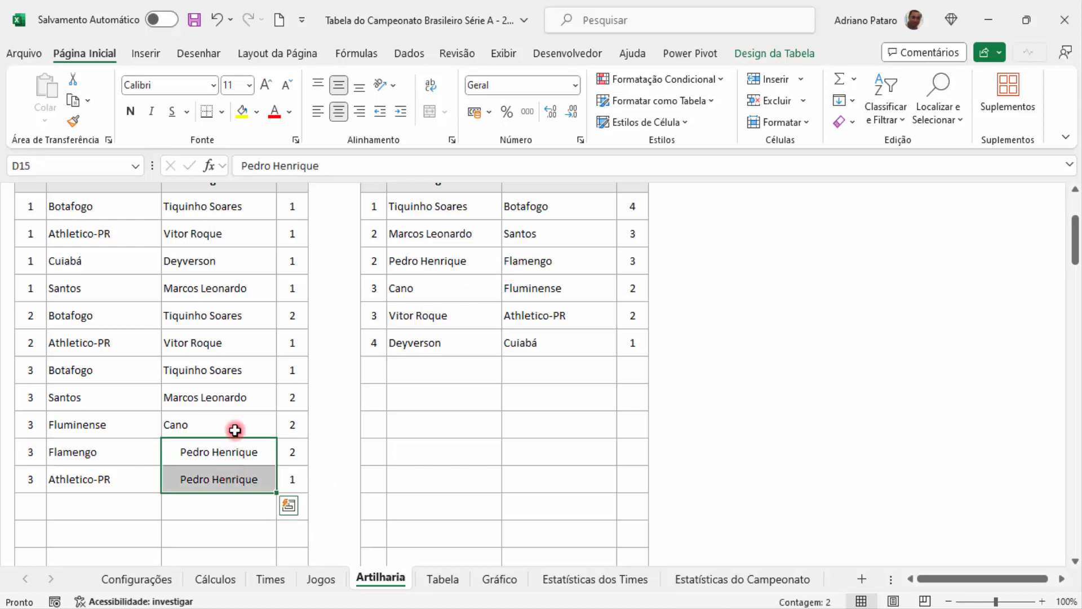
click(318, 111)
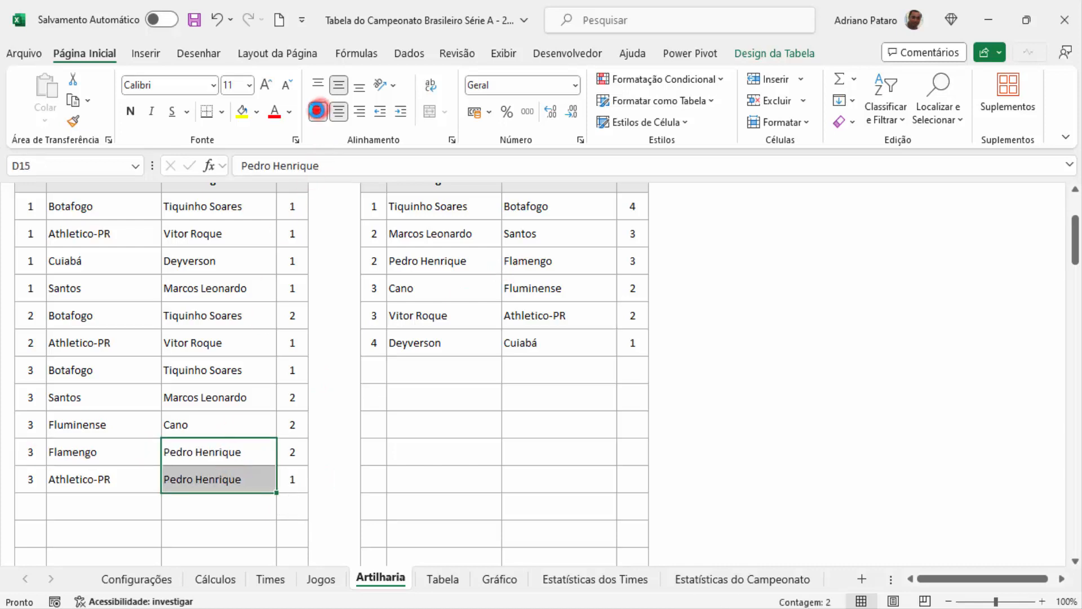
click(433, 440)
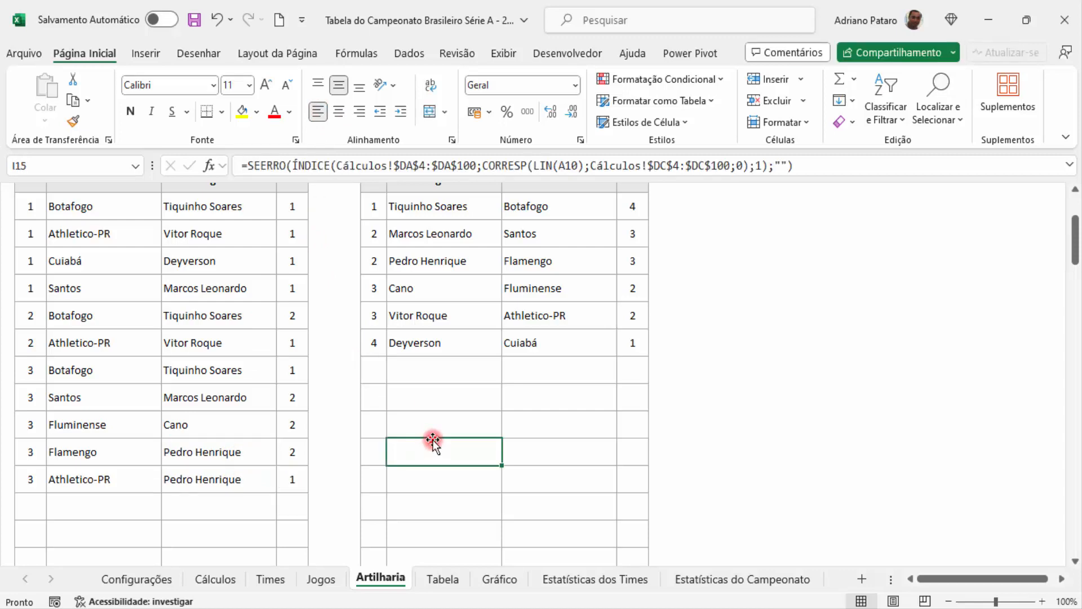
Compare the two same-named player rows with the ARTILHEIROS ranking, and examine the Artilharia calculation block on the Cálculos sheet
scroll(432, 440, up, 1)
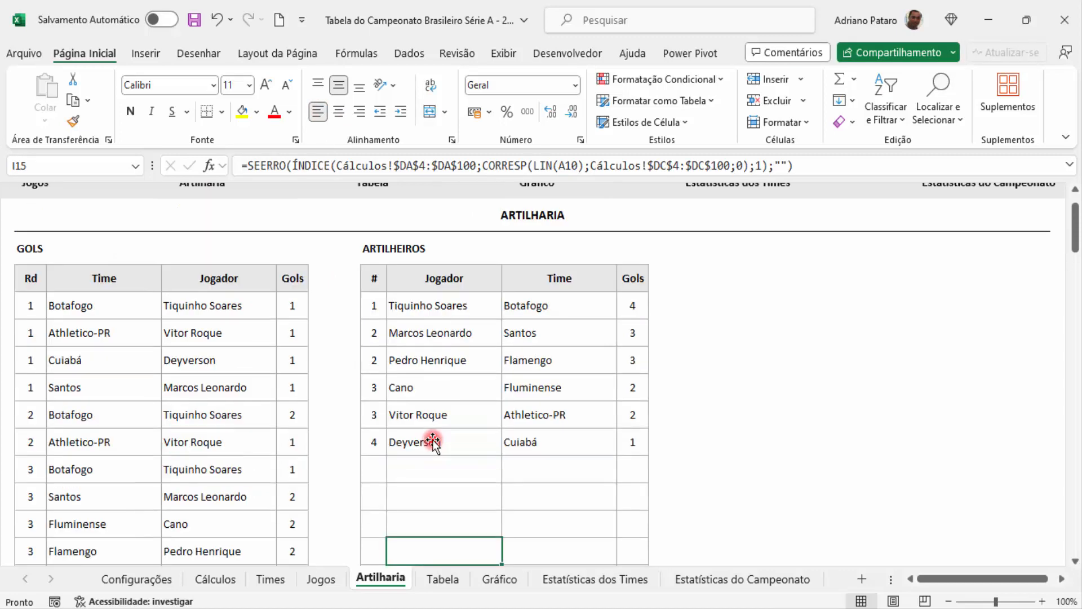
scroll(285, 398, down, 1)
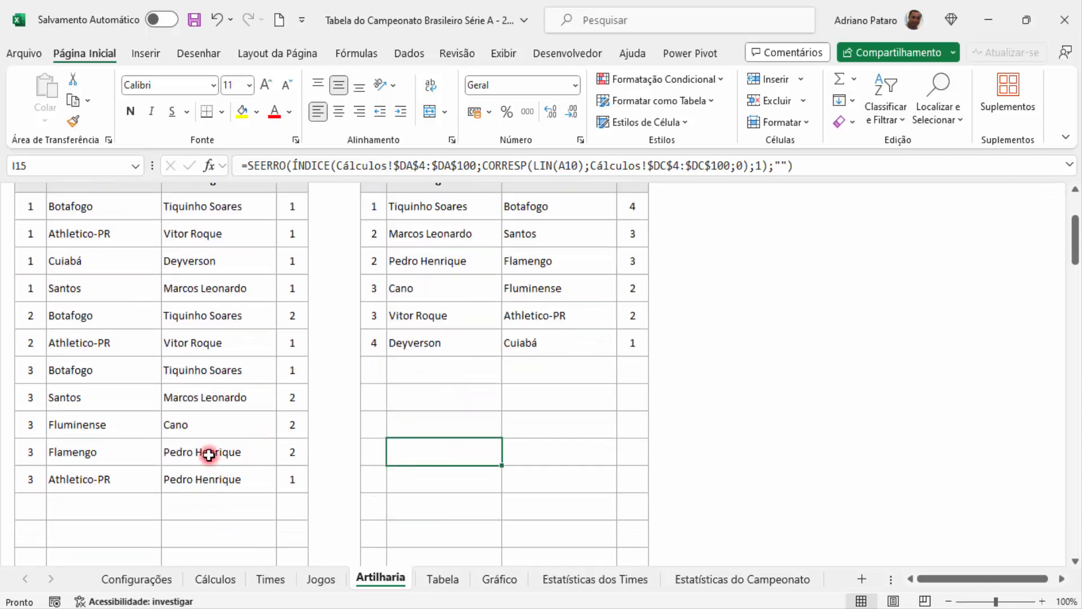
click(208, 454)
click(119, 453)
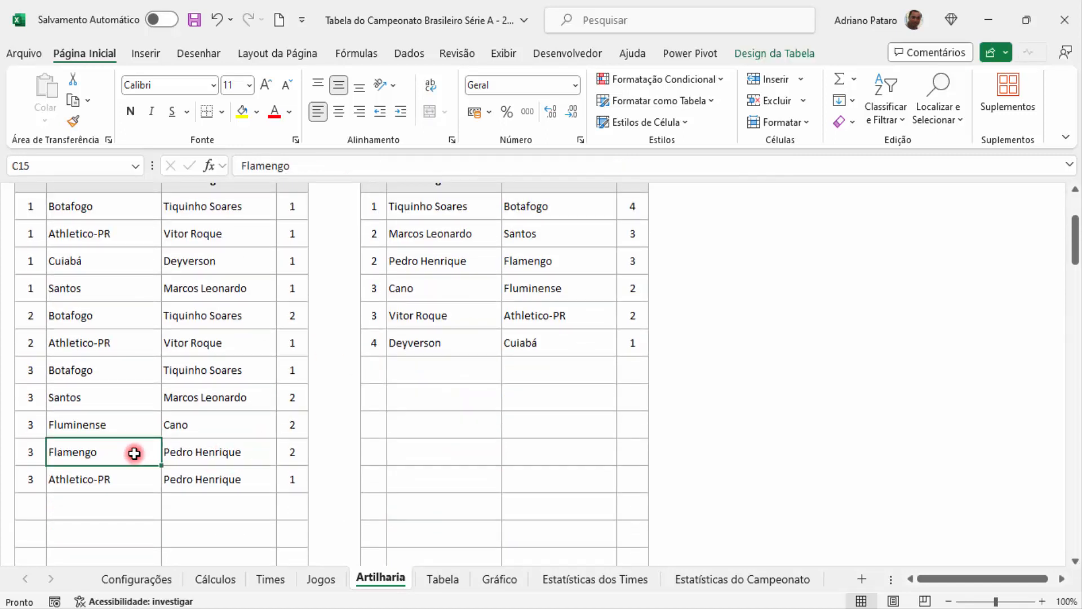
drag(124, 452, 192, 453)
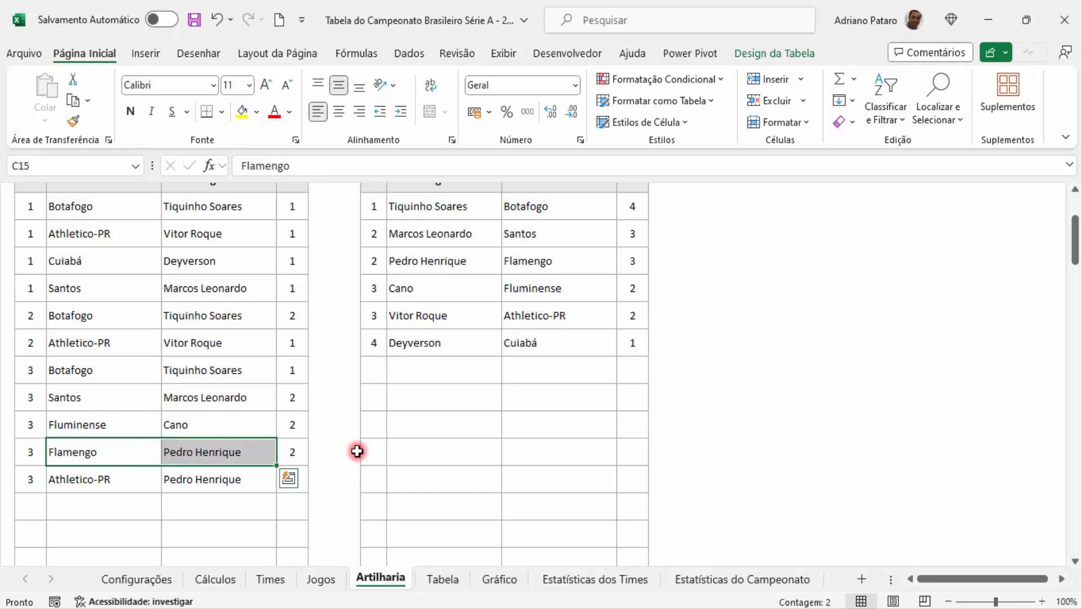
click(333, 403)
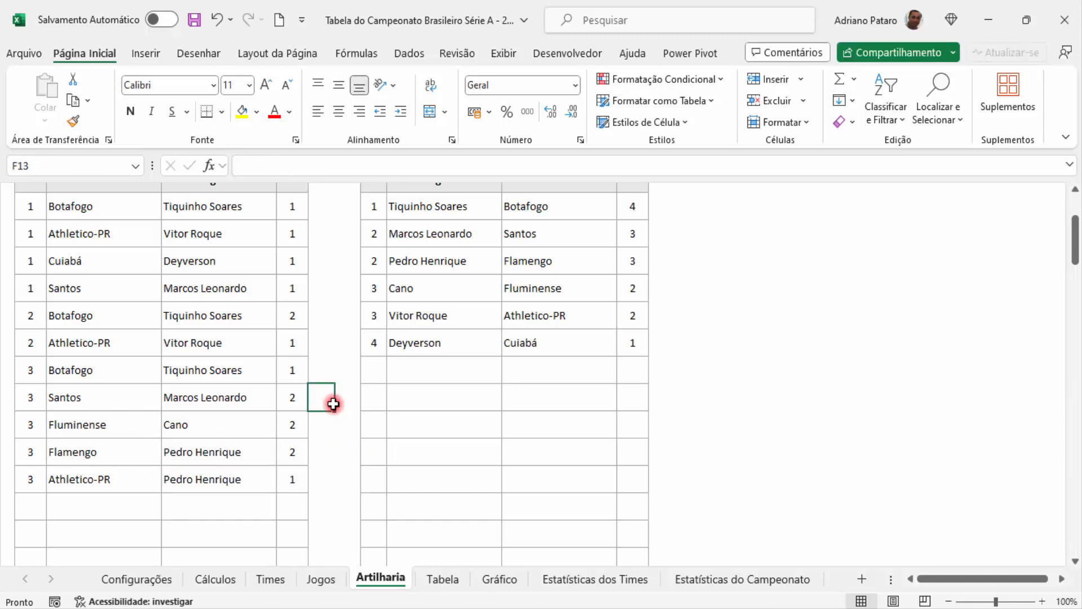
scroll(333, 404, up, 1)
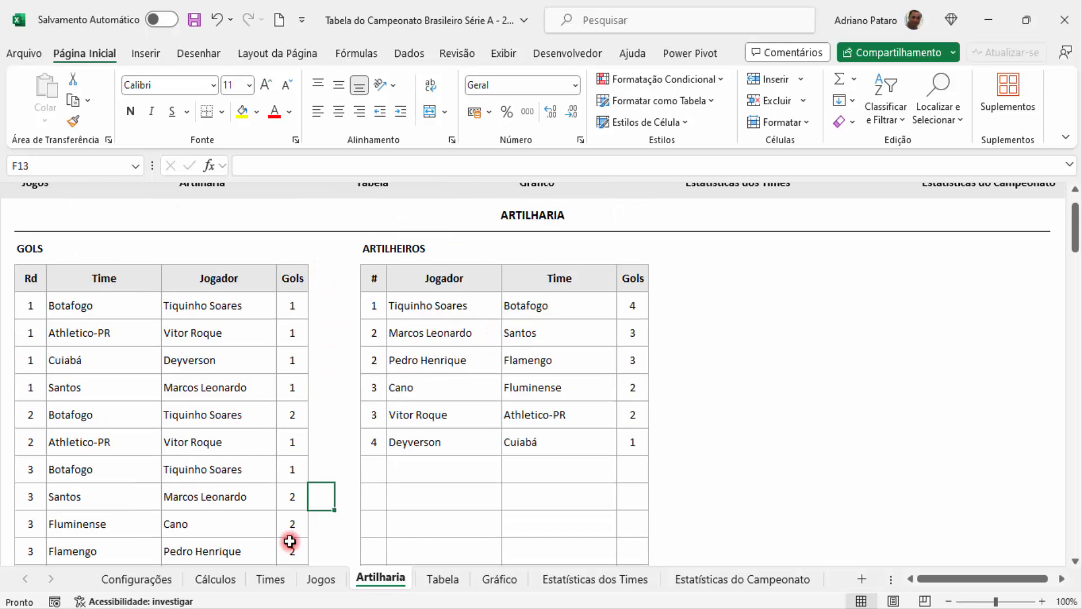
click(217, 581)
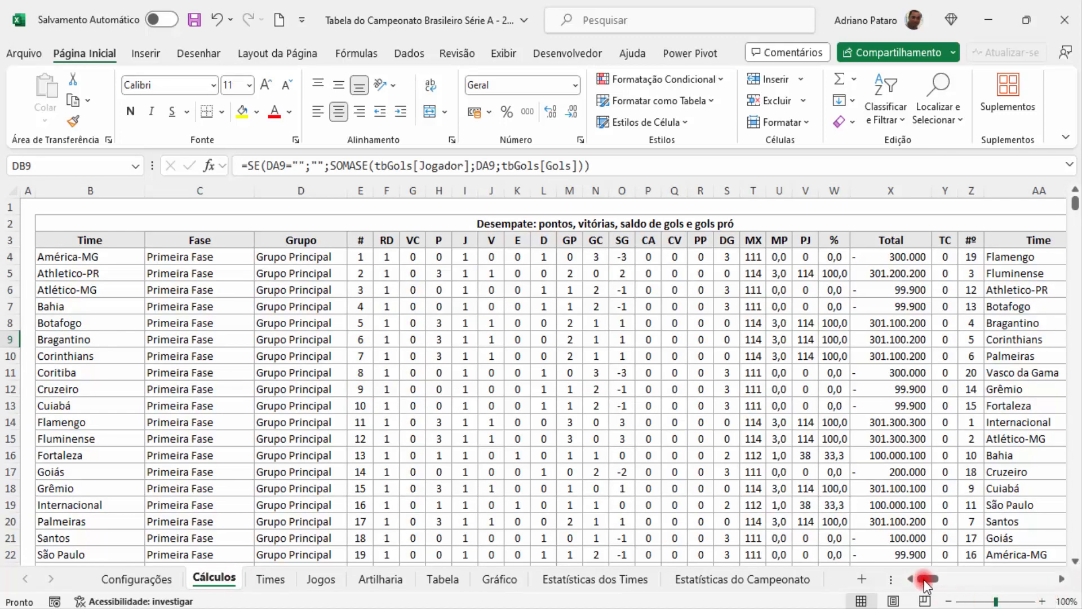
drag(925, 579, 1009, 580)
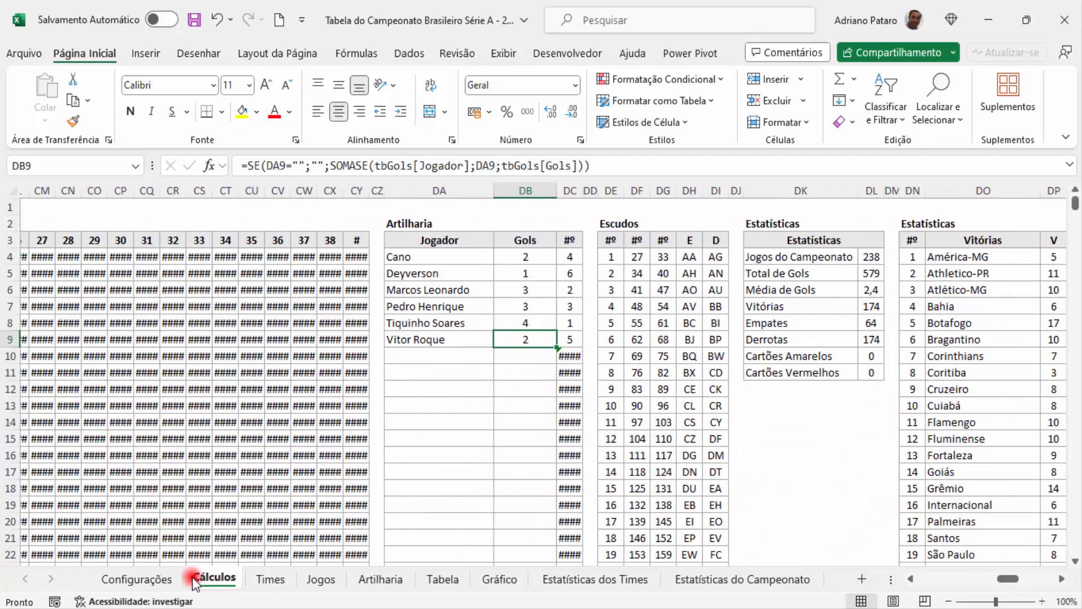
Insert a new table column after Gols in the GOLS table on the Artilharia sheet and name its header "Chave"
click(388, 579)
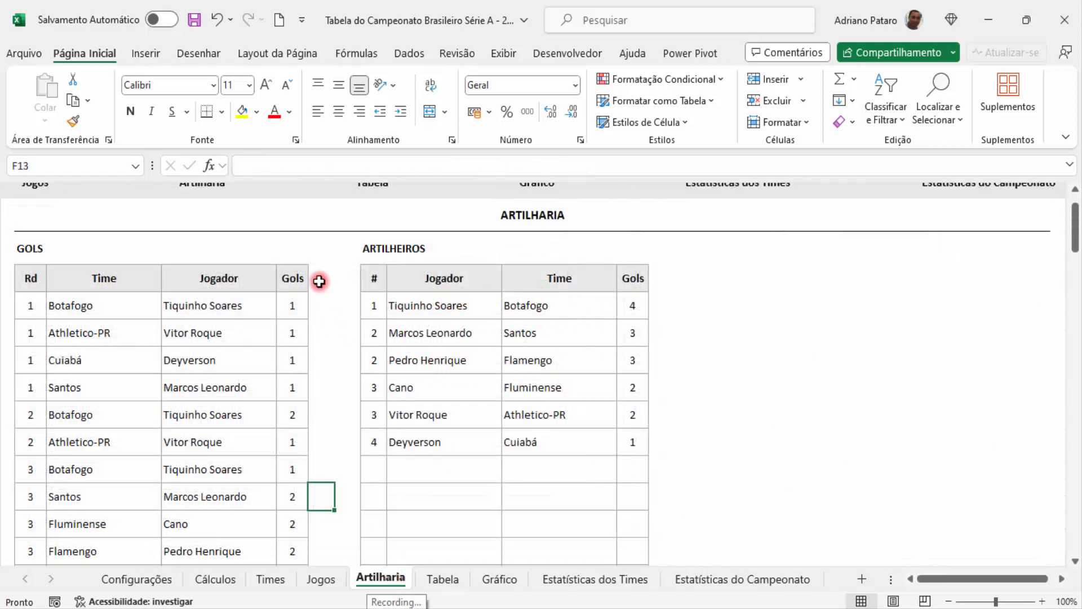
click(298, 305)
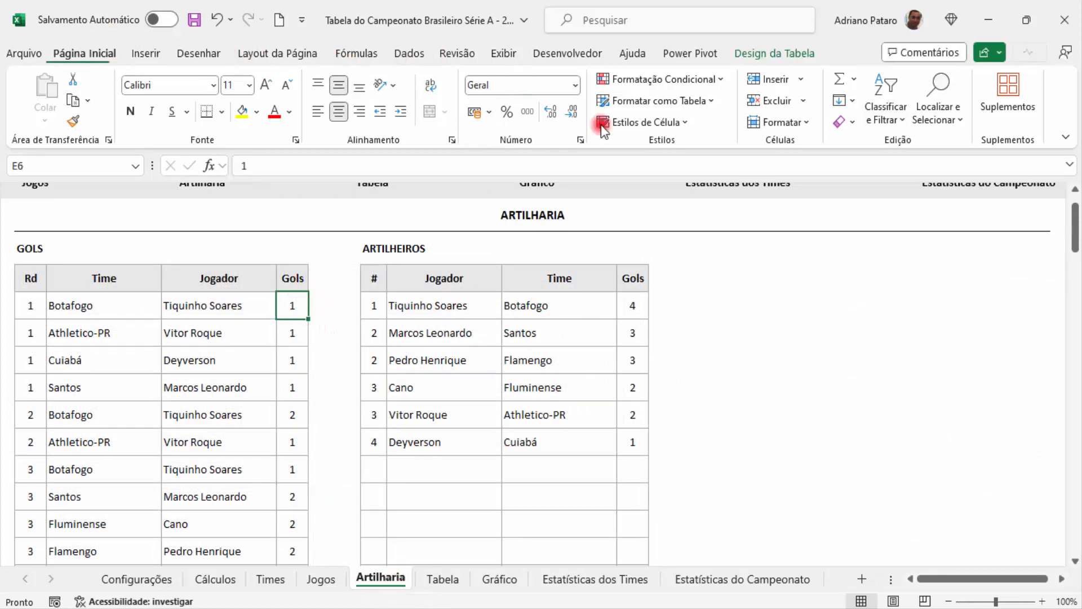
click(800, 79)
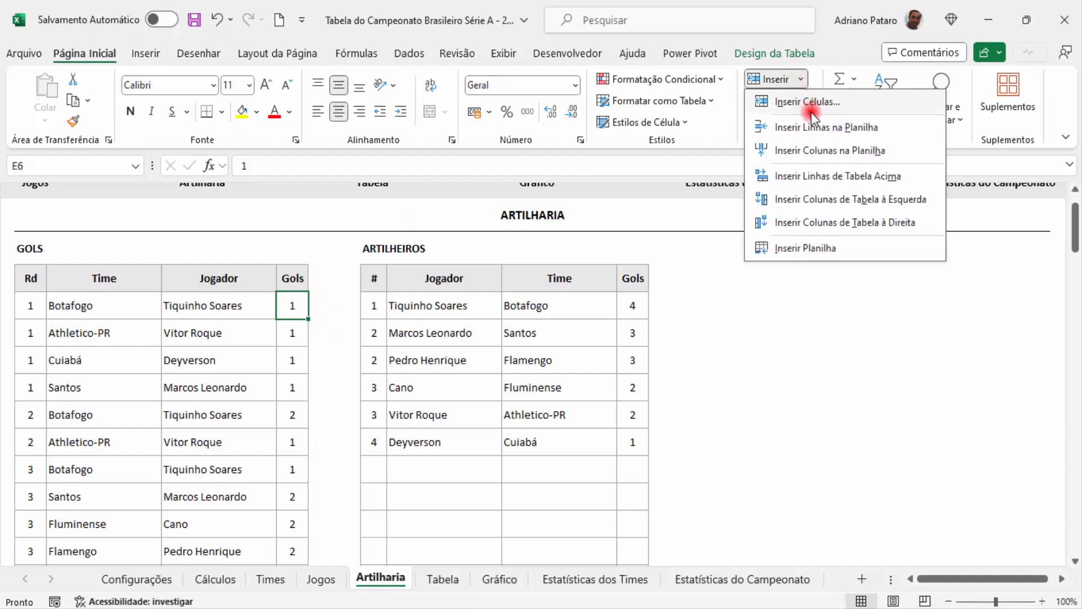
click(829, 224)
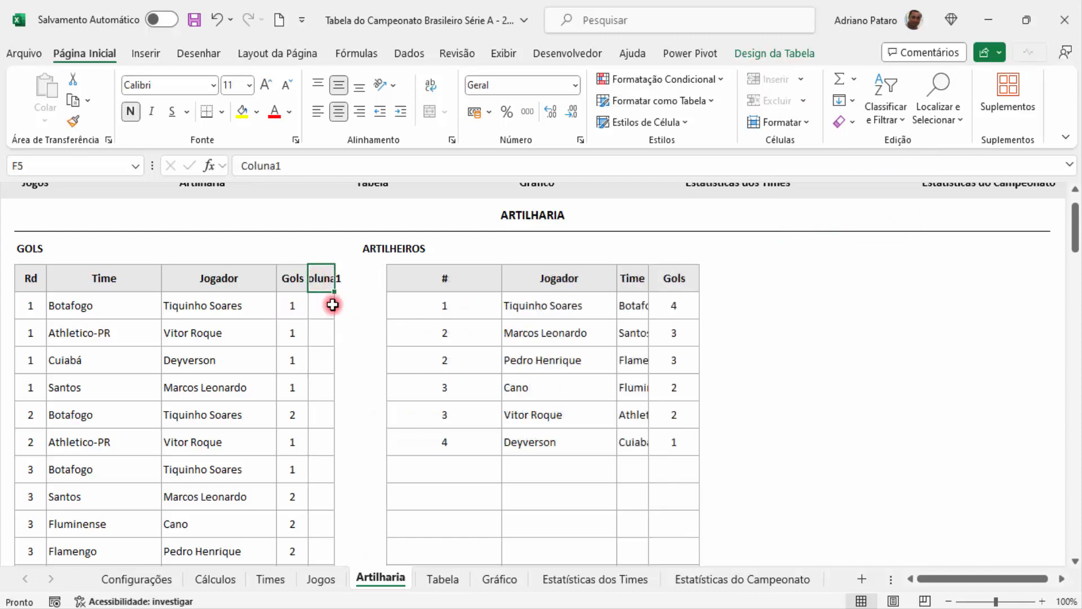
text(Chave)
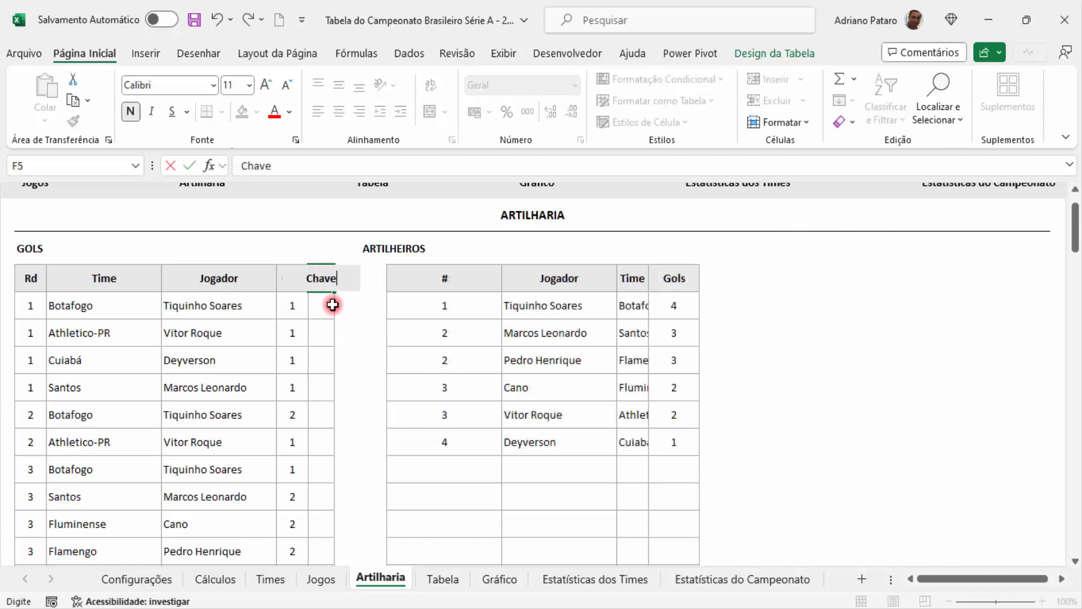
Show the row and column headings on the Artilharia sheet and widen the Chave column of the GOLS table
click(333, 304)
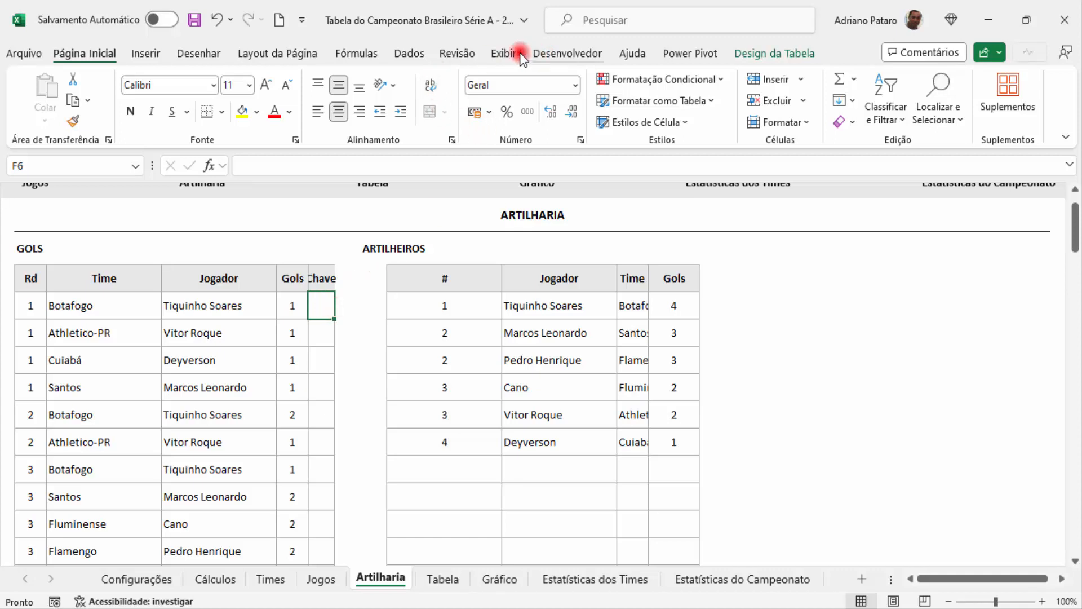
click(504, 53)
click(588, 79)
mouse_move(400, 190)
mouse_down()
mouse_move(362, 186)
mouse_move(399, 189)
mouse_up()
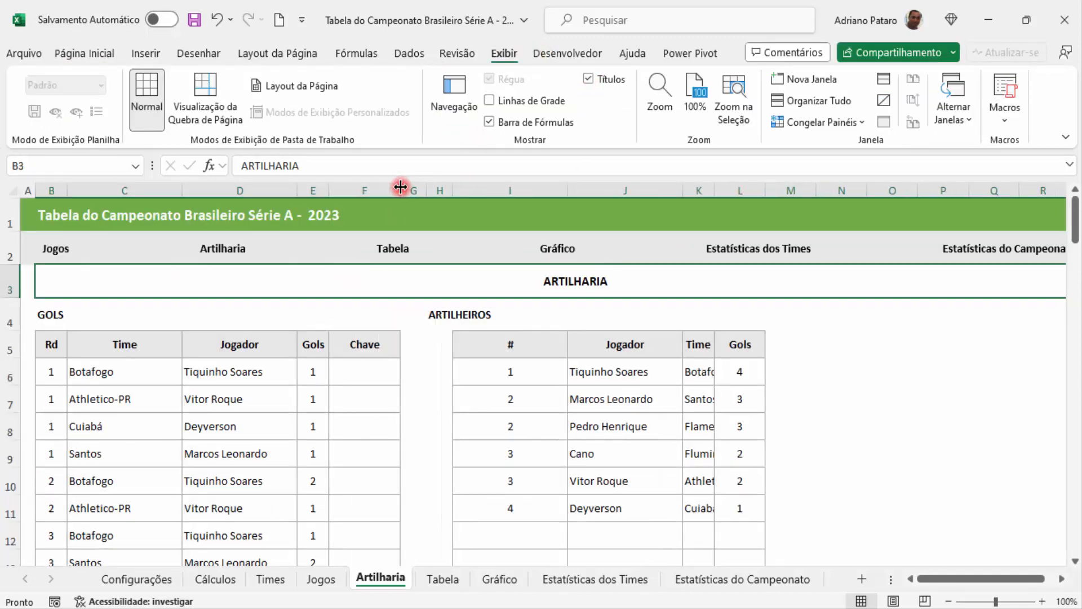
click(400, 372)
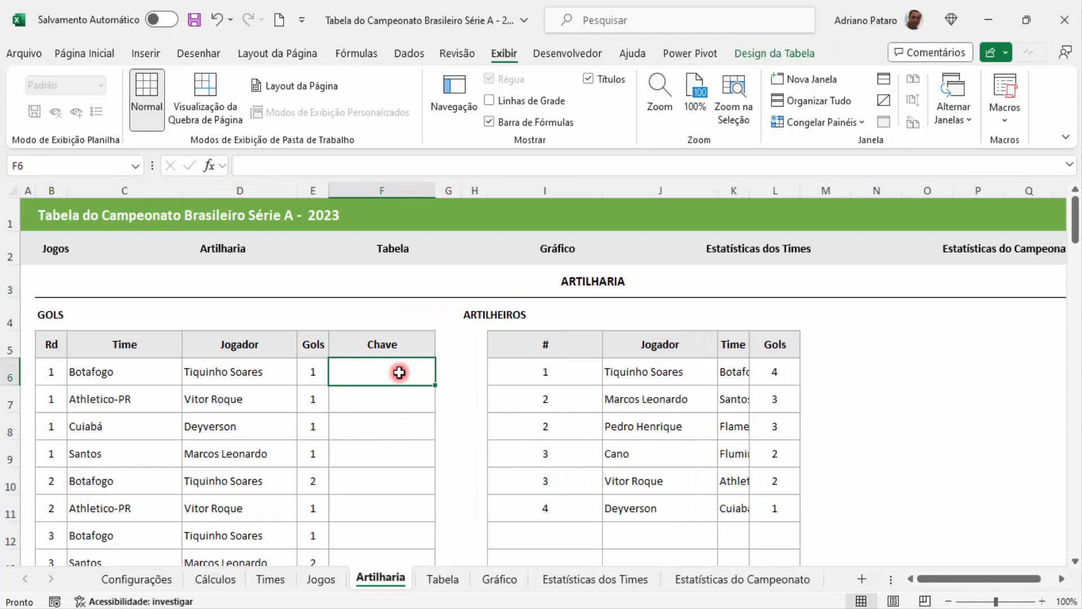
text(=)
click(268, 372)
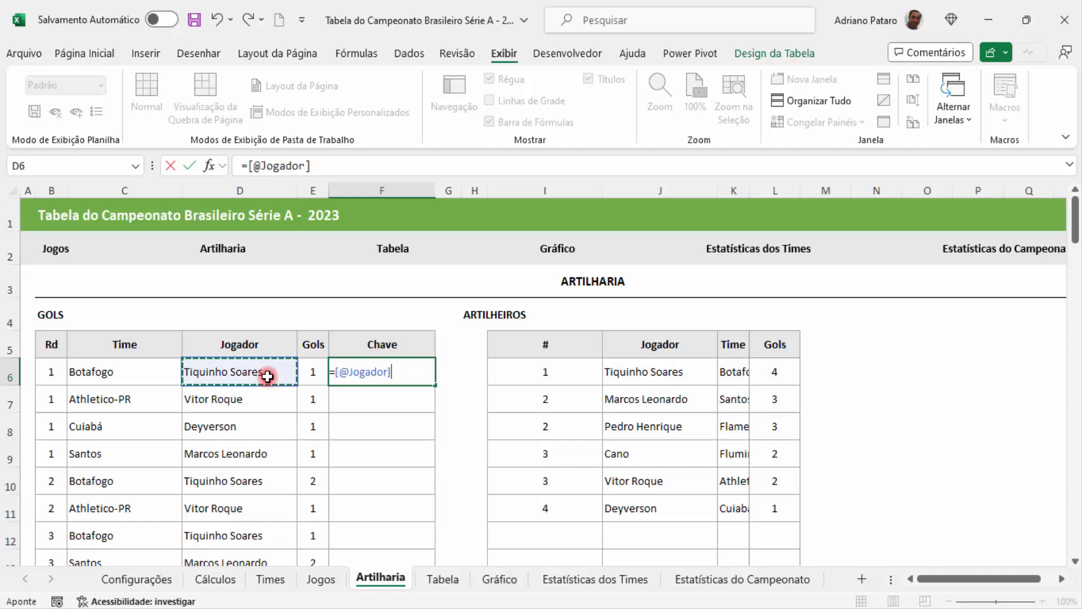
text(&)
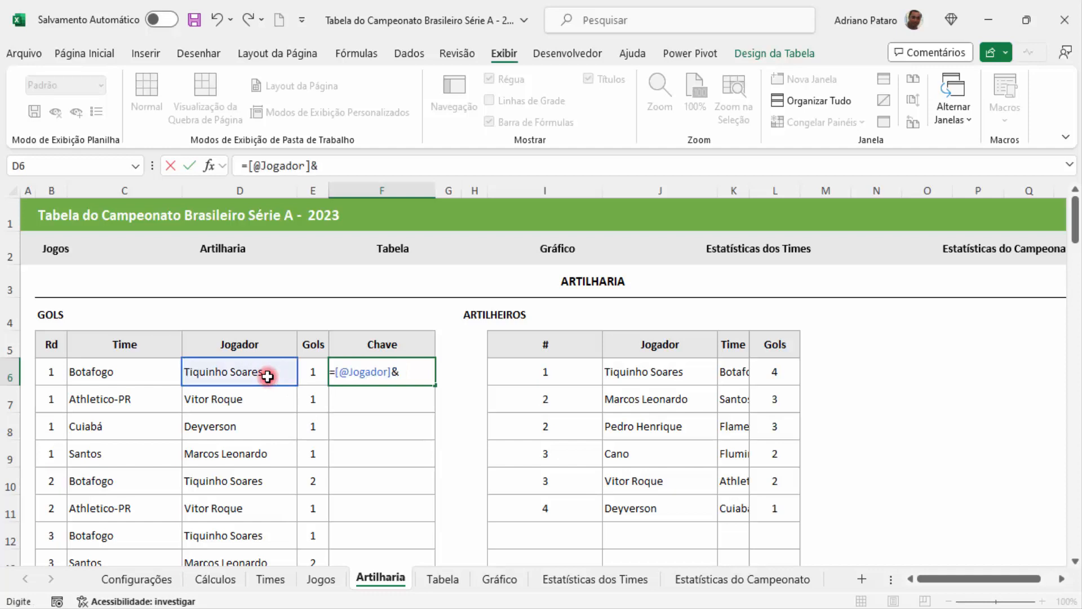
click(141, 369)
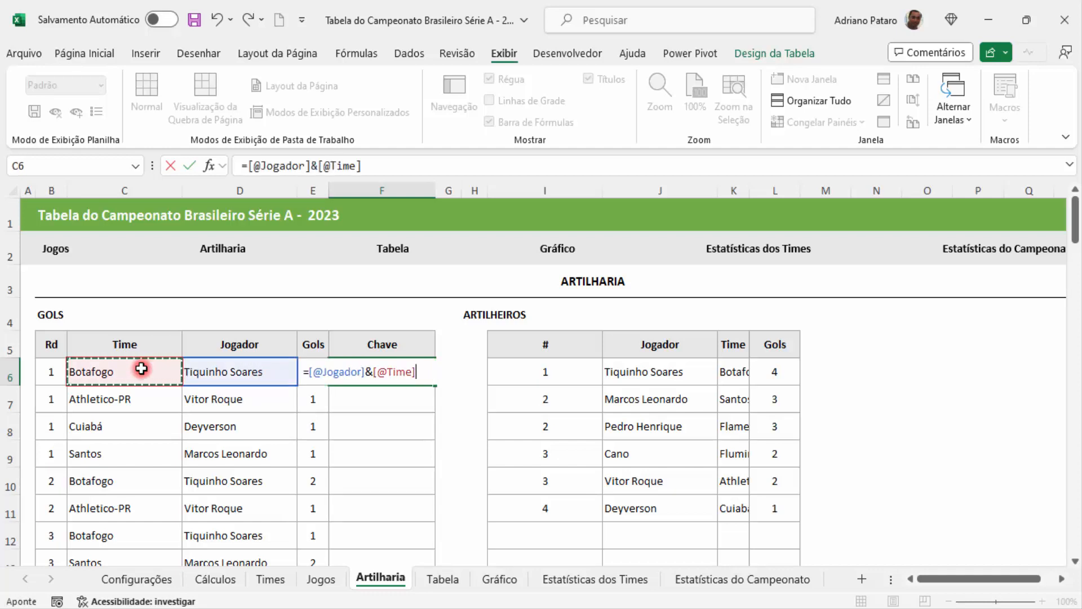
key(Return)
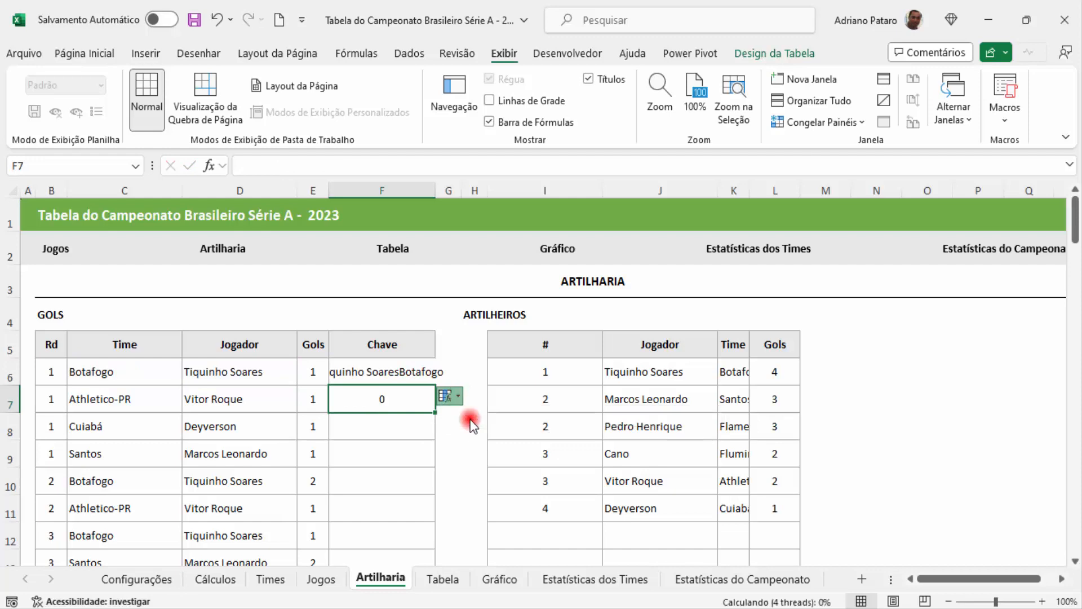
Widen the Chave column further to fit the combined keys, and check them down to the first empty table row
drag(436, 191, 475, 194)
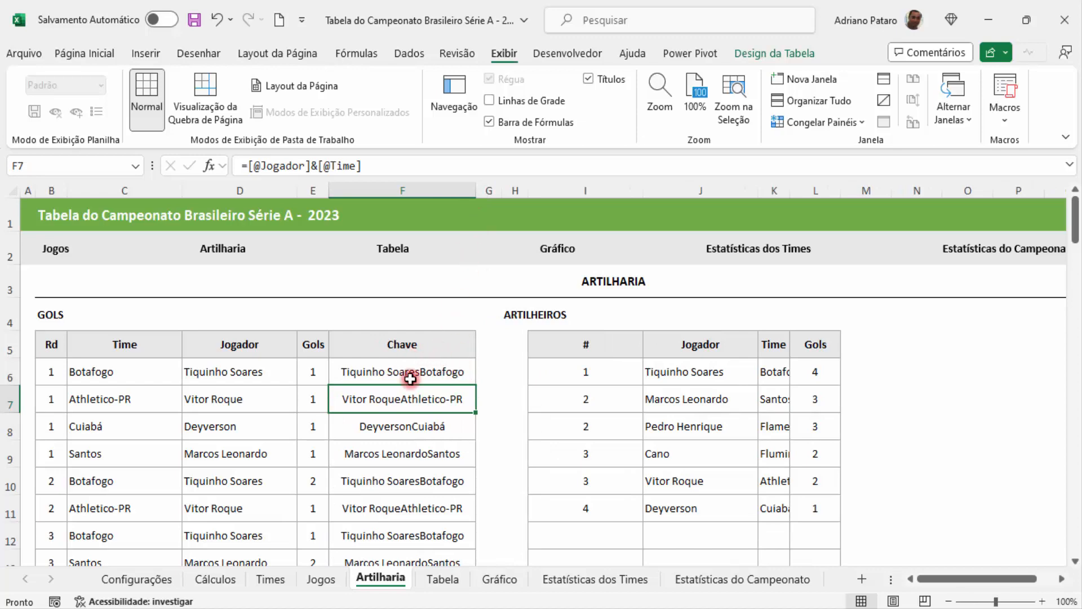
scroll(416, 411, down, 5)
scroll(417, 412, up, 3)
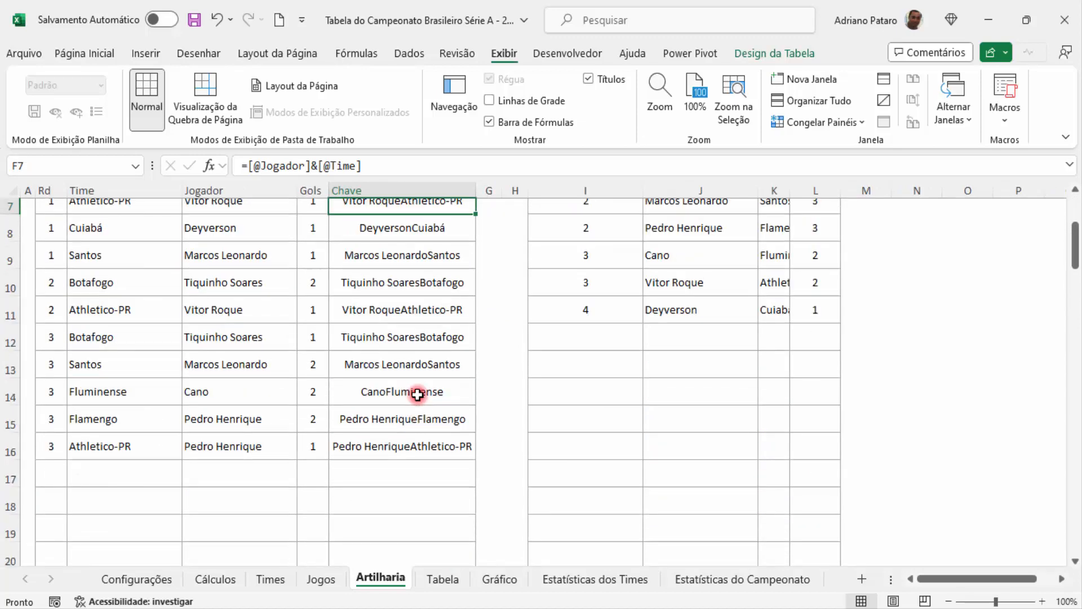
click(417, 472)
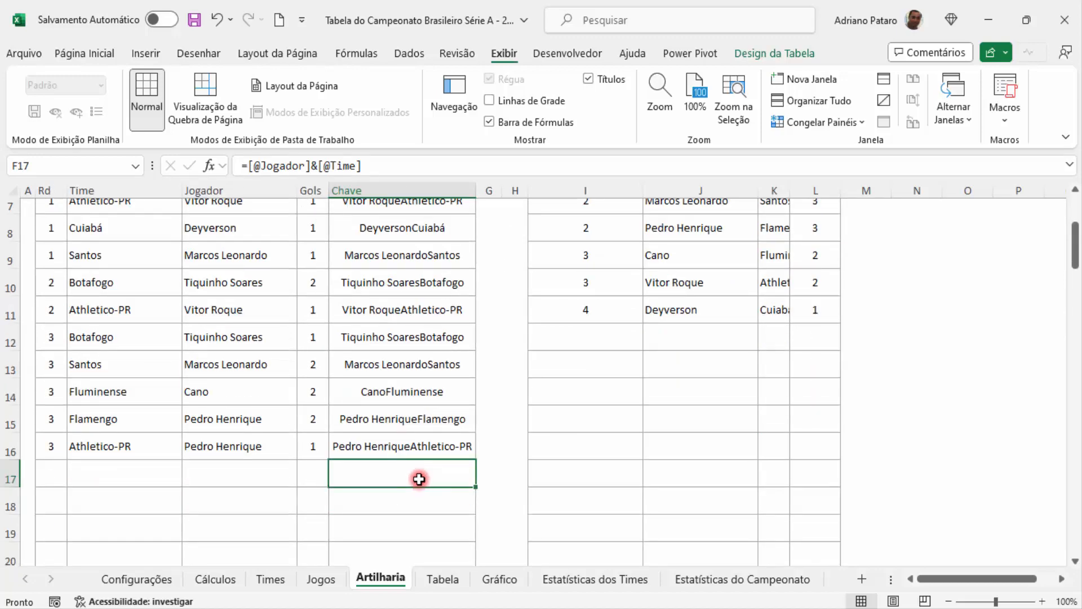
scroll(419, 479, up, 2)
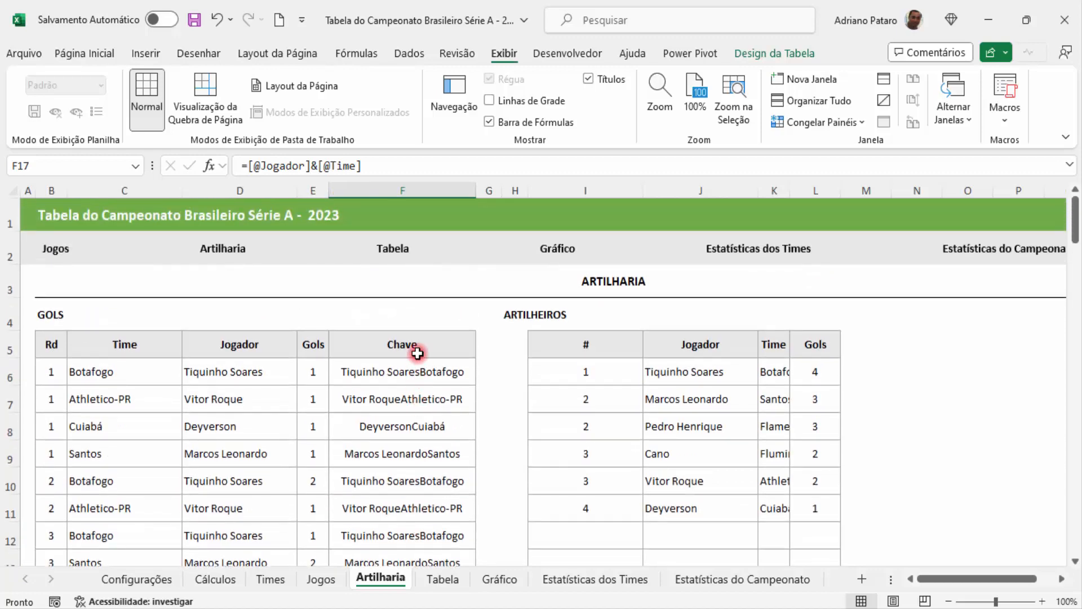
click(414, 353)
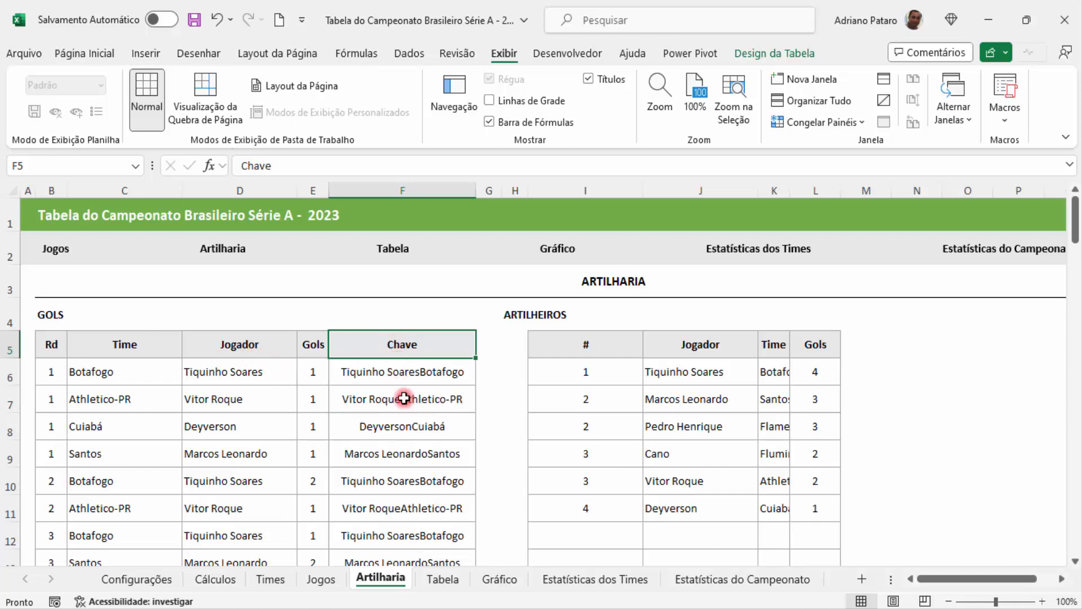
Insert two columns between Jogador and Gols in the Artilharia block on the Cálculos sheet
click(214, 579)
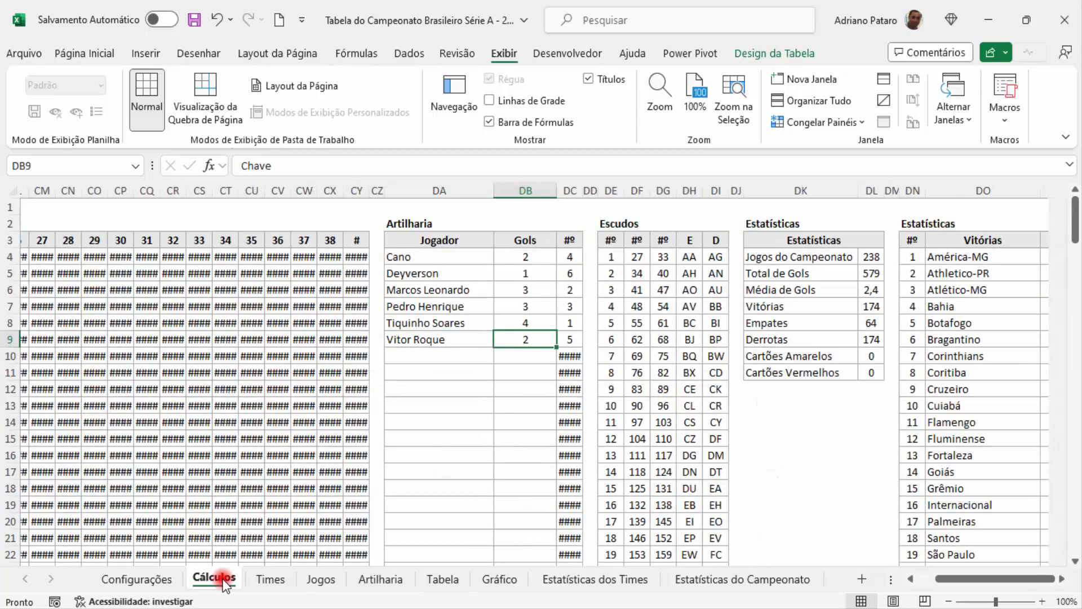
click(433, 242)
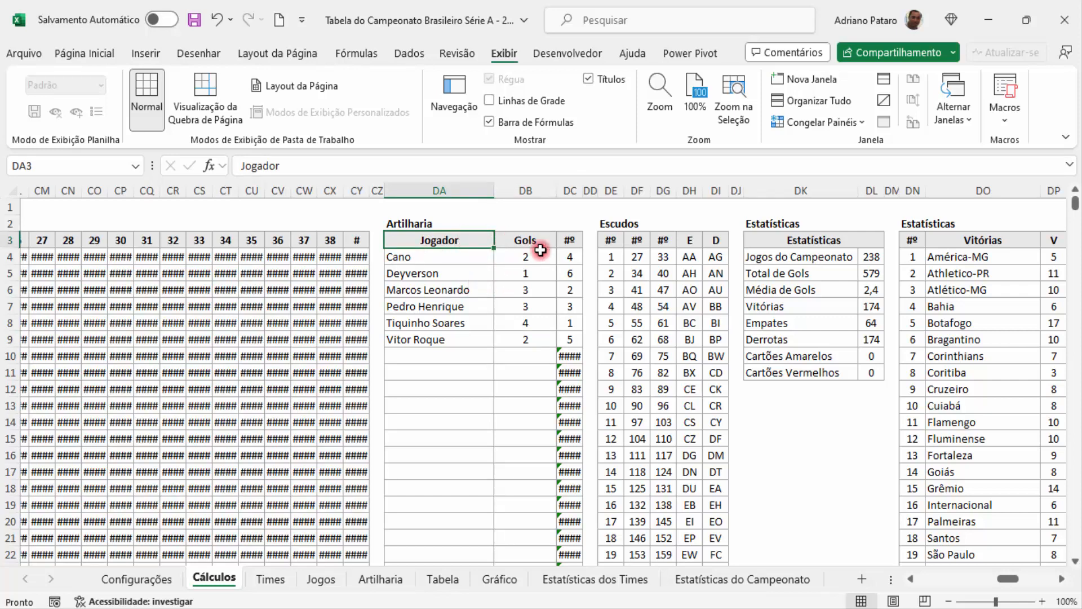
click(531, 190)
right_click(531, 190)
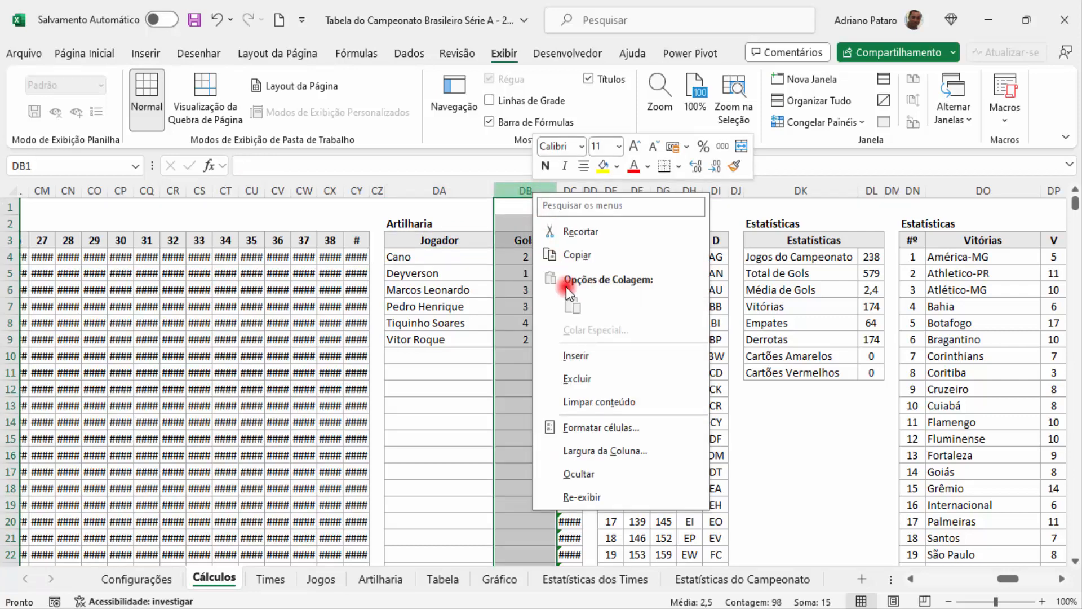
click(586, 361)
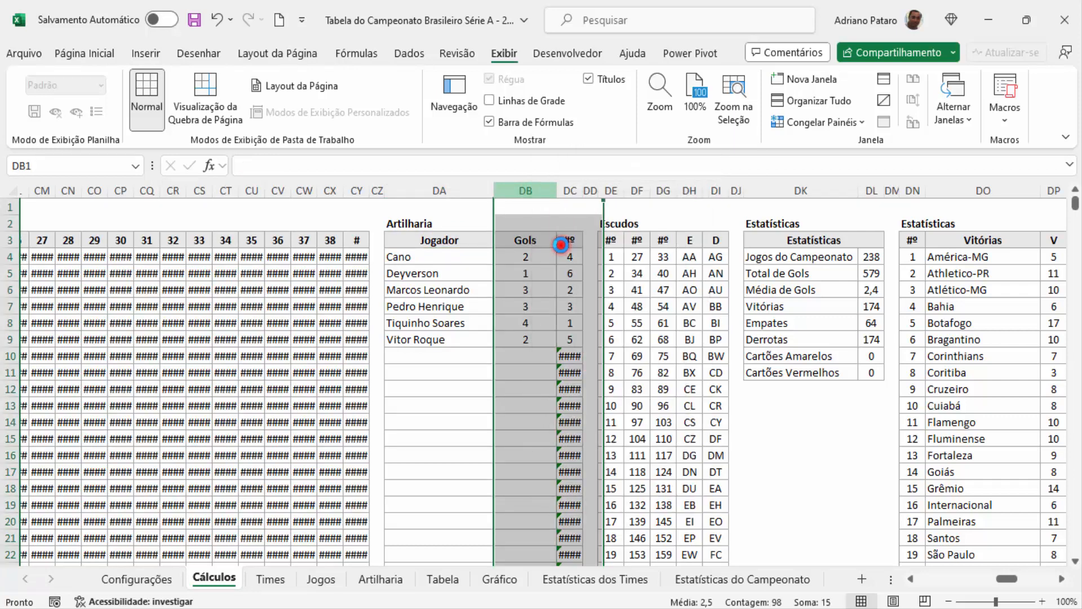
right_click(544, 190)
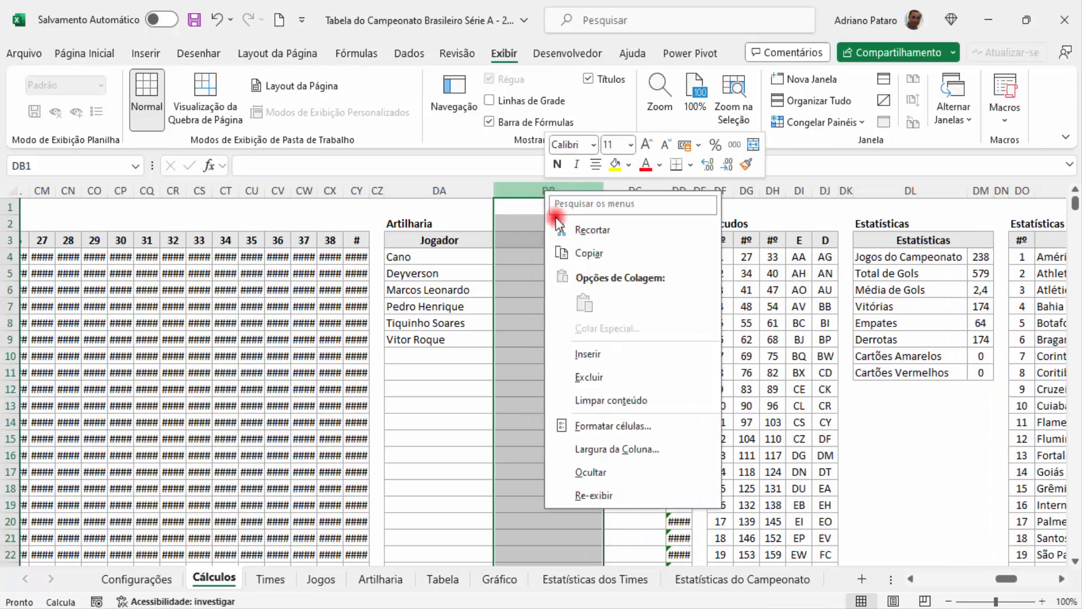
click(604, 353)
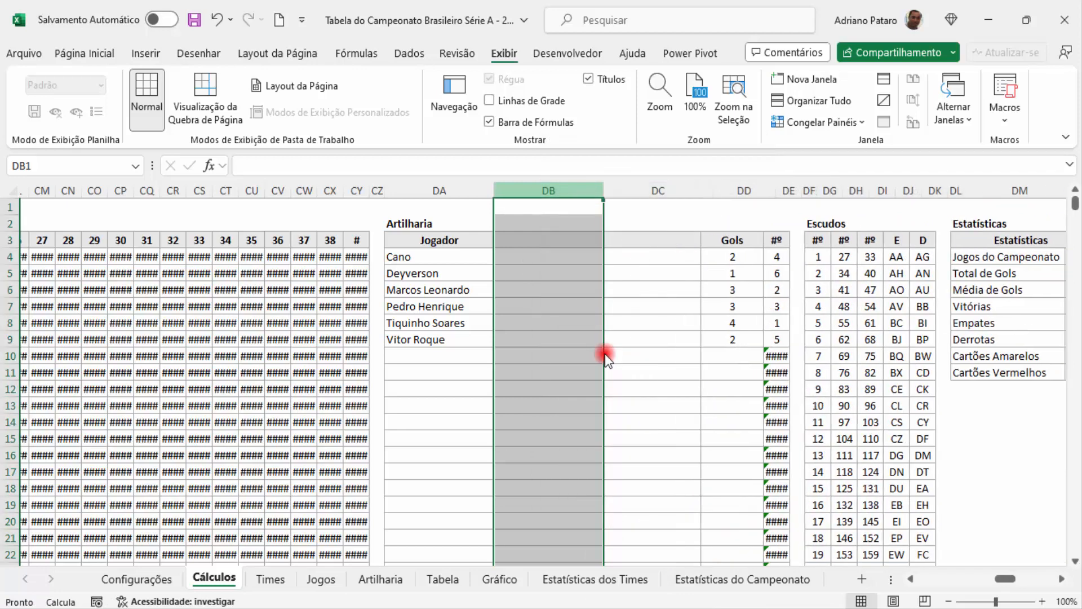
Rename the Jogador header in cell DA3 of the Artilharia block to "Chave"
click(460, 241)
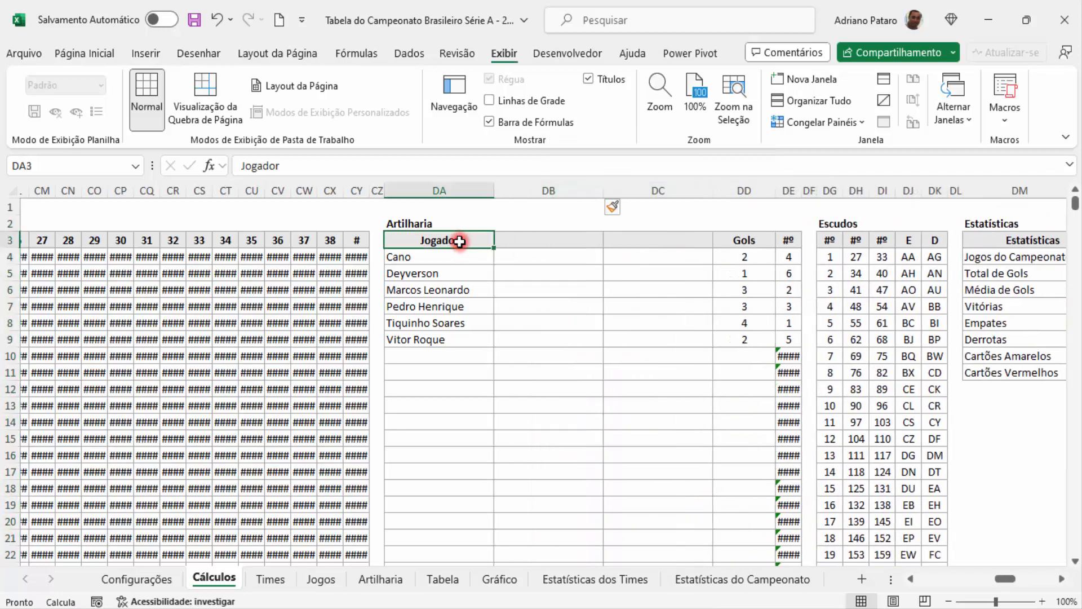
text(Chave)
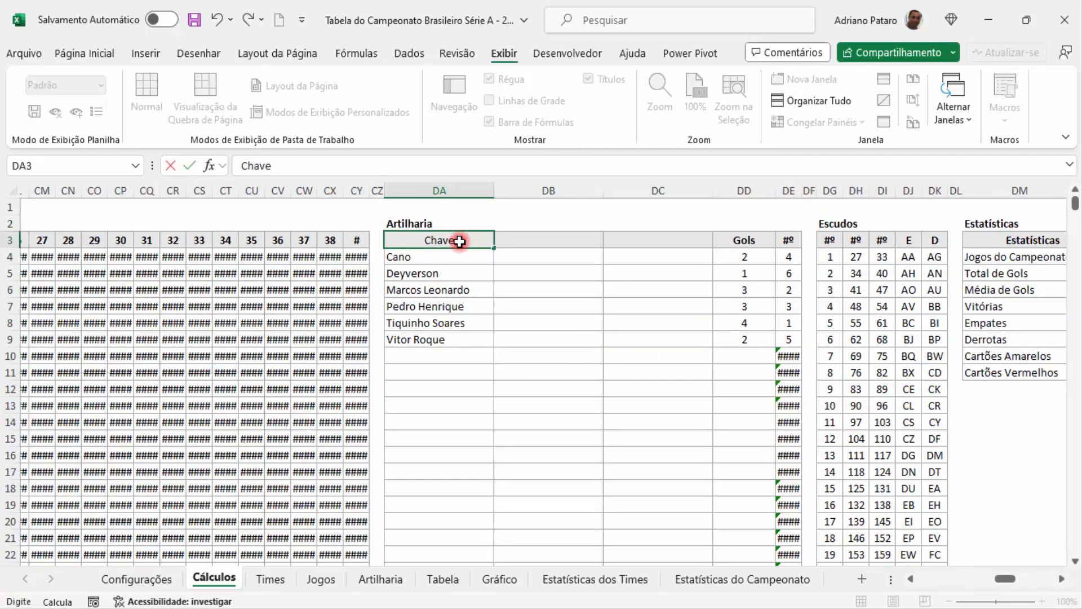
key(Return)
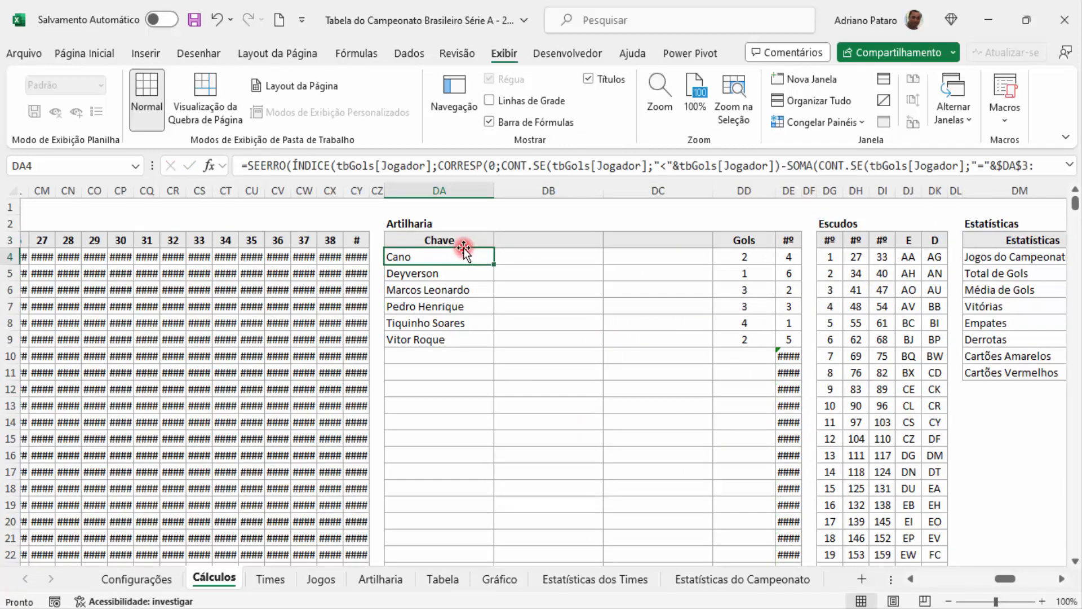
Expand the formula bar and replace every tbGols[Jogador] reference with tbGols[Chave] in the formula of cell DA4
drag(500, 176, 502, 213)
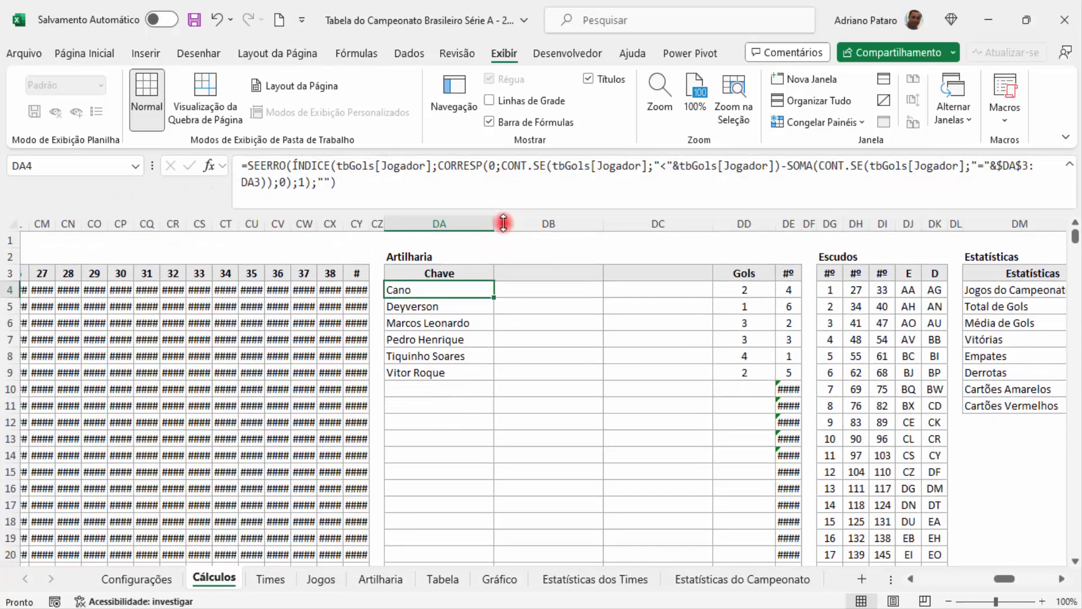
drag(382, 166, 423, 168)
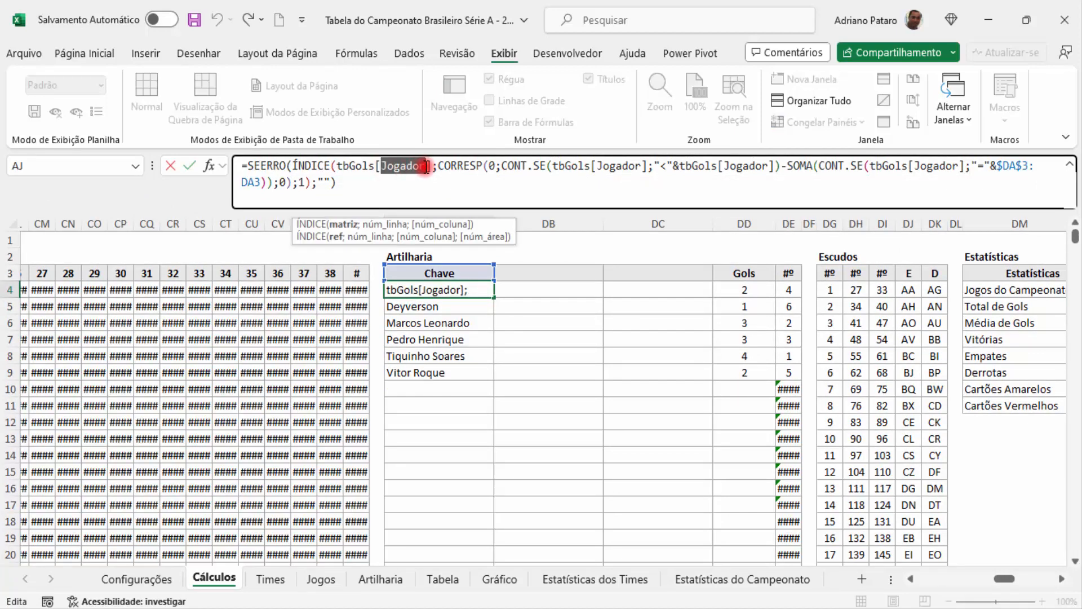
text(Chave)
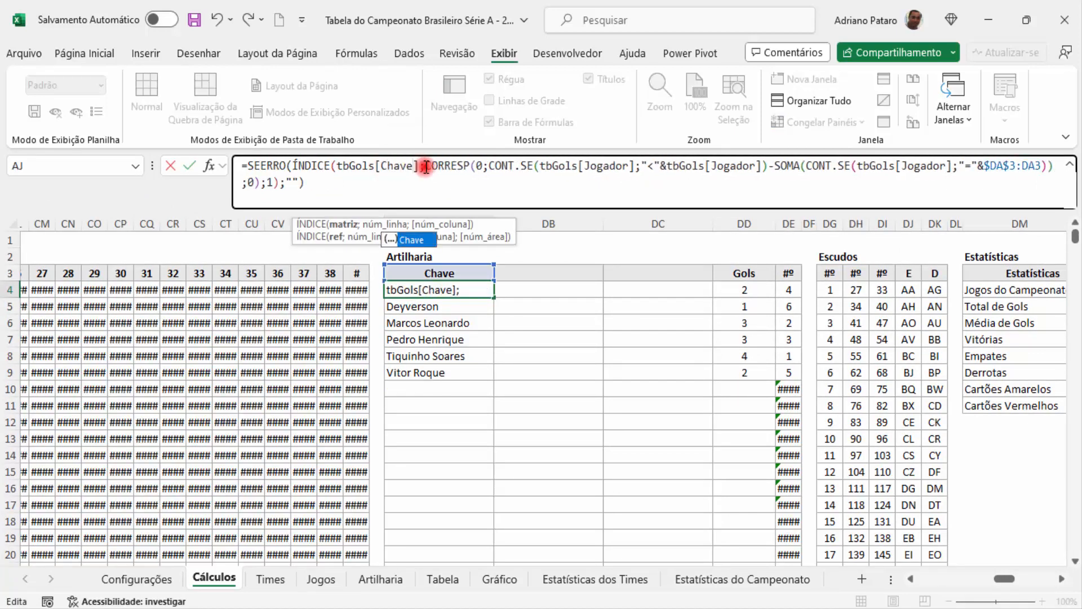
drag(380, 166, 414, 168)
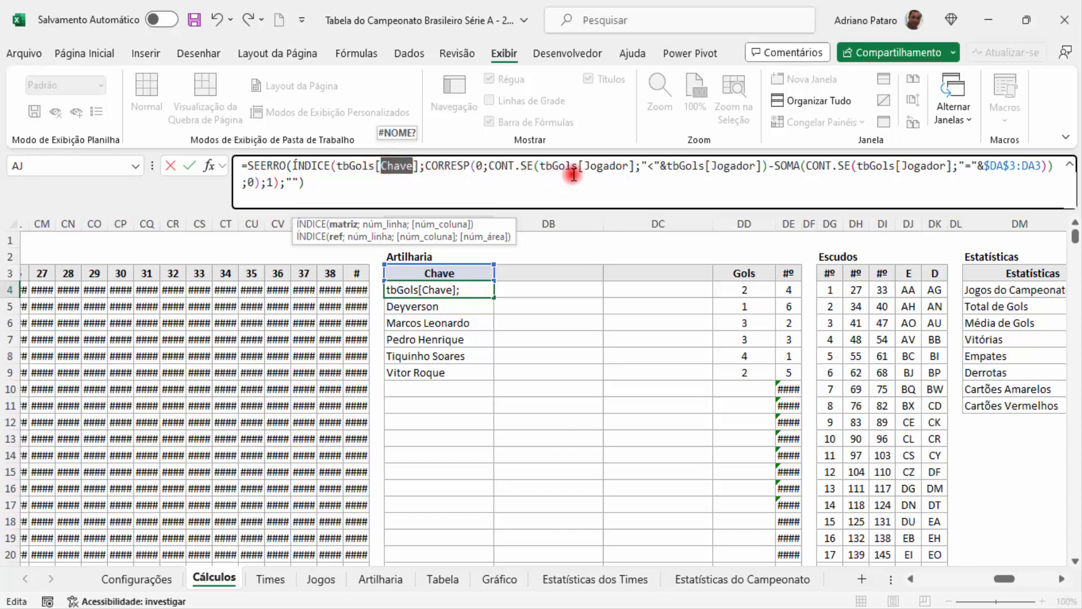
drag(587, 167, 623, 167)
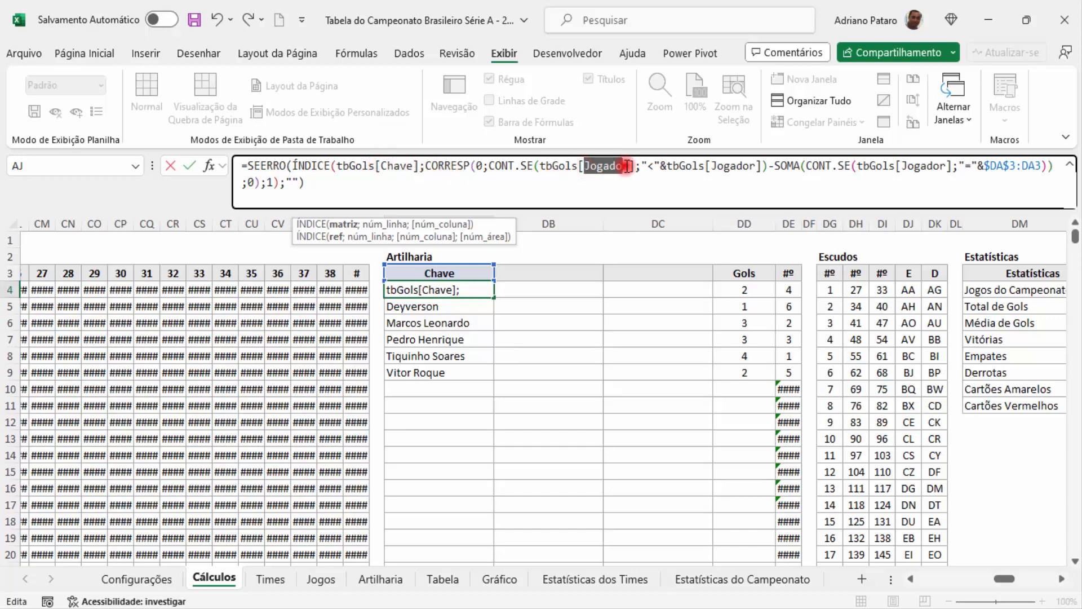
text(Chave)
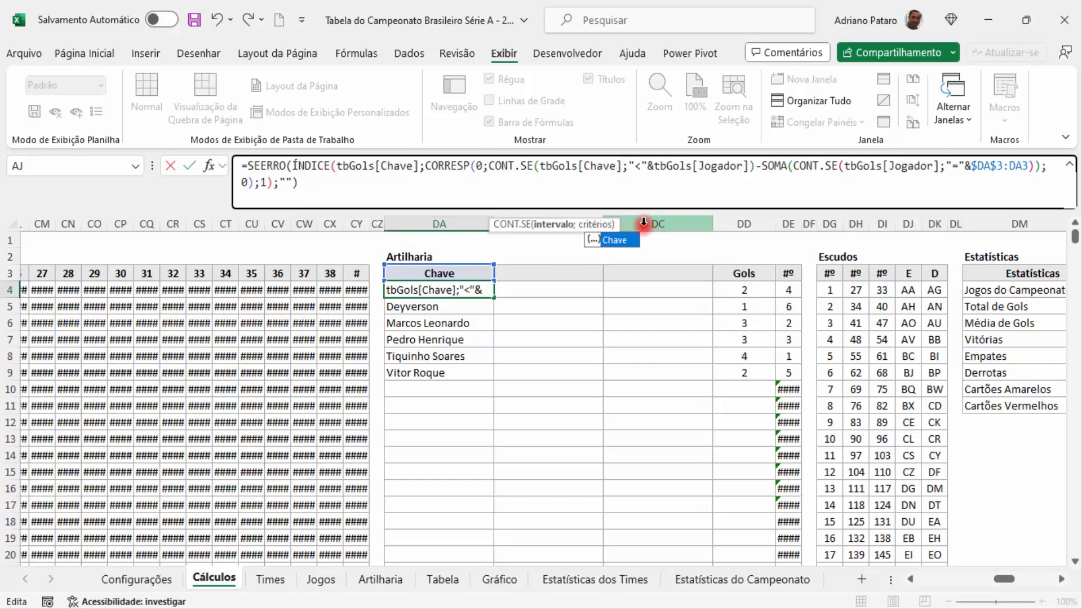
drag(876, 166, 918, 172)
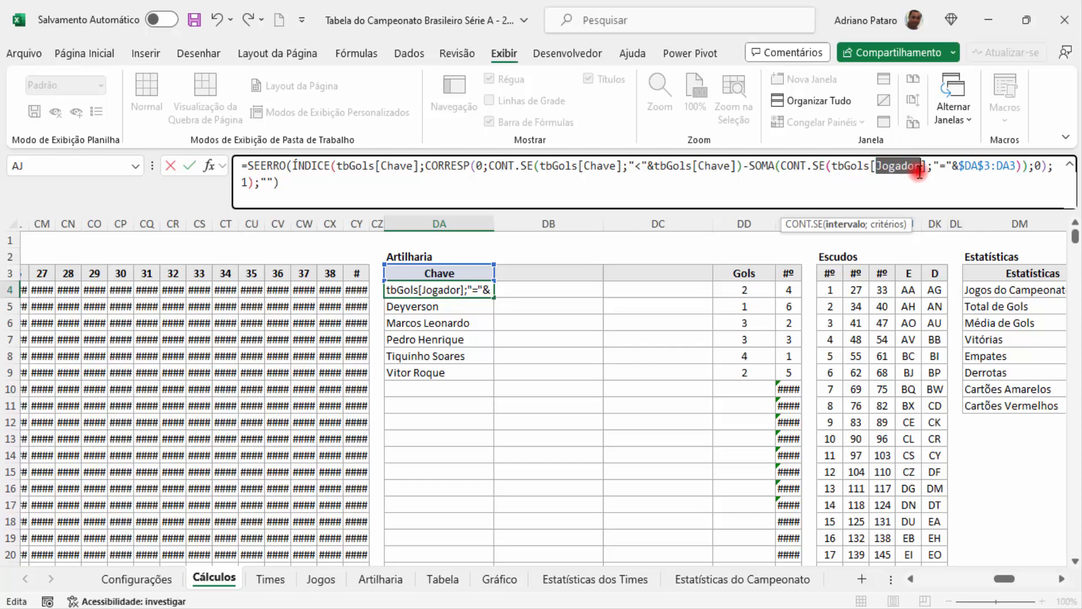
text(Chave)
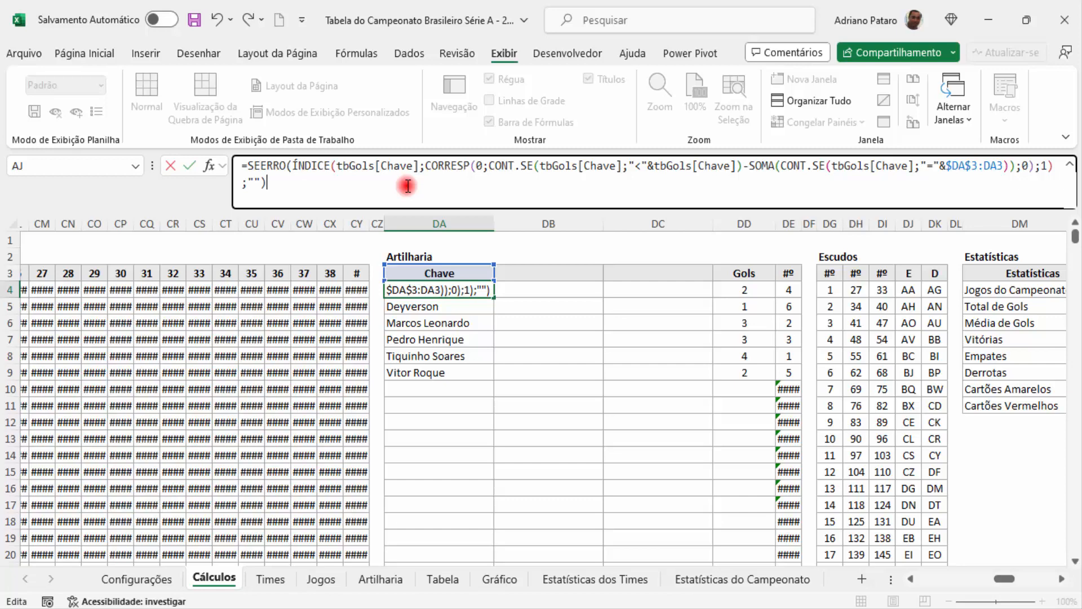
key(Return)
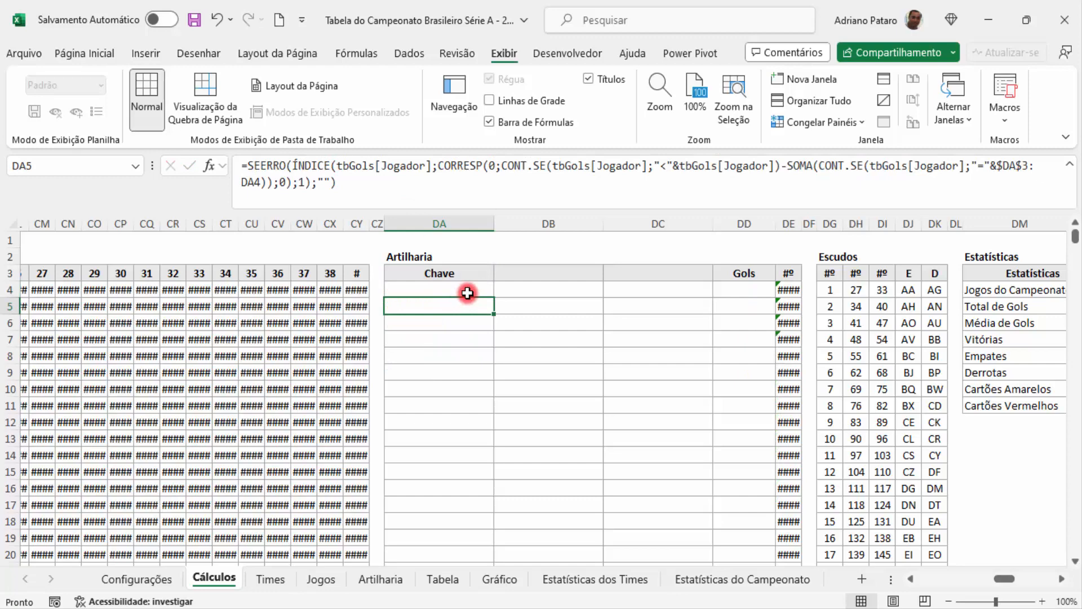
Copy the updated DA4 formula down the Chave column of the Artilharia block
click(468, 293)
double_click(495, 299)
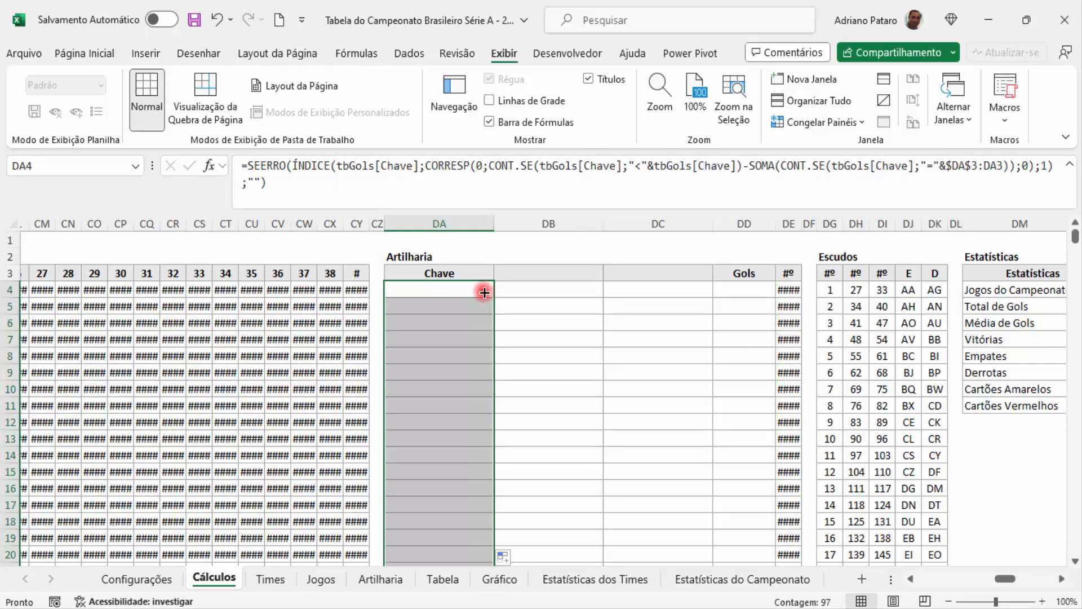
click(483, 290)
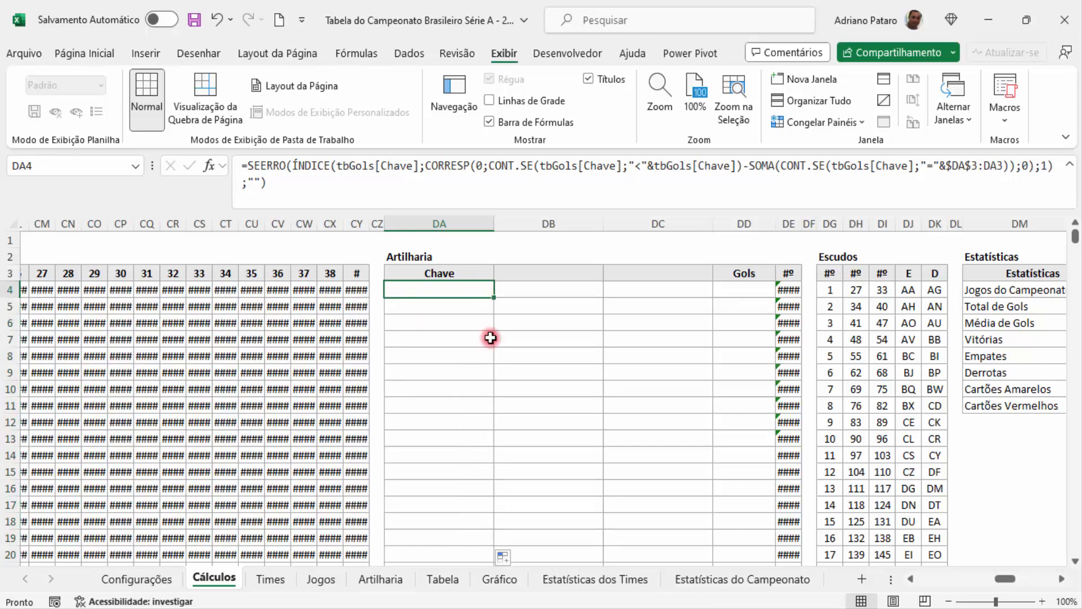
Examine the GM goals column of the unplayed round 35 matches on the Jogos sheet and return to the Cálculos sheet
click(321, 579)
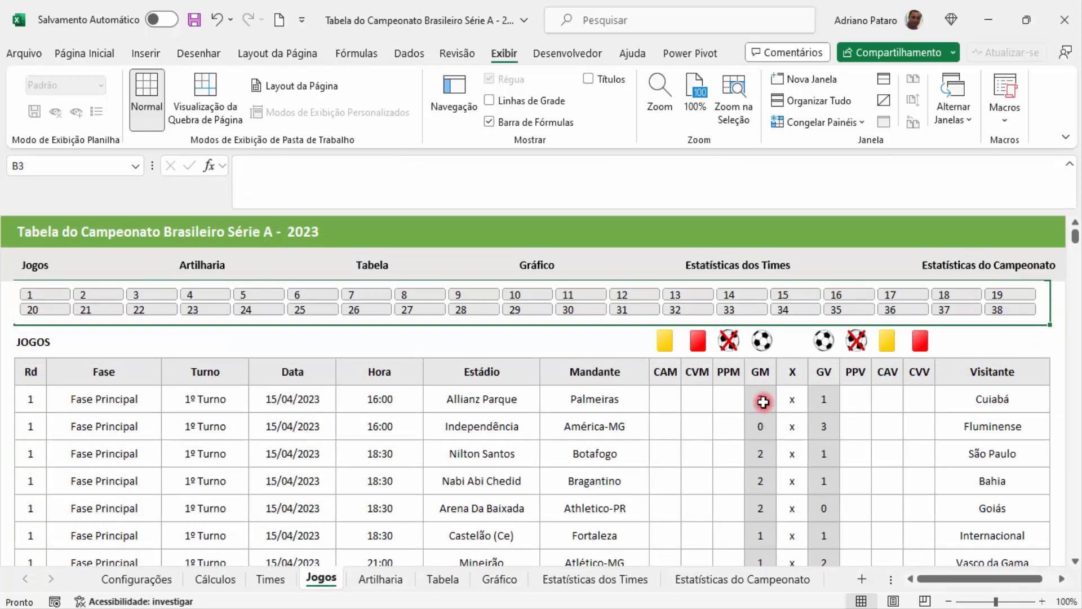
scroll(763, 402, down, 20)
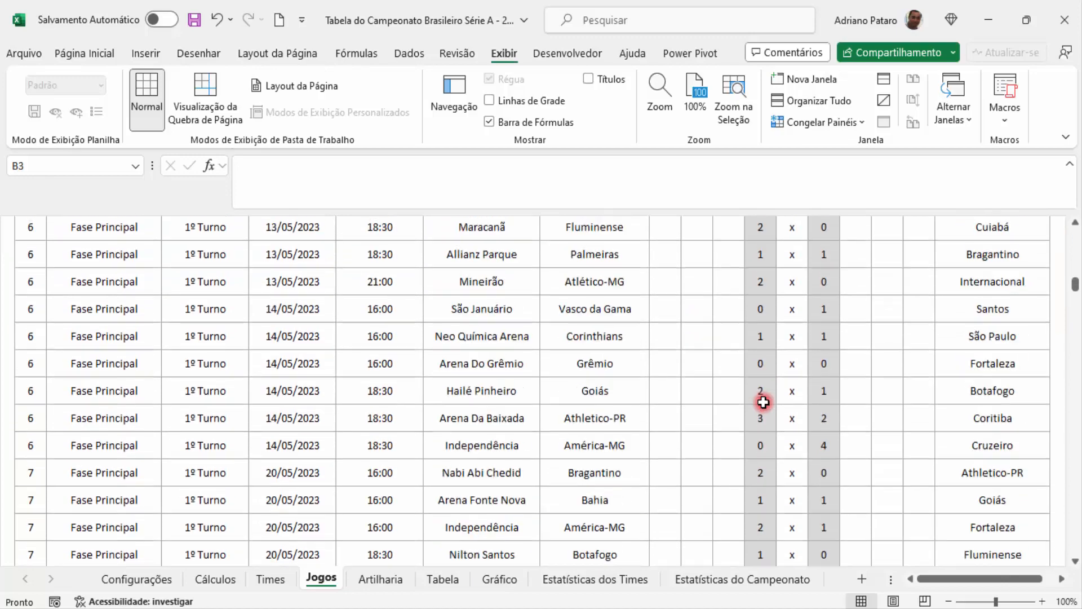
scroll(763, 401, down, 12)
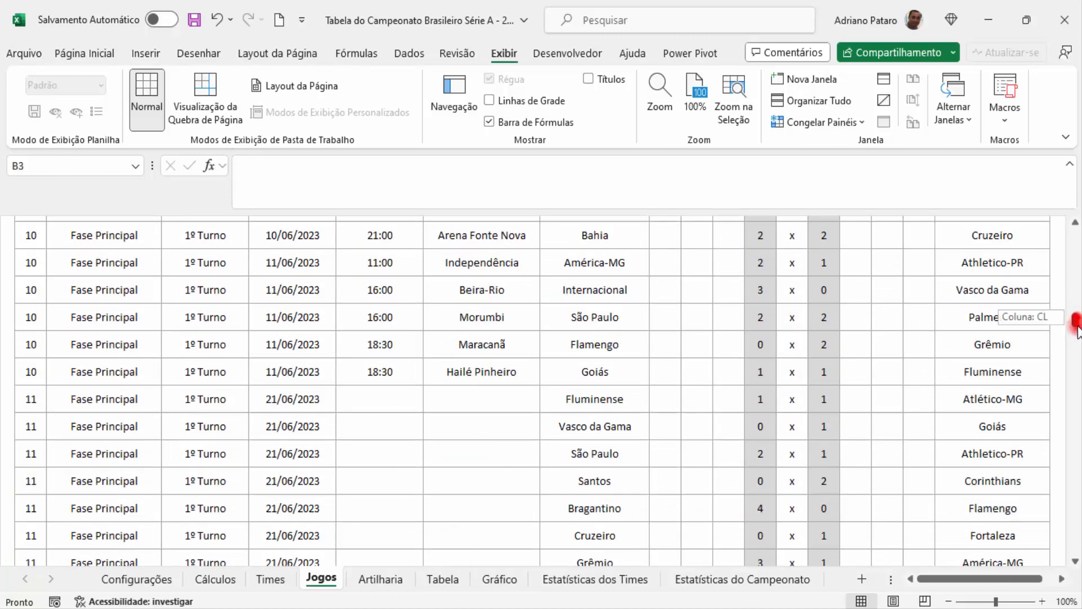
drag(1077, 325, 1074, 525)
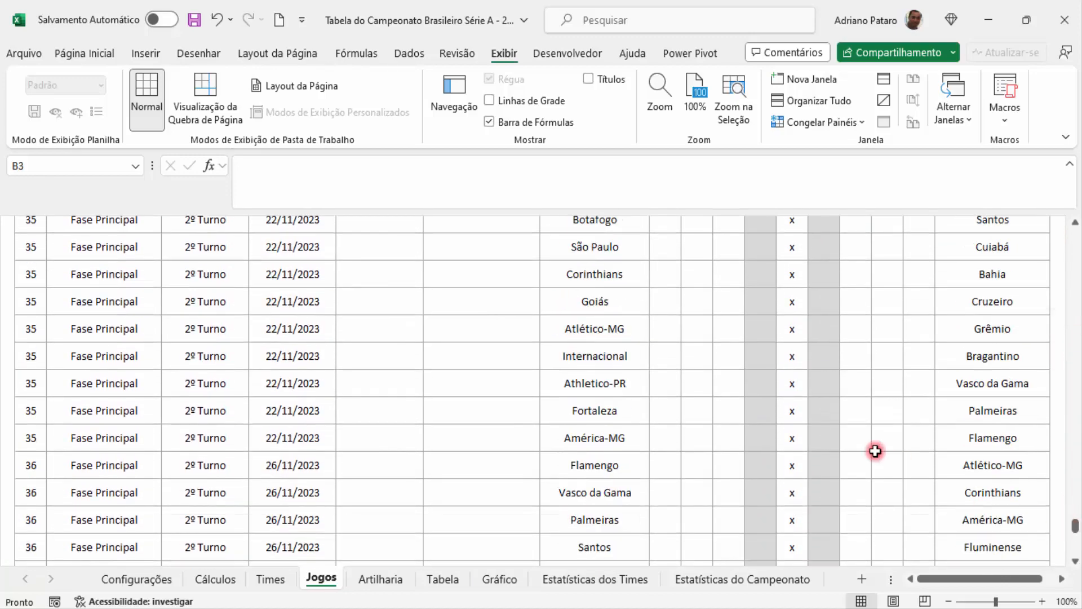
click(759, 386)
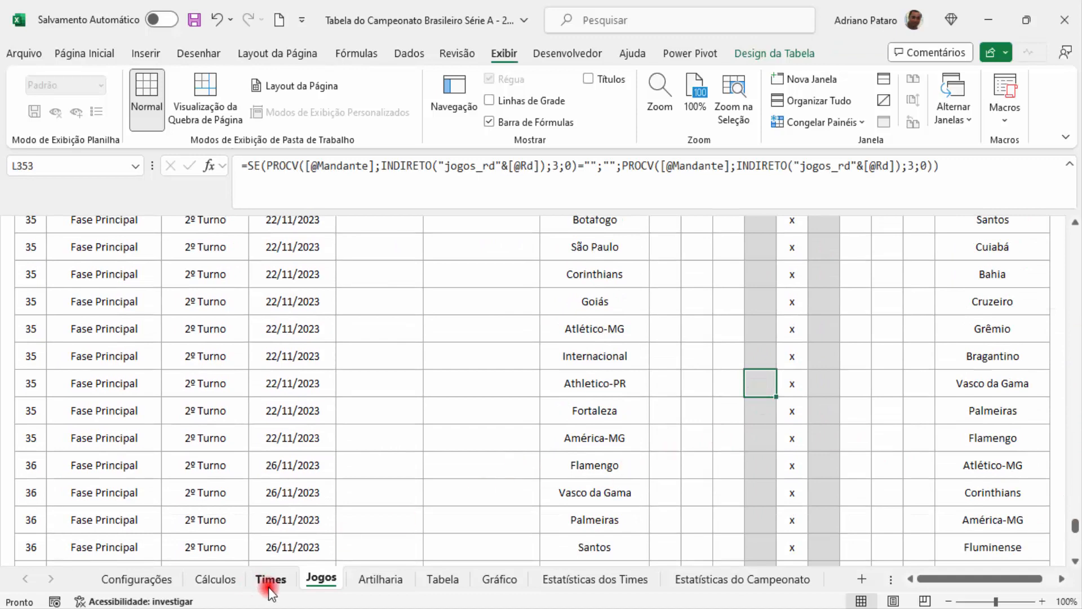
click(229, 576)
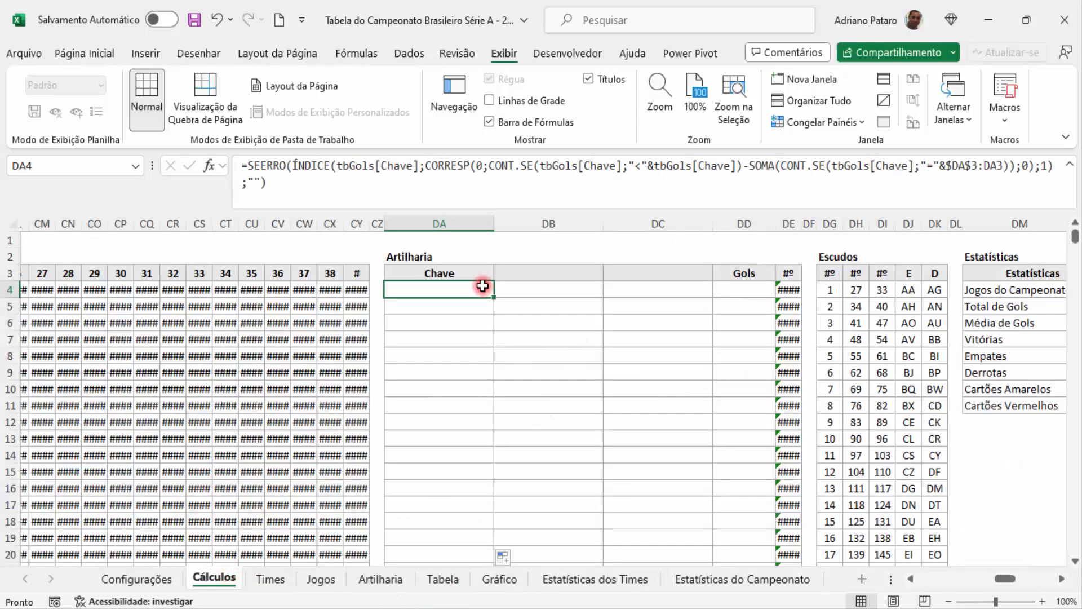
In the DA4 formula, subtract a CONTAR.VAZIO function right after the SOMA term inside CORRESP's lookup array
click(441, 165)
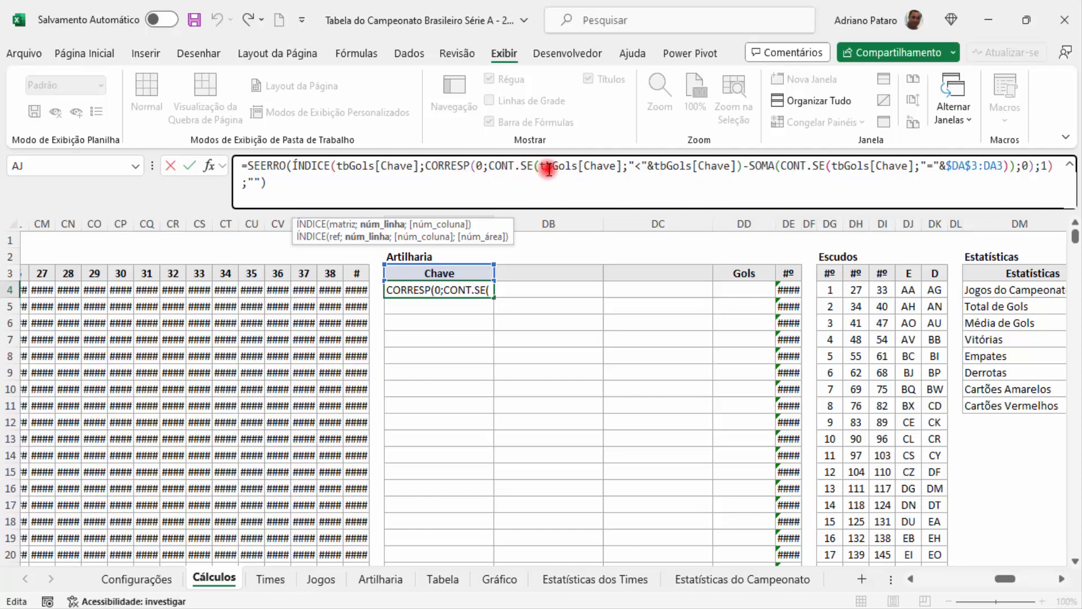
click(509, 169)
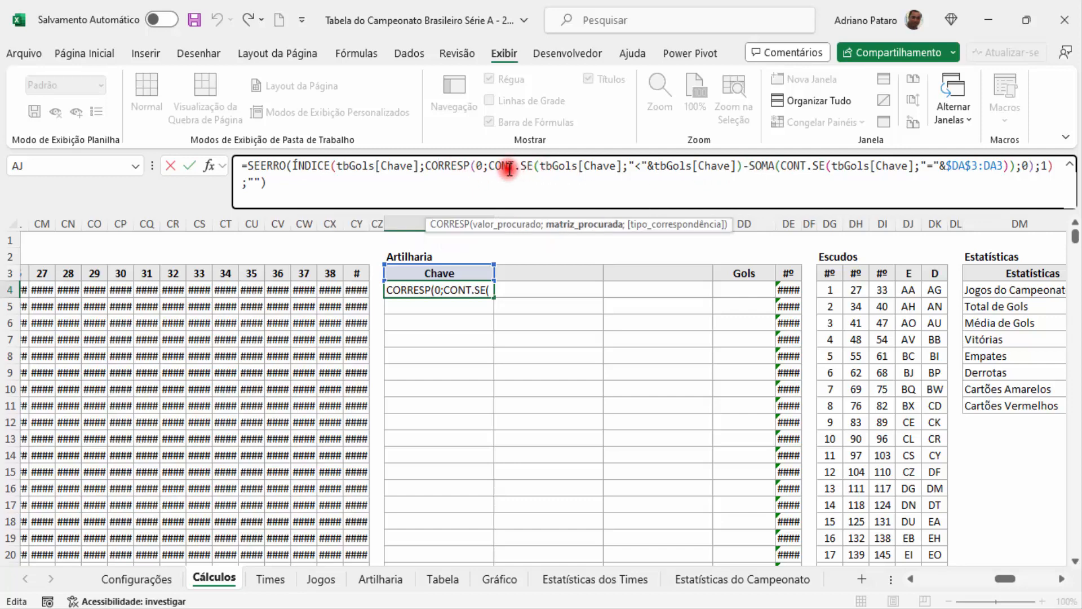
click(578, 225)
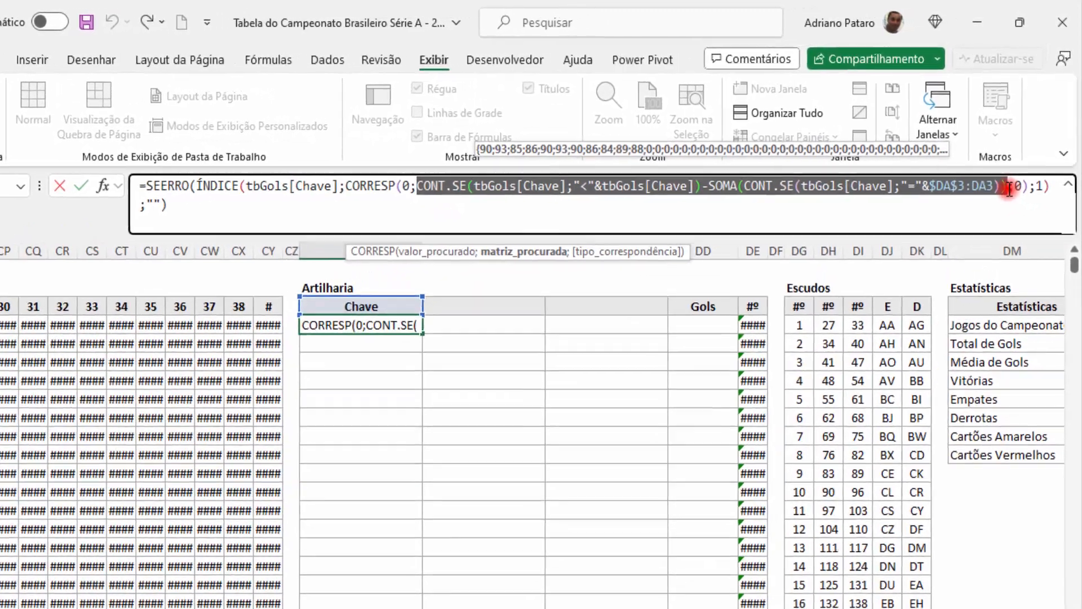
click(1018, 167)
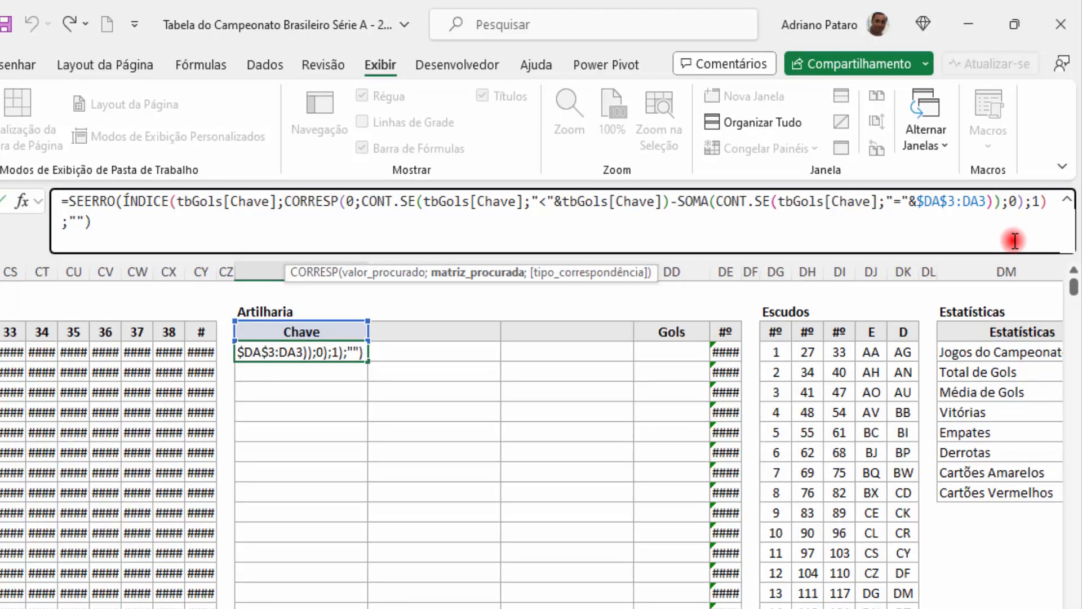
text(-con)
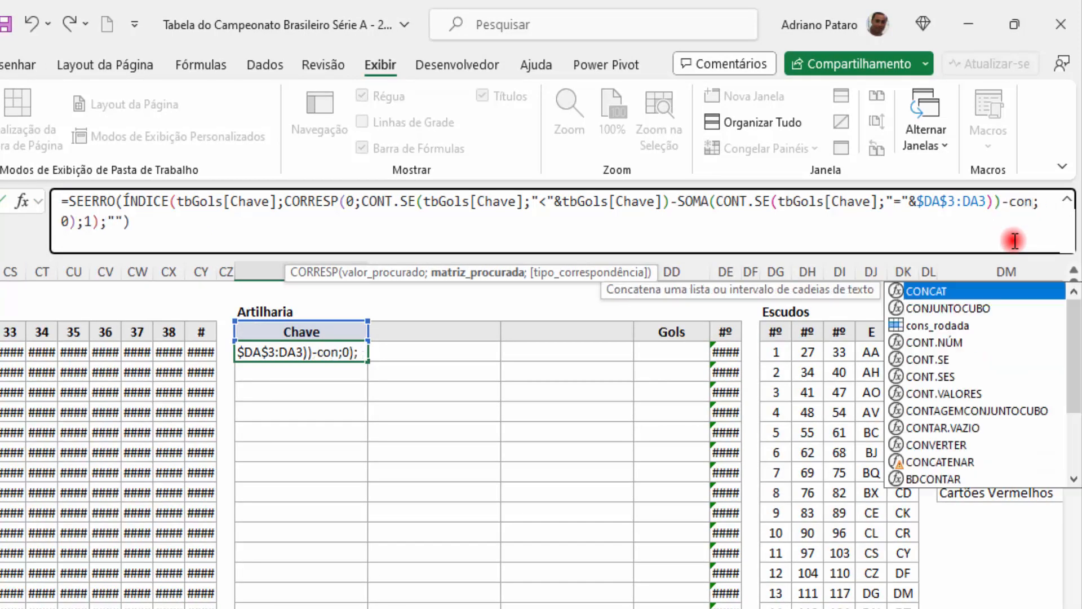
text(ta)
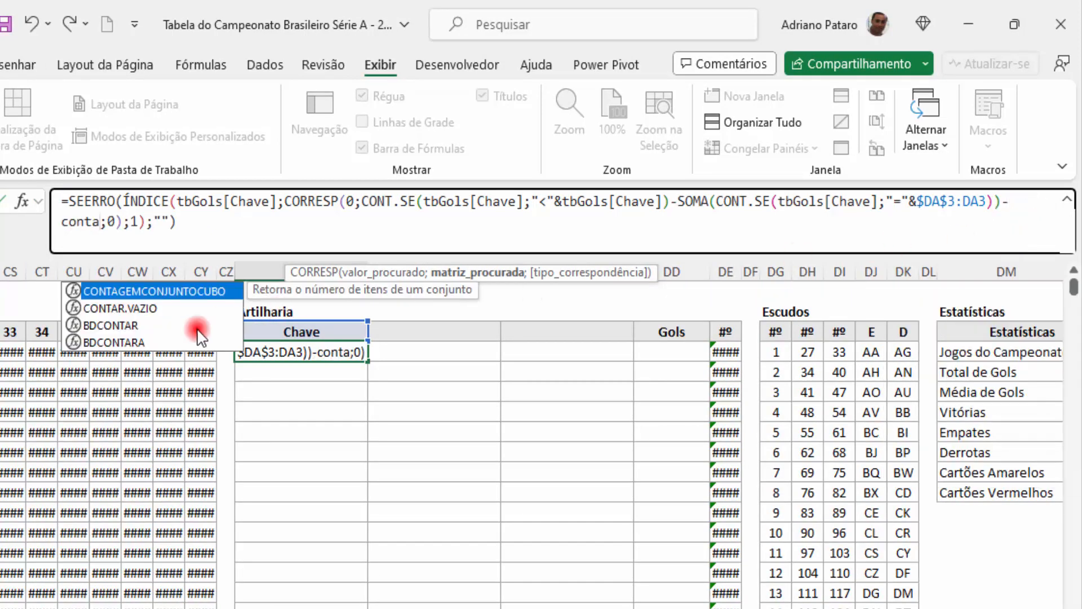
double_click(149, 308)
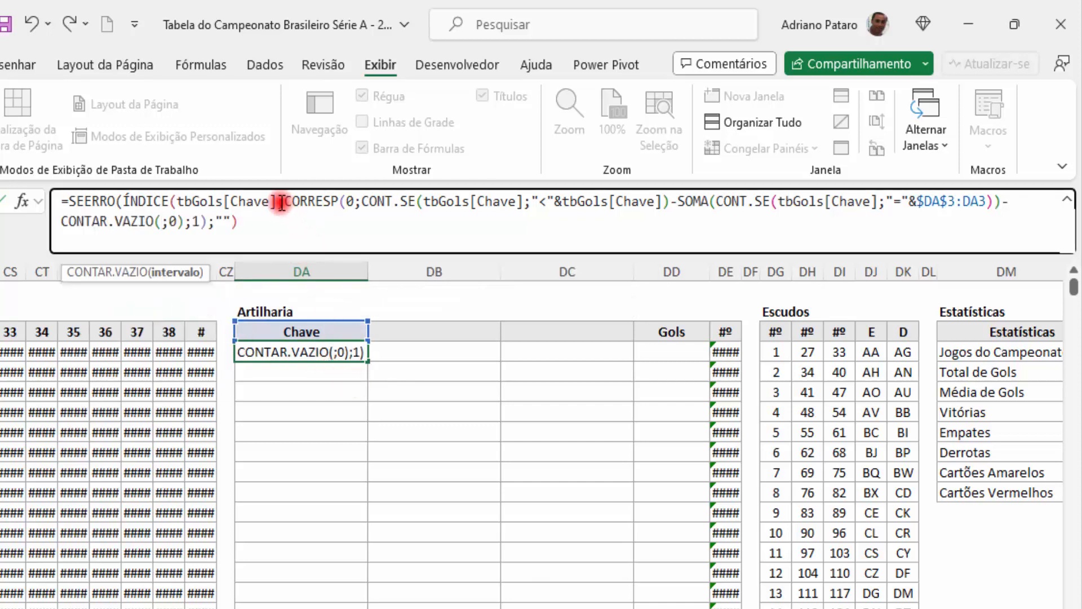
Use tbGols[Chave] as the CONTAR.VAZIO range and commit the DA4 formula
drag(280, 203, 180, 207)
key(ctrl+c)
click(160, 222)
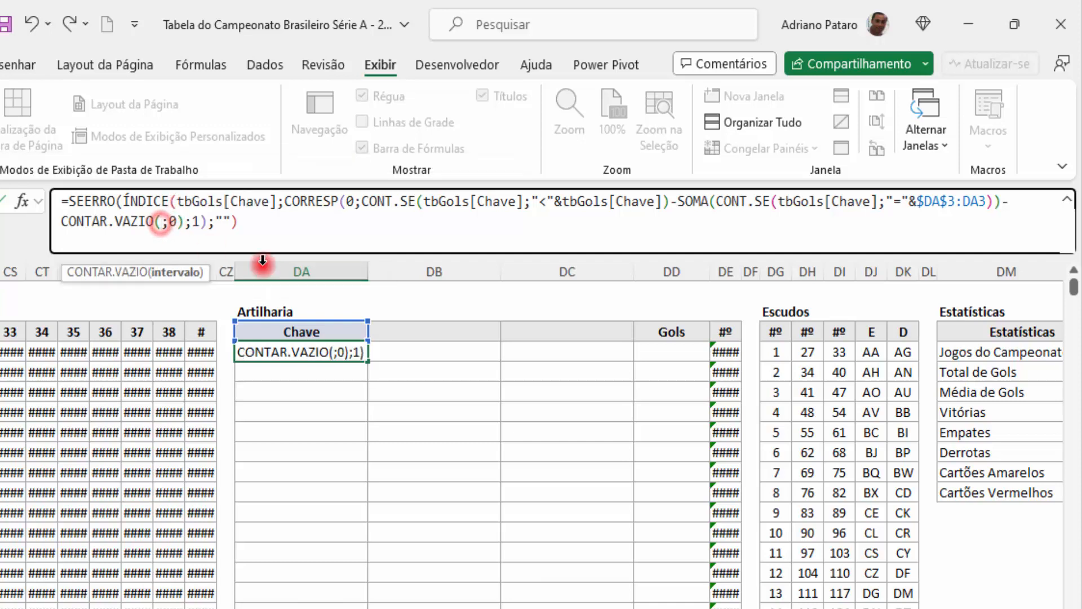
key(ctrl+v)
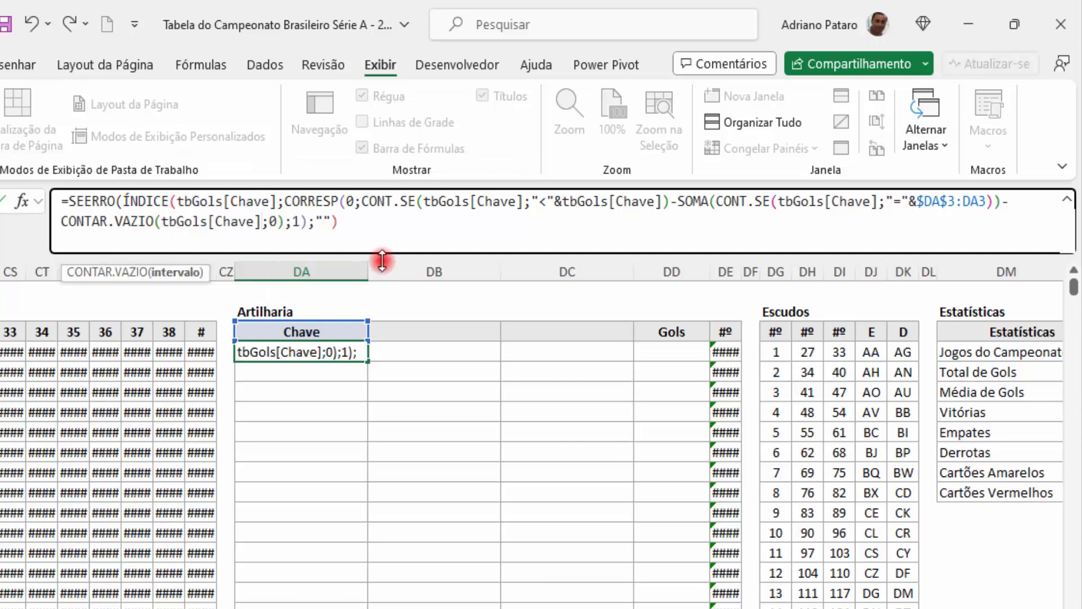
text())
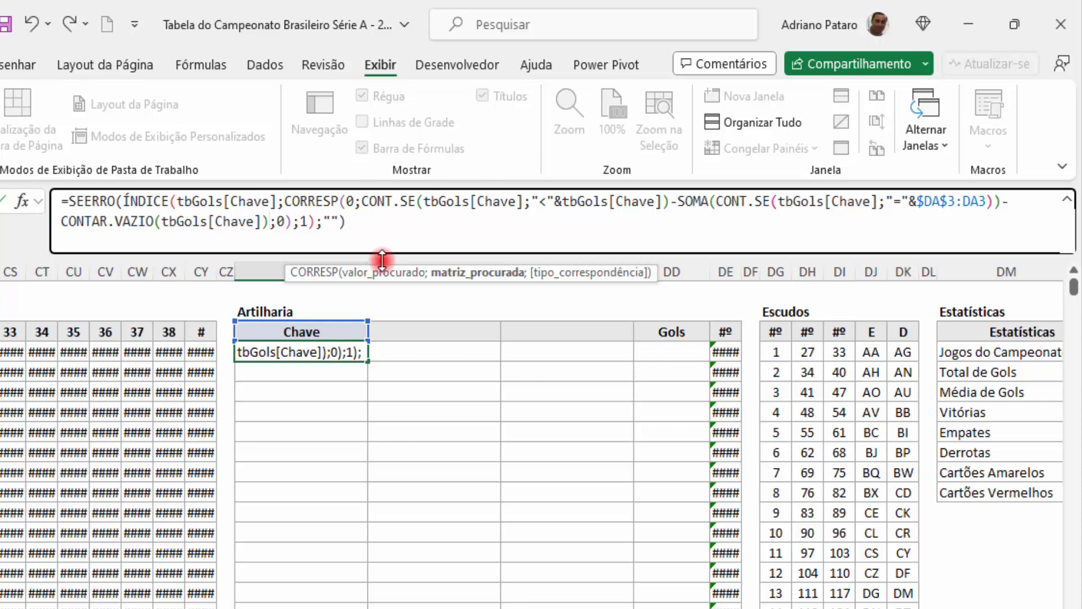
key(ctrl+Return)
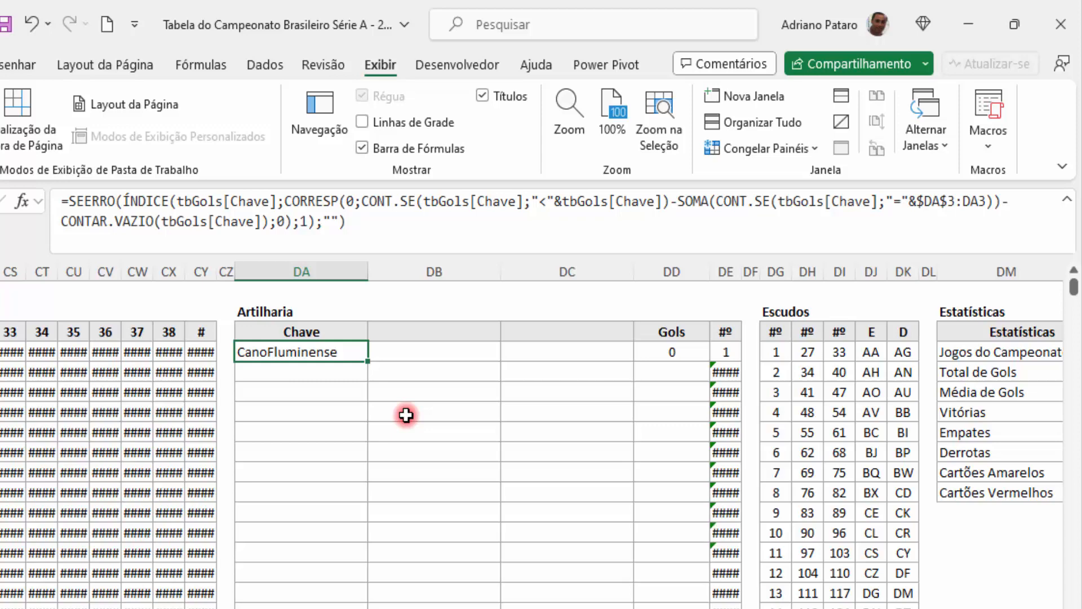
Copy the DA4 formula down the Chave column and widen column DA to fit the longest key
double_click(369, 363)
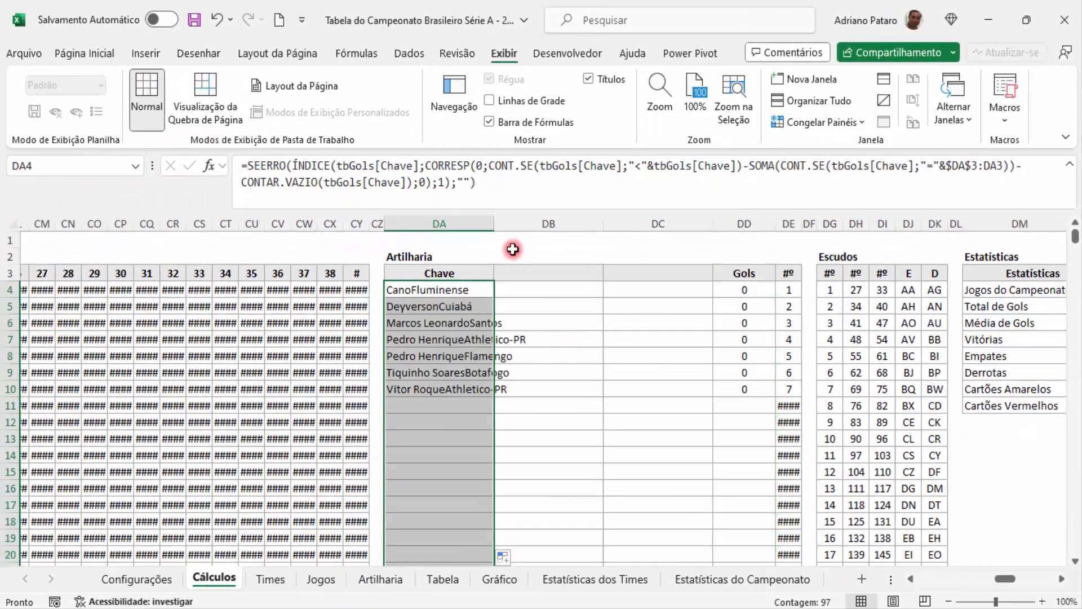
click(476, 372)
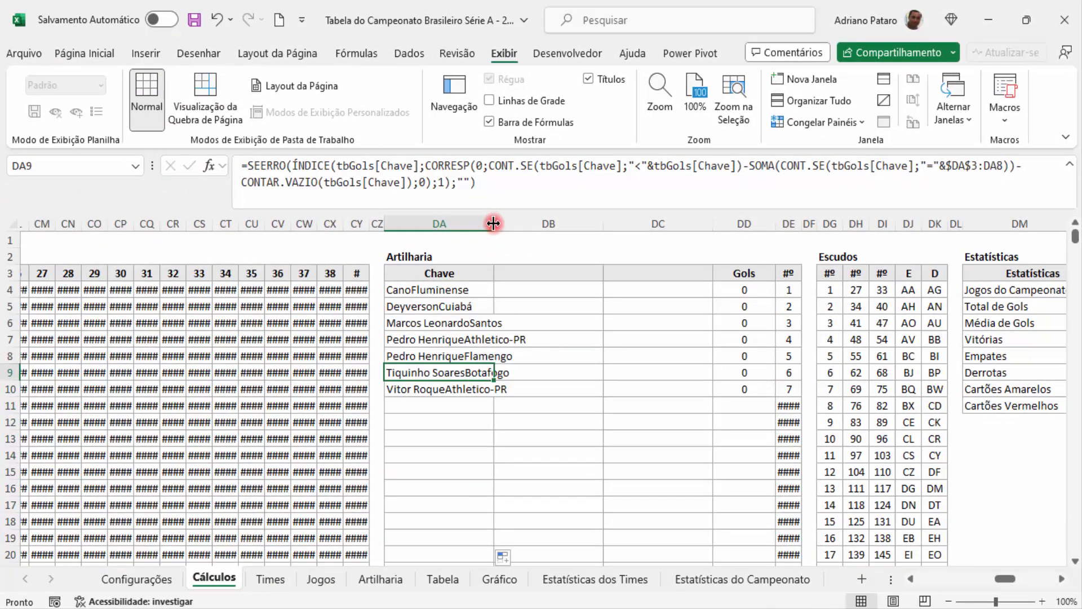
drag(493, 224, 528, 224)
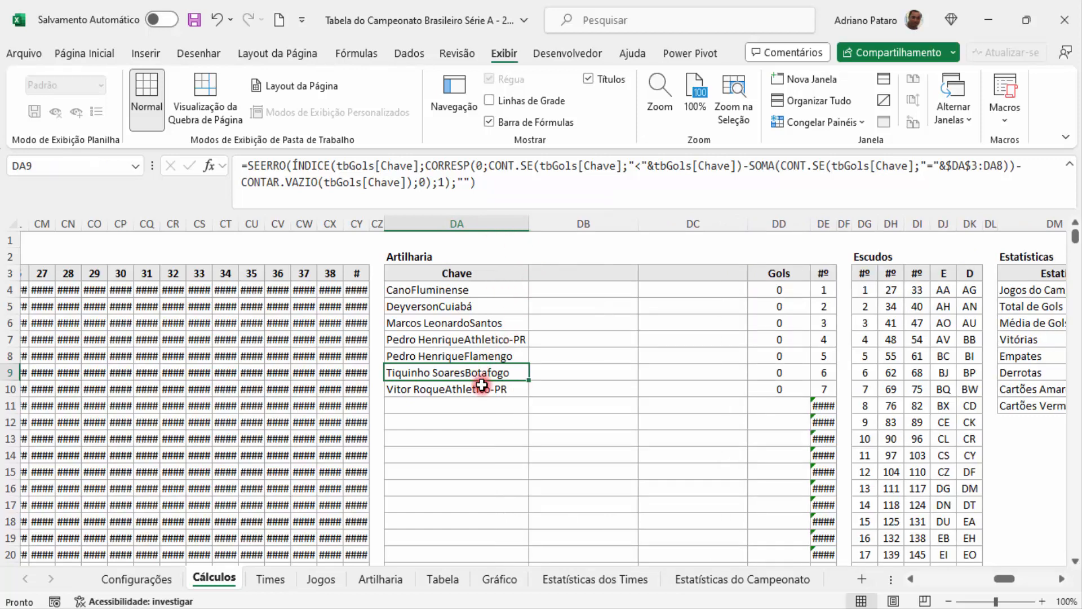
Compare the keys in cells DA7 and DA8 for the two same-named players from different teams
click(470, 341)
drag(471, 341, 471, 352)
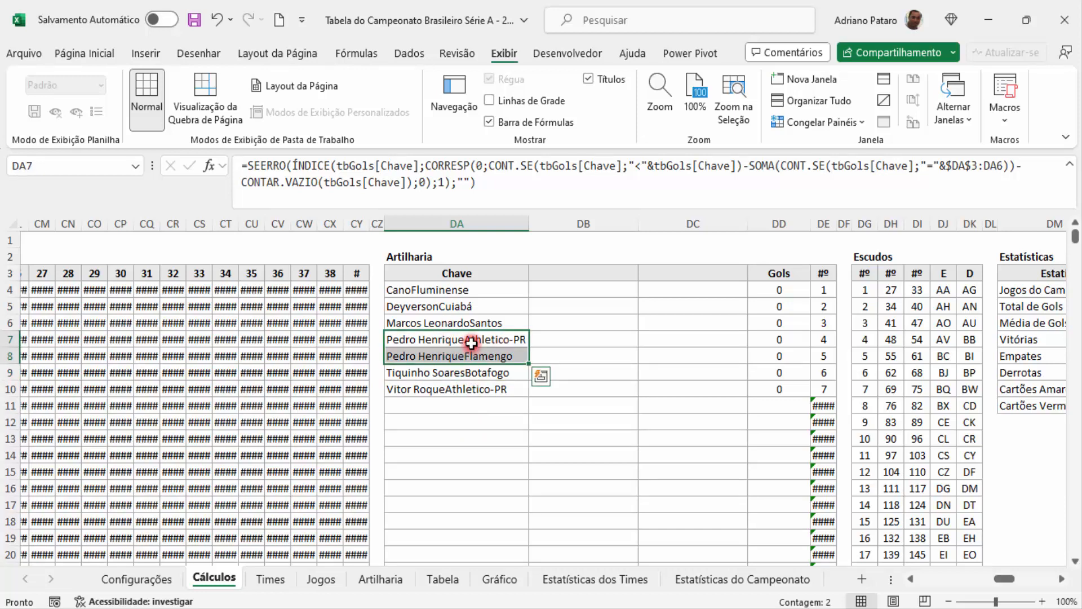
click(472, 342)
click(475, 356)
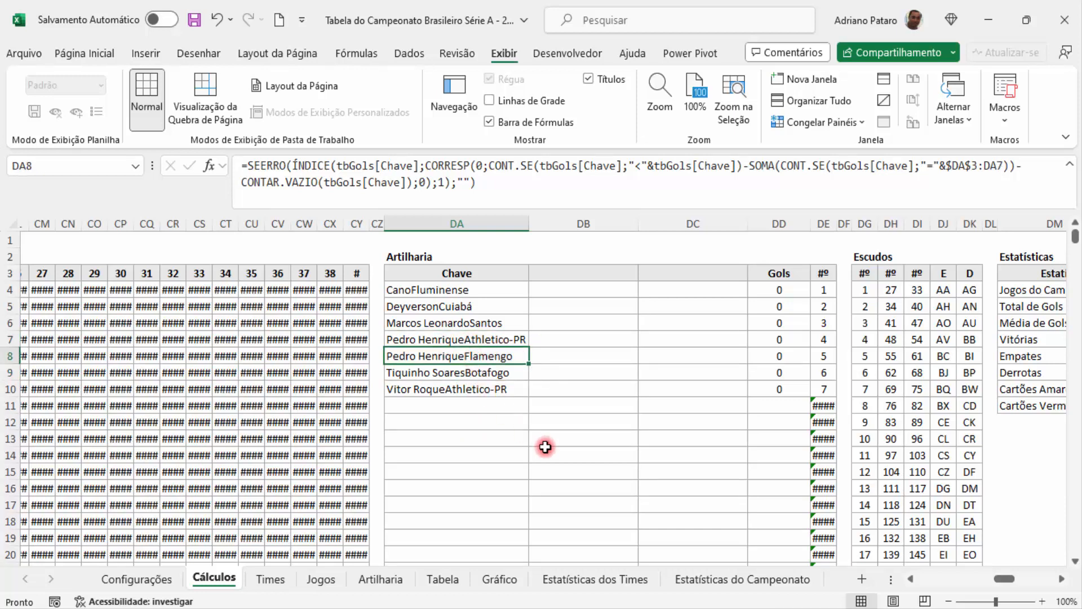
click(489, 289)
Enter the header "Jogador" in cell DB3 of the Artilharia block
click(584, 277)
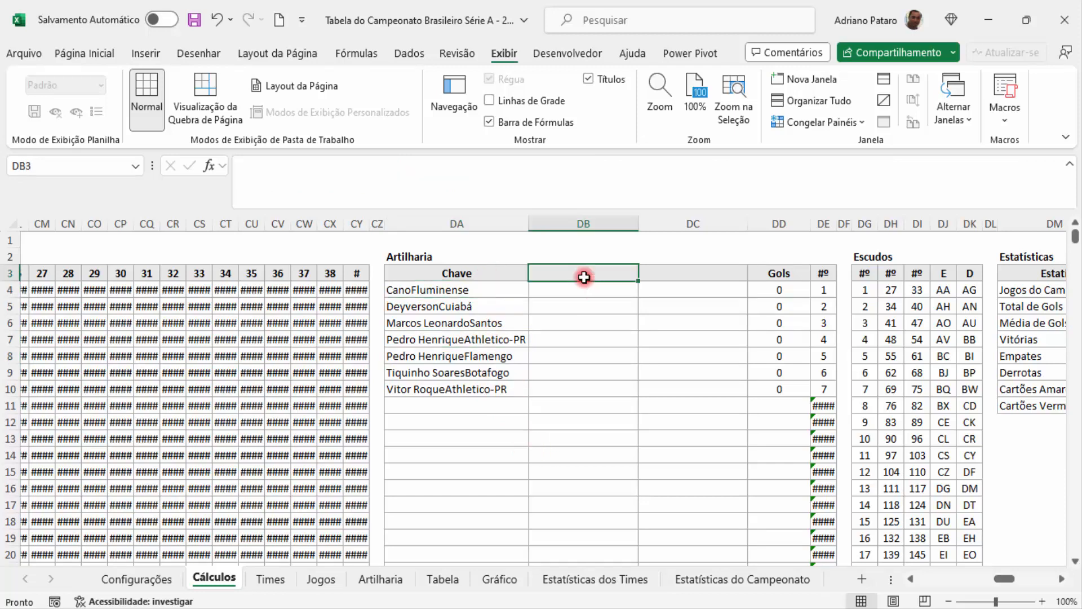
text(Joga)
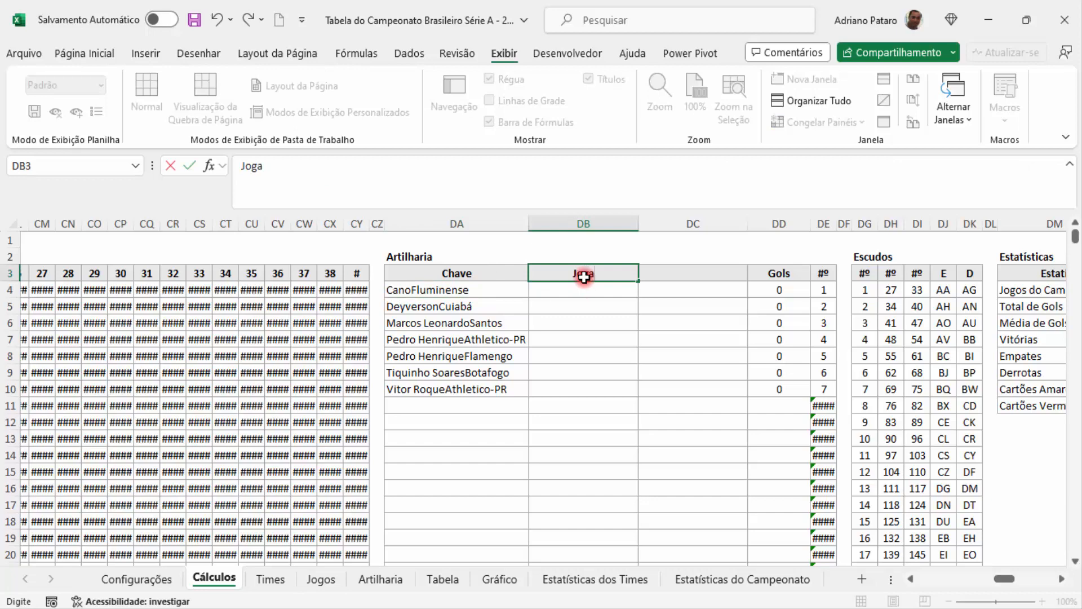
text(dor)
click(589, 289)
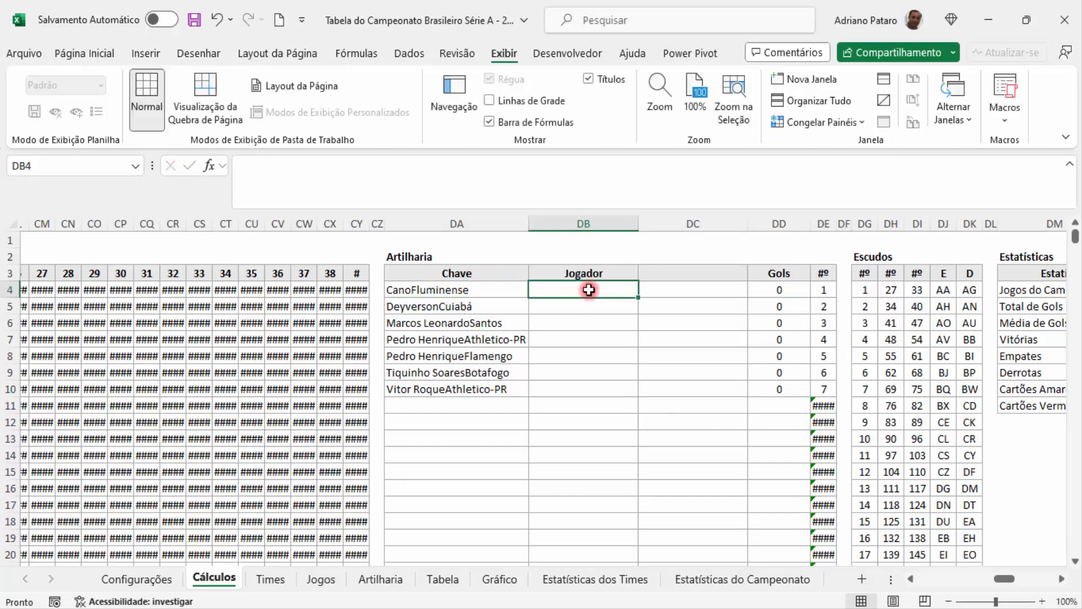
Start an ÍNDICE formula in cell DB4 and open its function arguments using the matriz;núm_linha;núm_coluna form
text(=ín)
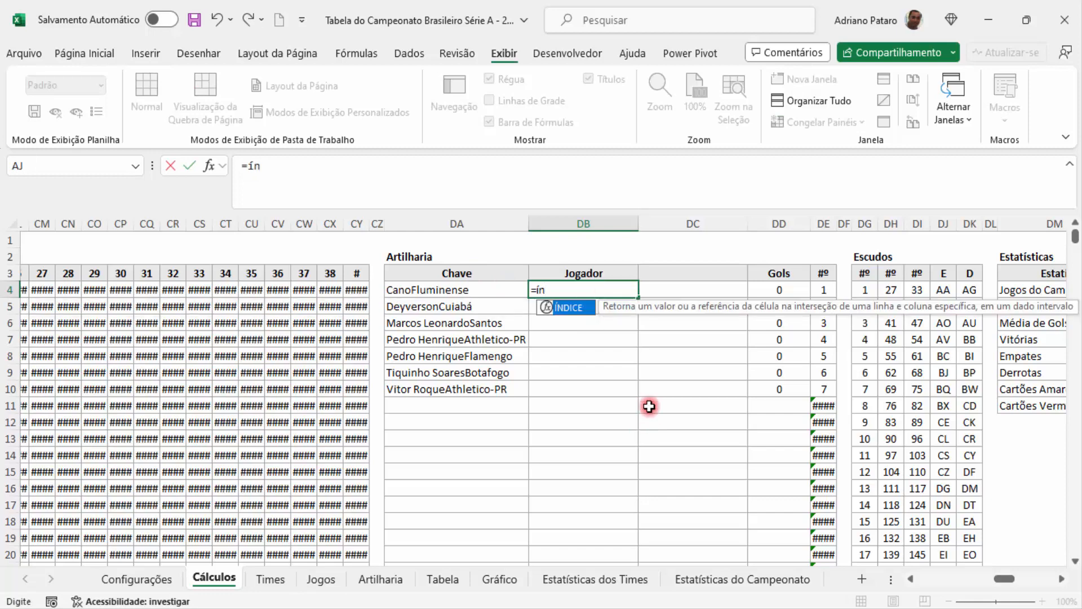
double_click(572, 307)
text())
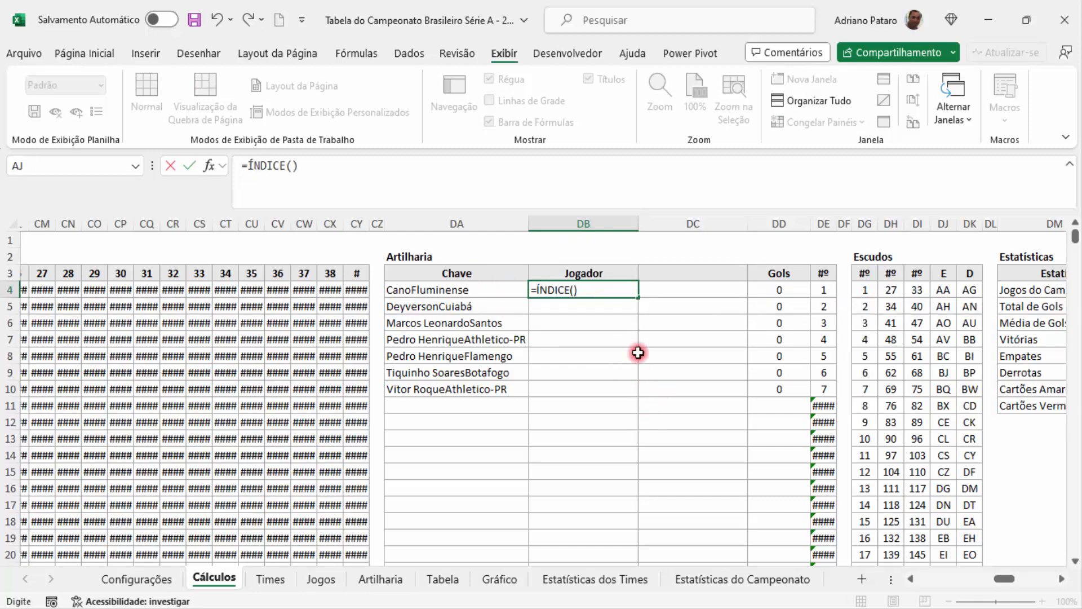
click(247, 183)
key(shift+F3)
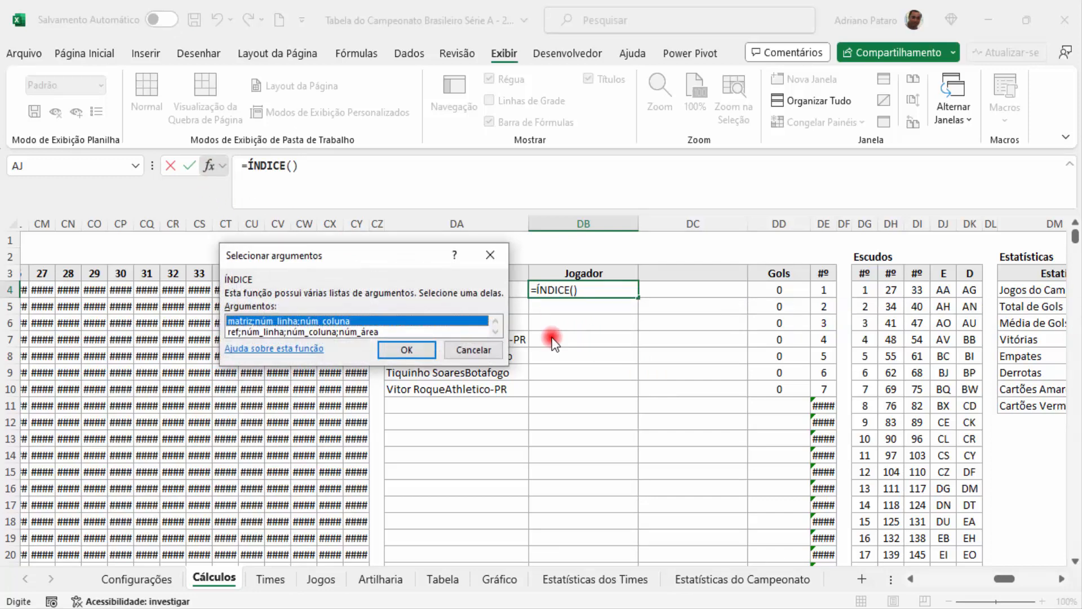
click(413, 352)
drag(461, 206, 727, 346)
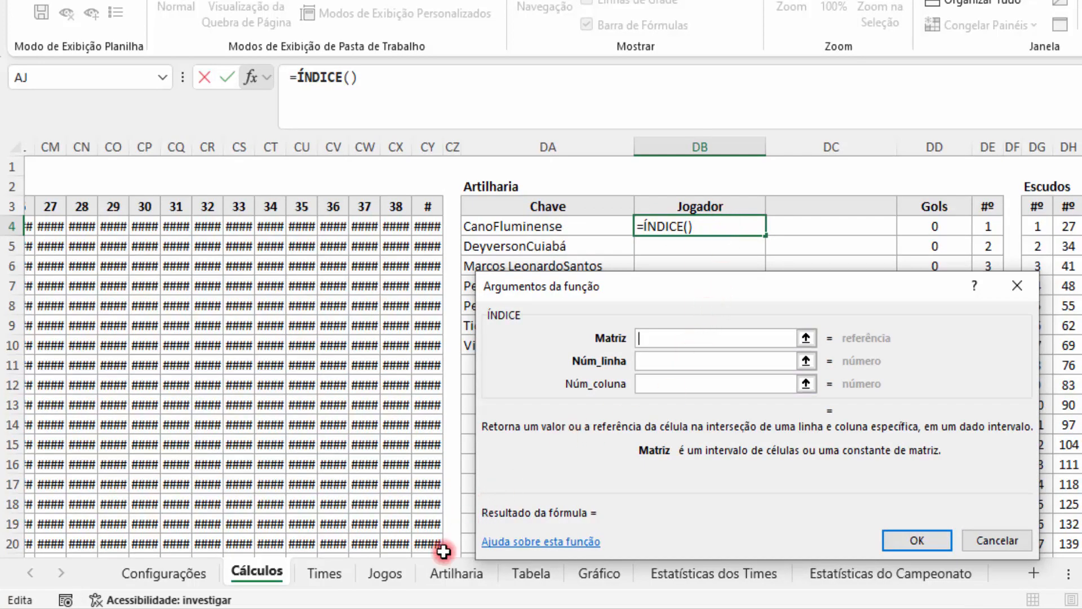
Set the ÍNDICE Matriz argument to tbGols[Jogador] from the Artilharia sheet's GOLS table and Núm_coluna to 1
click(457, 581)
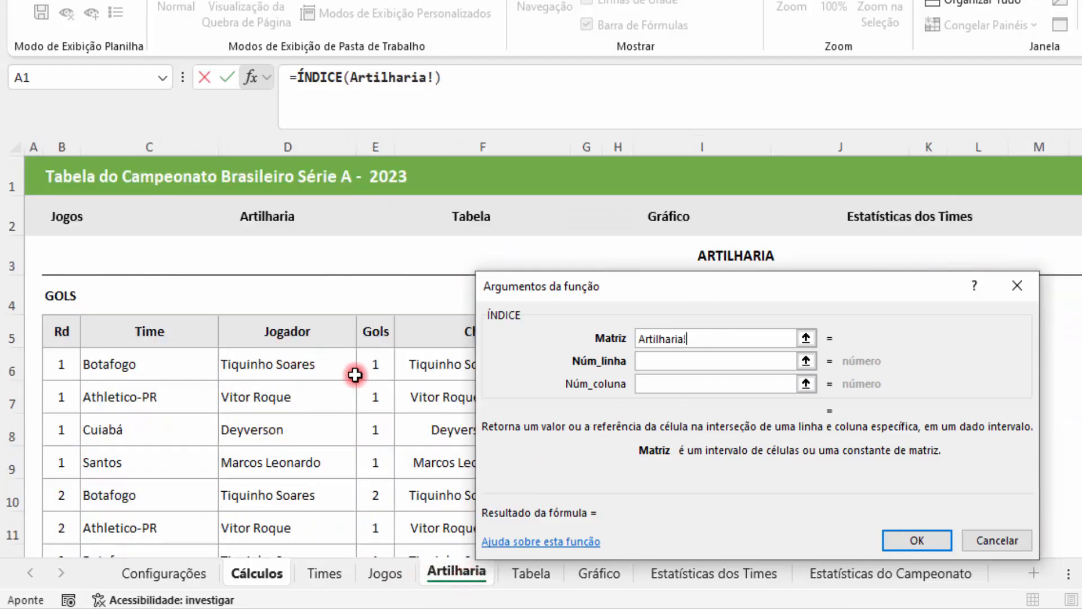
click(325, 370)
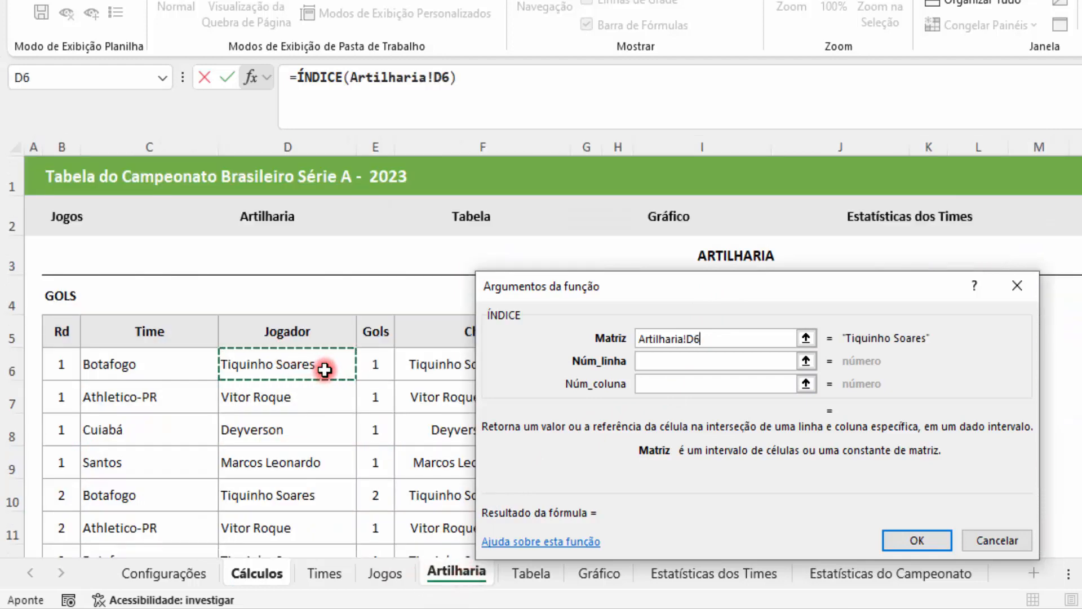
key(ctrl+shift+Down)
key(ctrl+shift+Down)
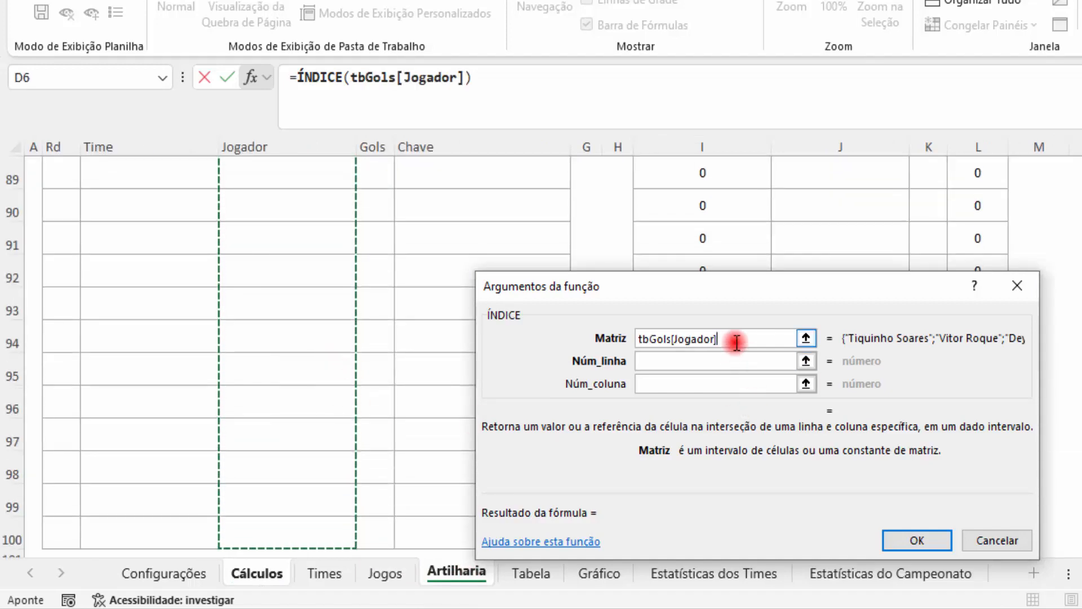
click(710, 386)
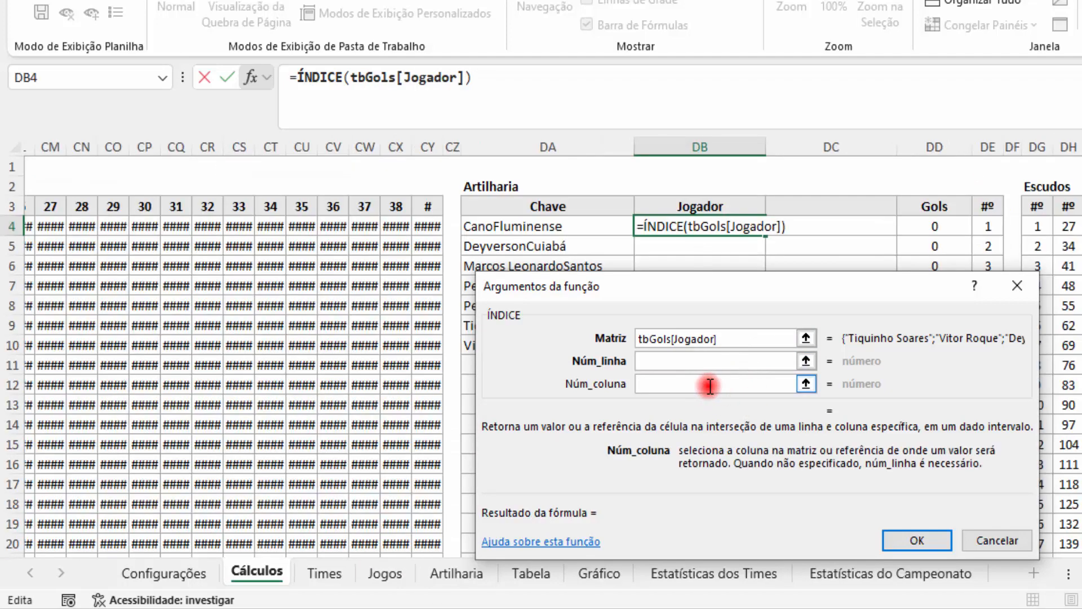
text(1)
Nest a CORRESP function in the ÍNDICE Núm_linha argument and set its Valor_procurado to DA4
click(699, 362)
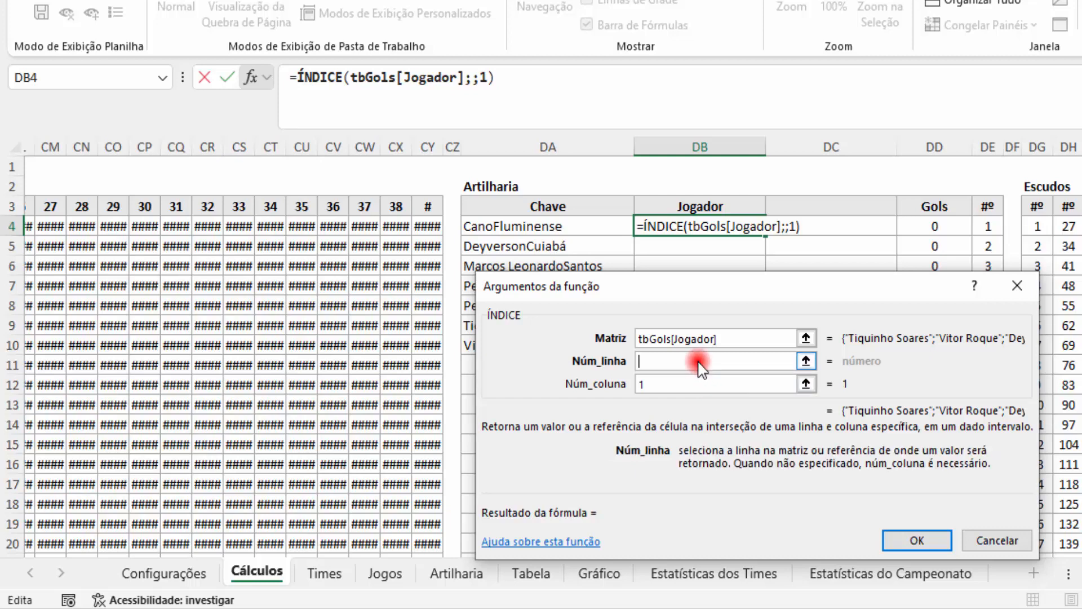
text(CORRES)
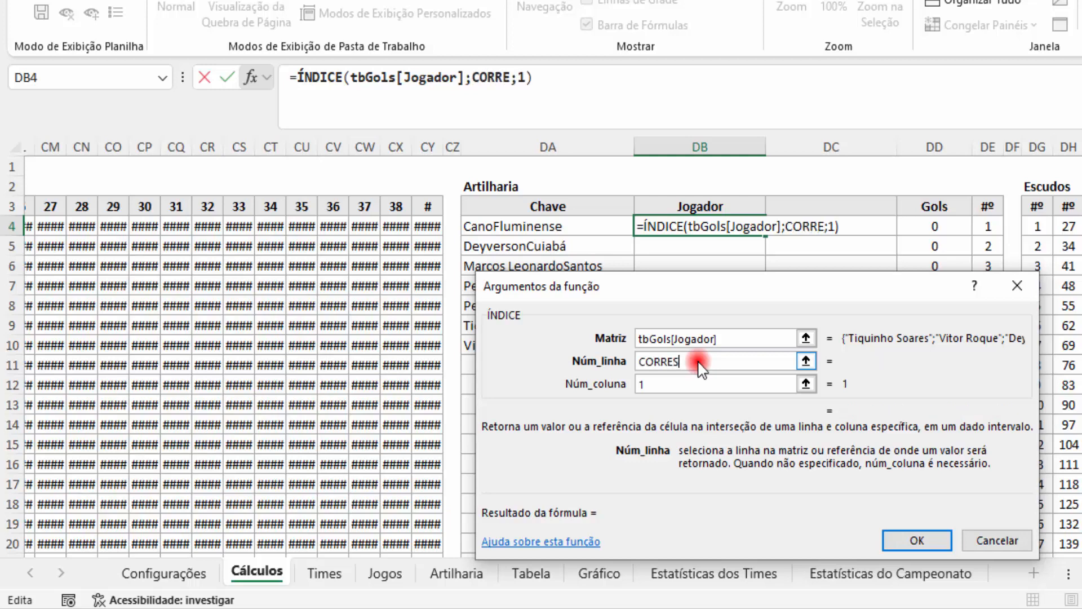
text(P)
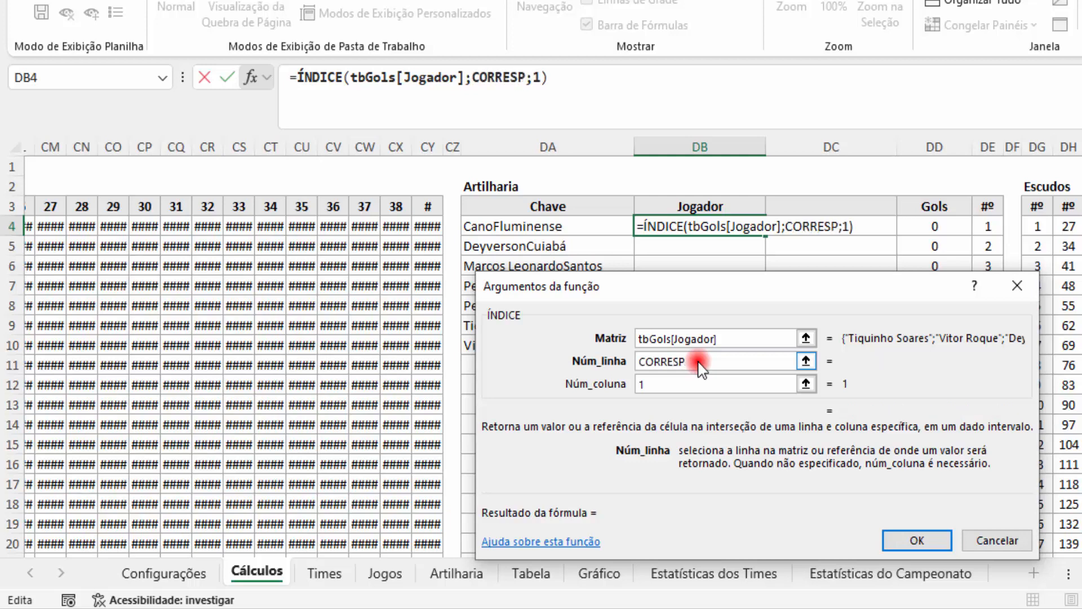
text(())
click(508, 76)
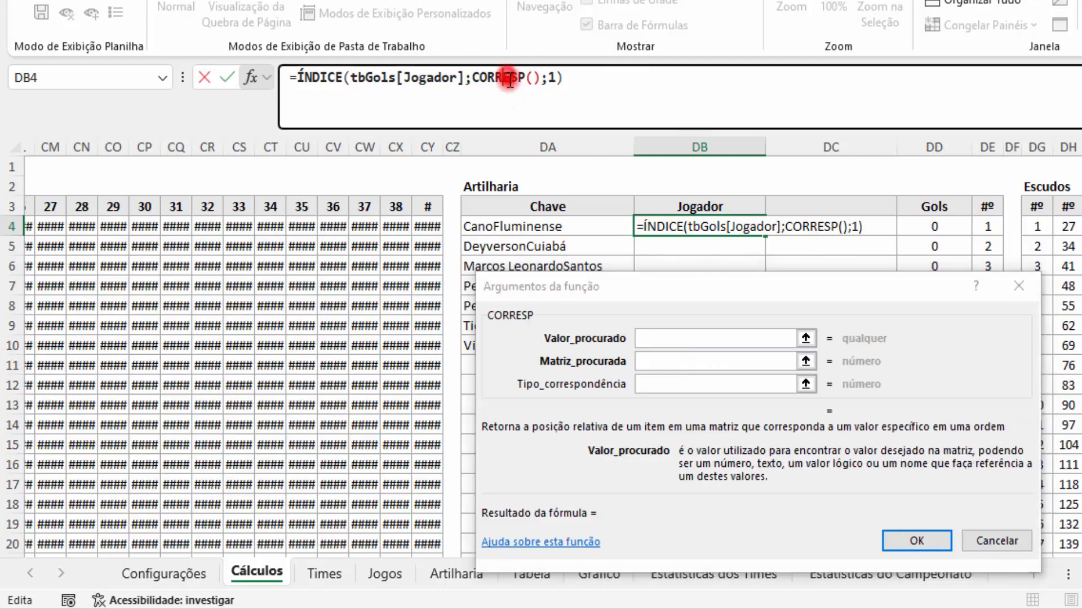
click(672, 339)
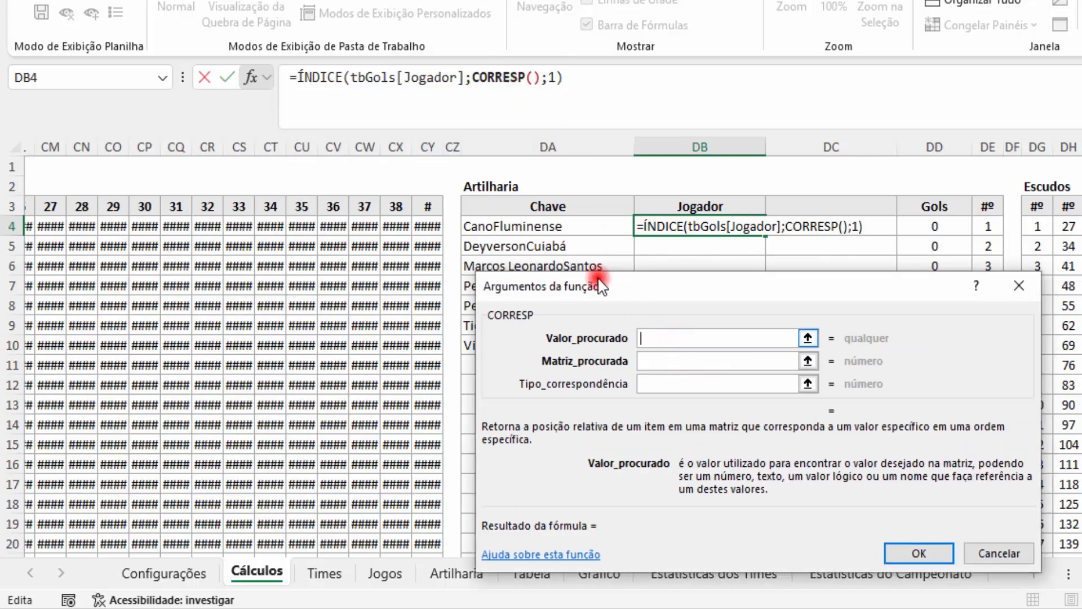
click(561, 226)
Set the CORRESP Matriz_procurada to tbGols[Chave] from the Artilharia sheet's GOLS table and Tipo_correspondência to 0
click(675, 363)
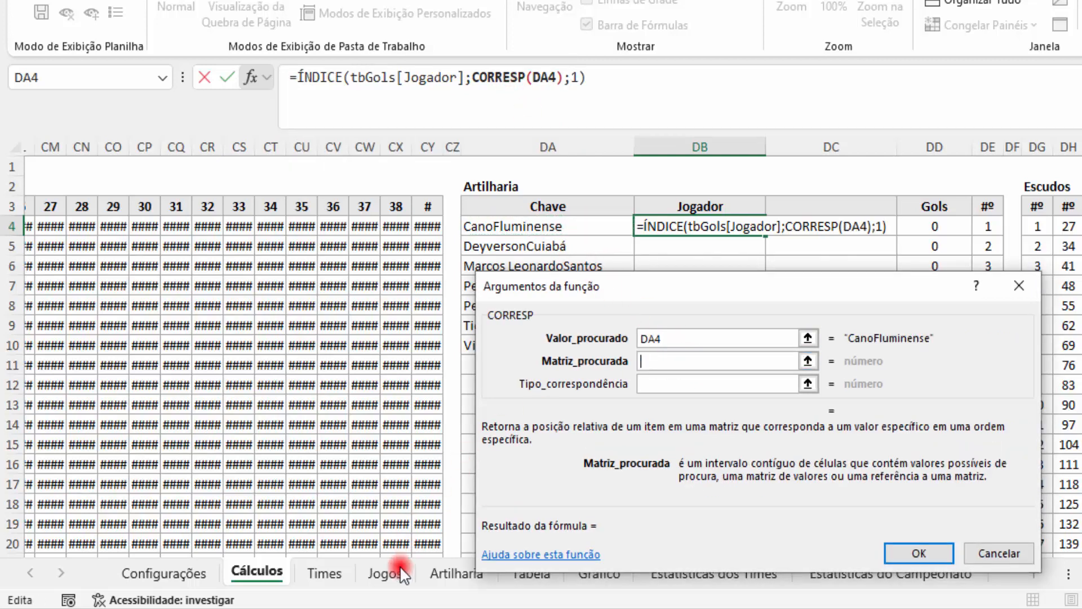
click(451, 572)
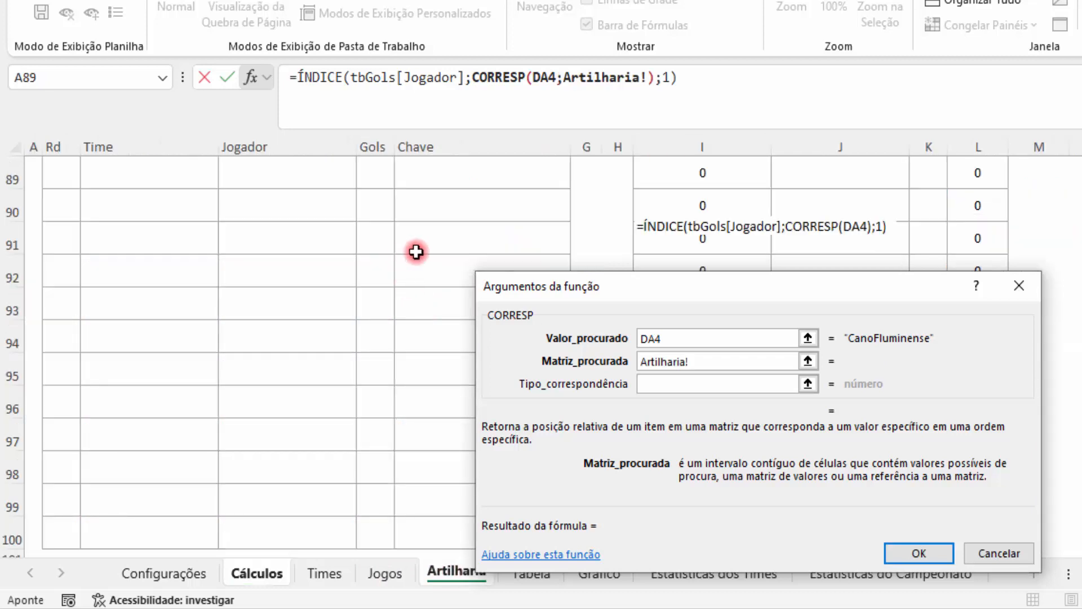
scroll(415, 252, up, 3)
scroll(415, 252, up, 20)
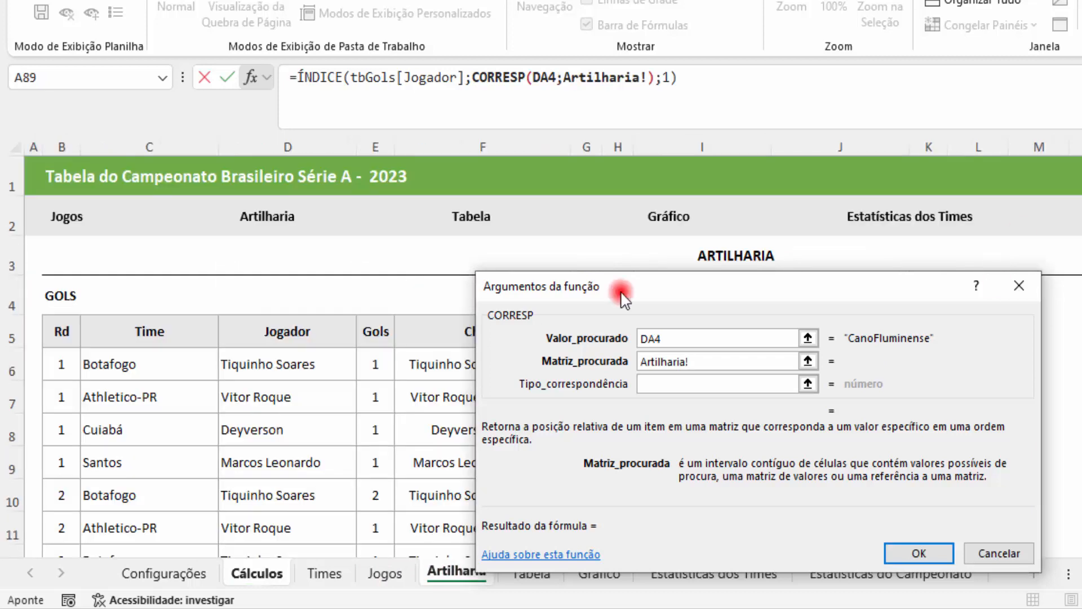
click(431, 365)
key(ctrl+shift+Down)
click(717, 382)
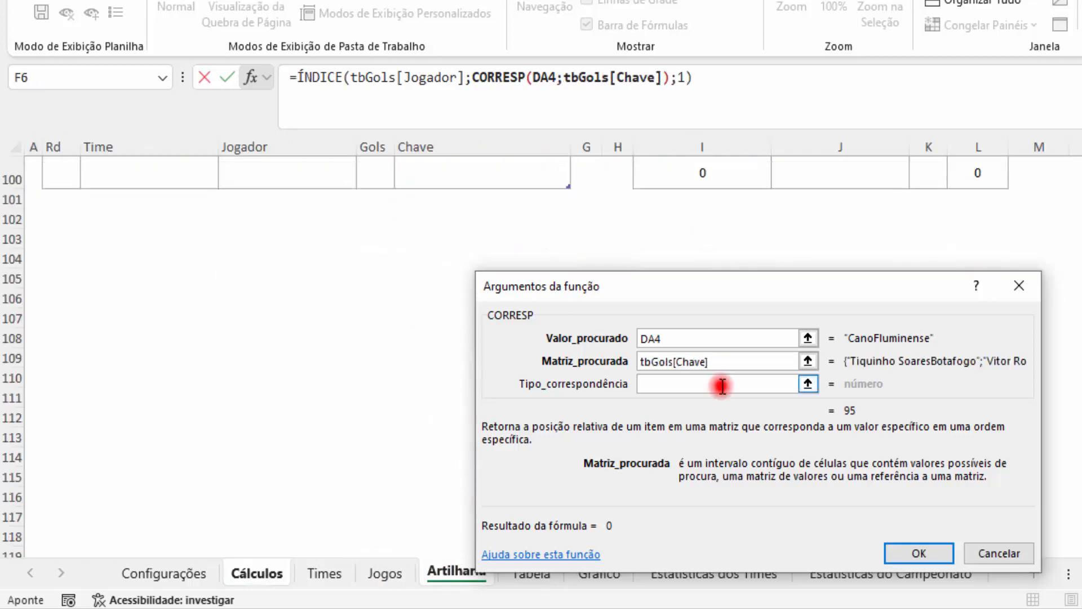
text(0)
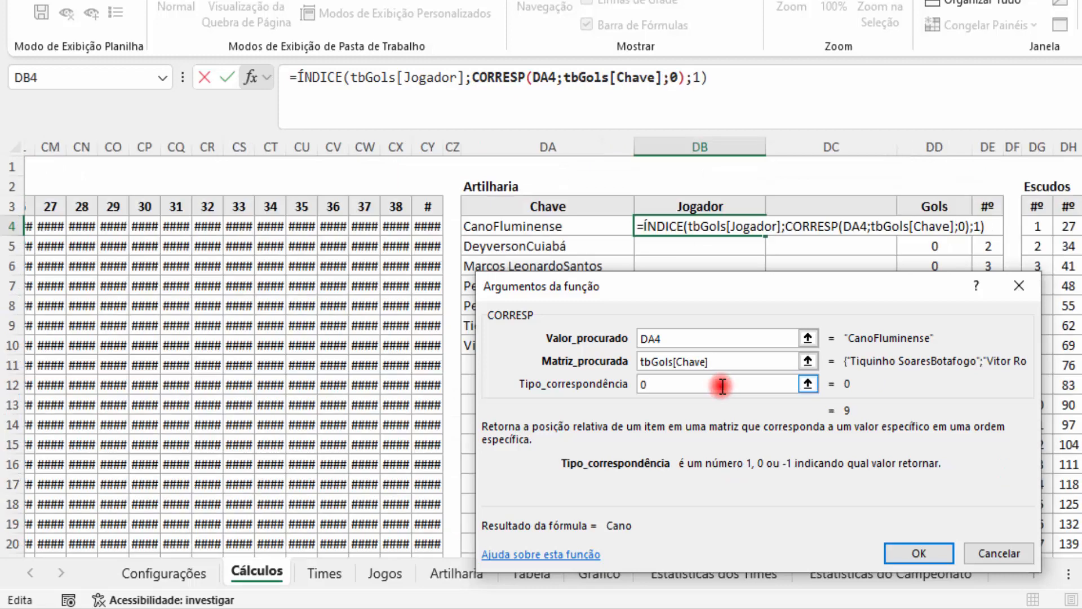
Confirm the formula in cell DB4 and fill it down the Jogador column
click(919, 553)
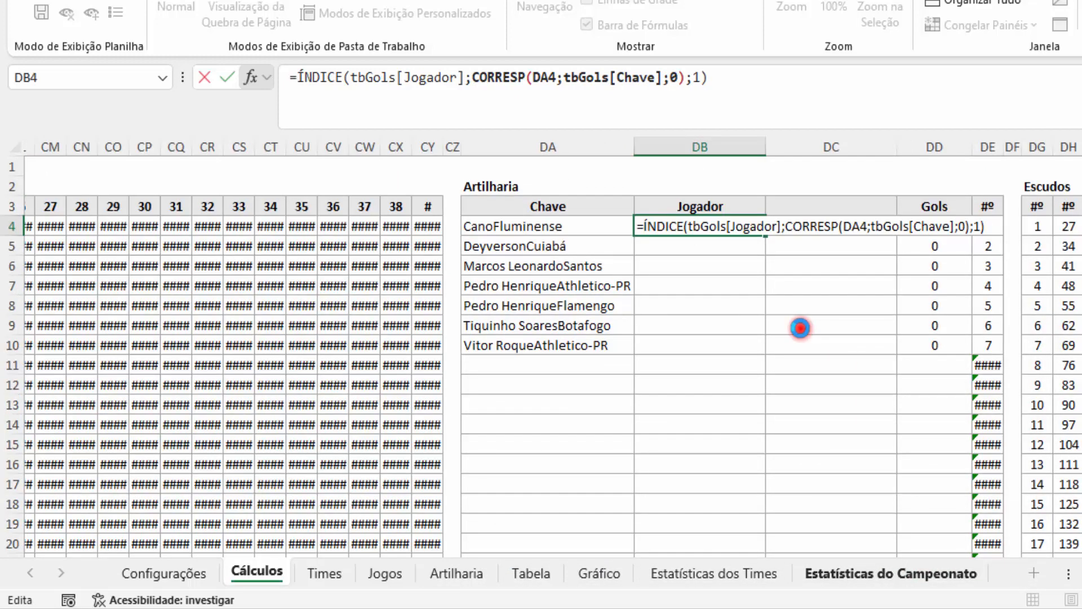
key(ctrl+Return)
double_click(767, 235)
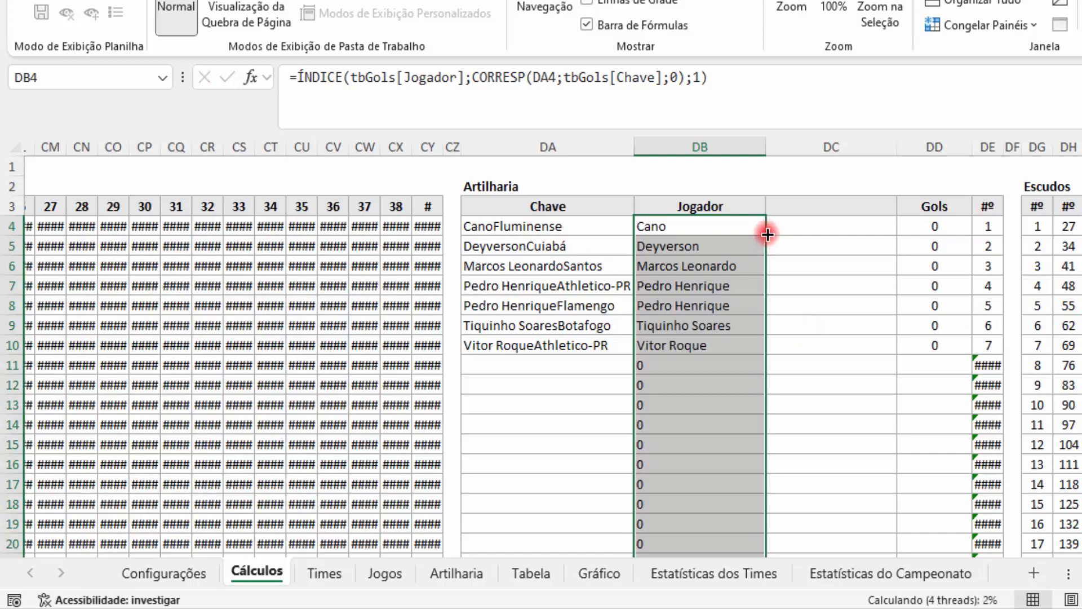
click(733, 227)
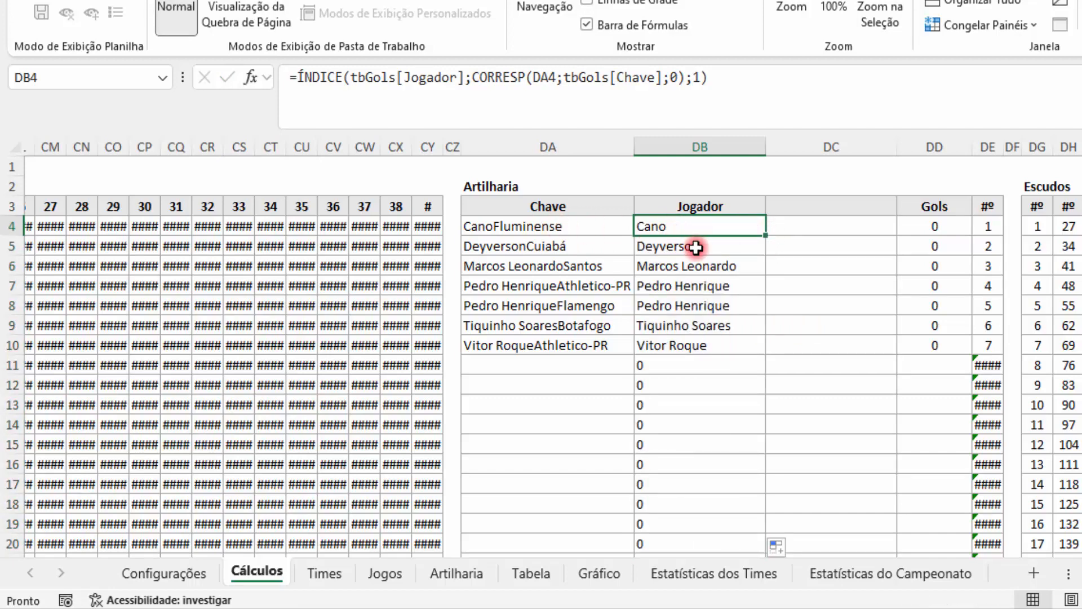
Enter the header "Time" in cell DC3 of the Artilharia block
click(801, 209)
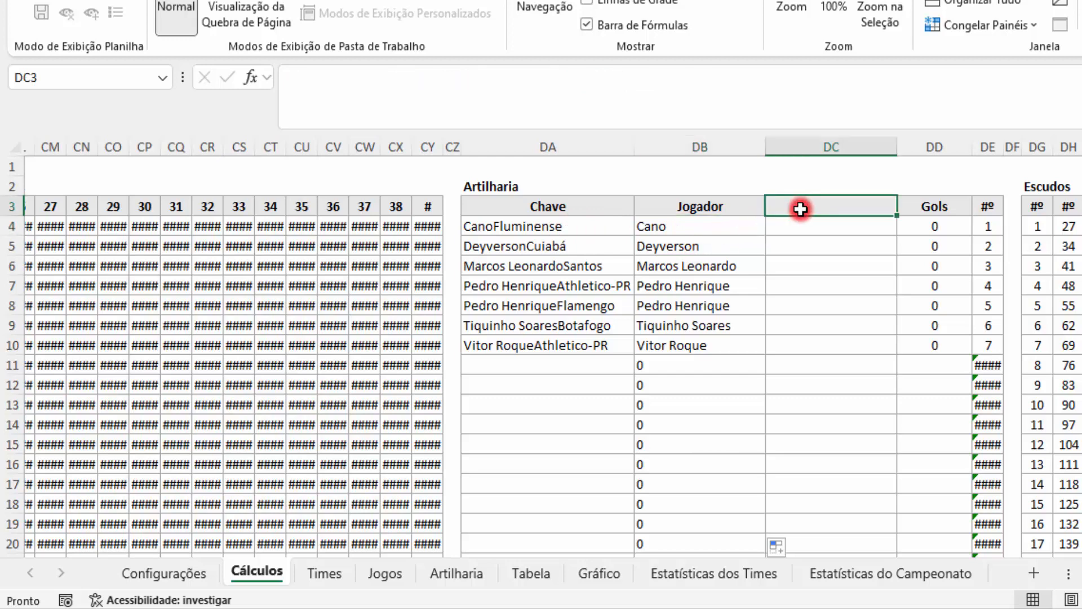
text(Time)
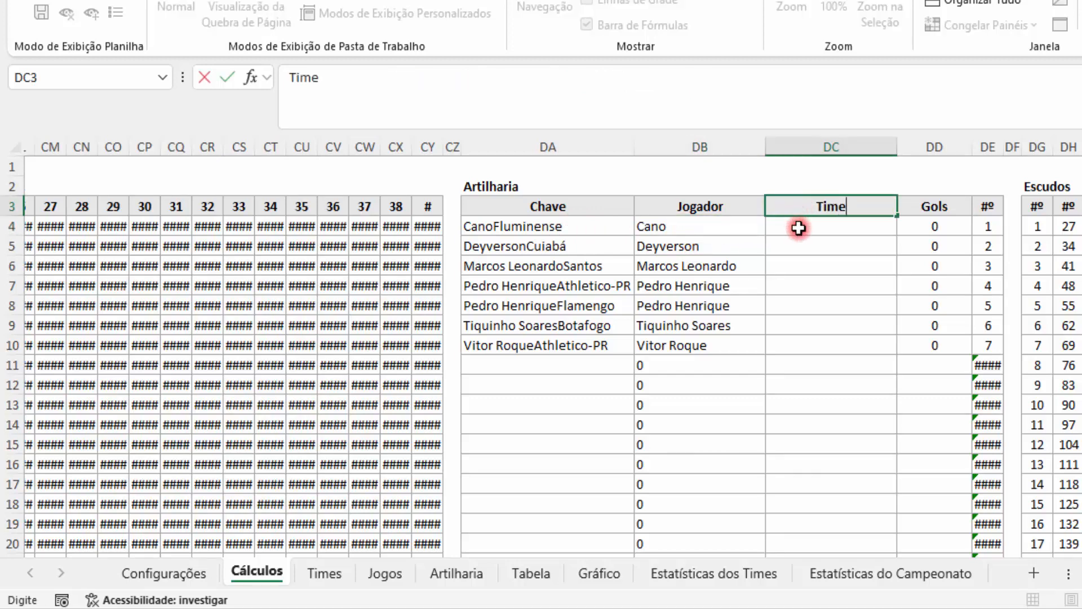
key(Return)
Copy the formula text of cell DB4 into cell DC4 with its references unchanged
click(748, 225)
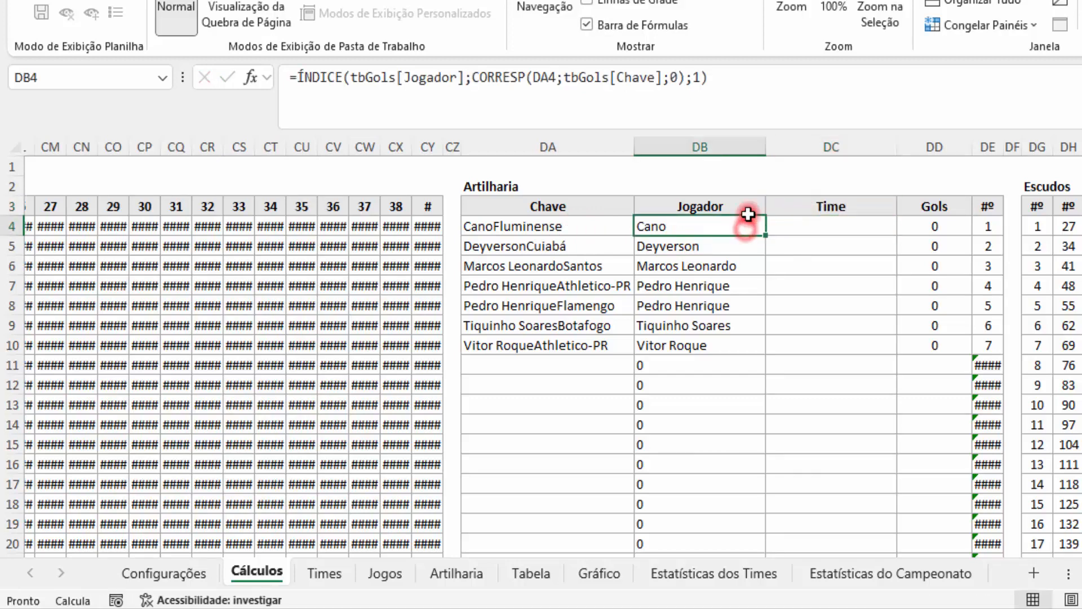
triple_click(762, 77)
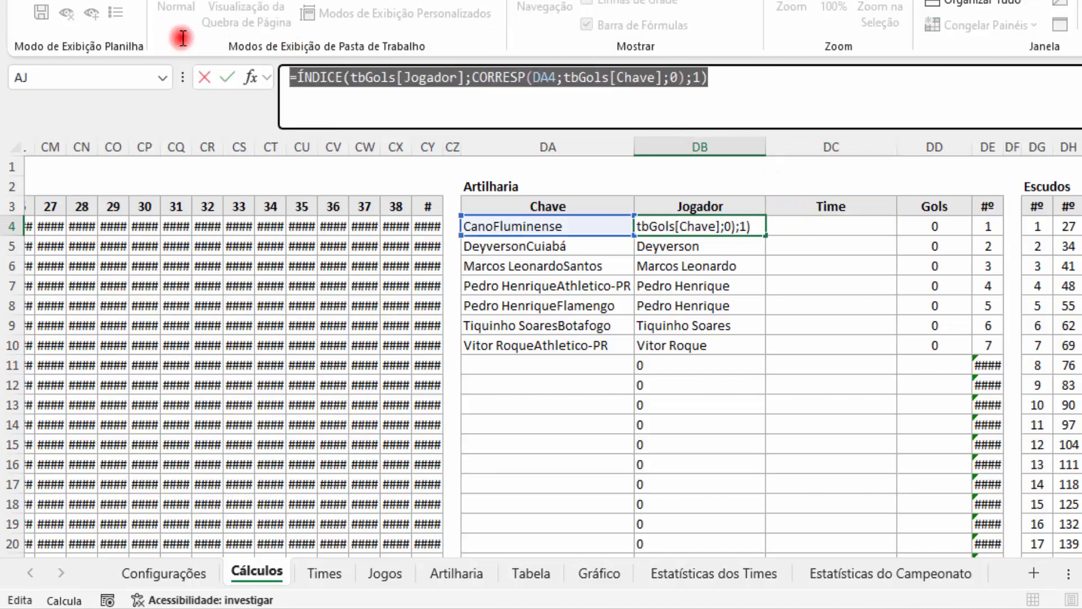
key(Escape)
click(839, 226)
click(795, 73)
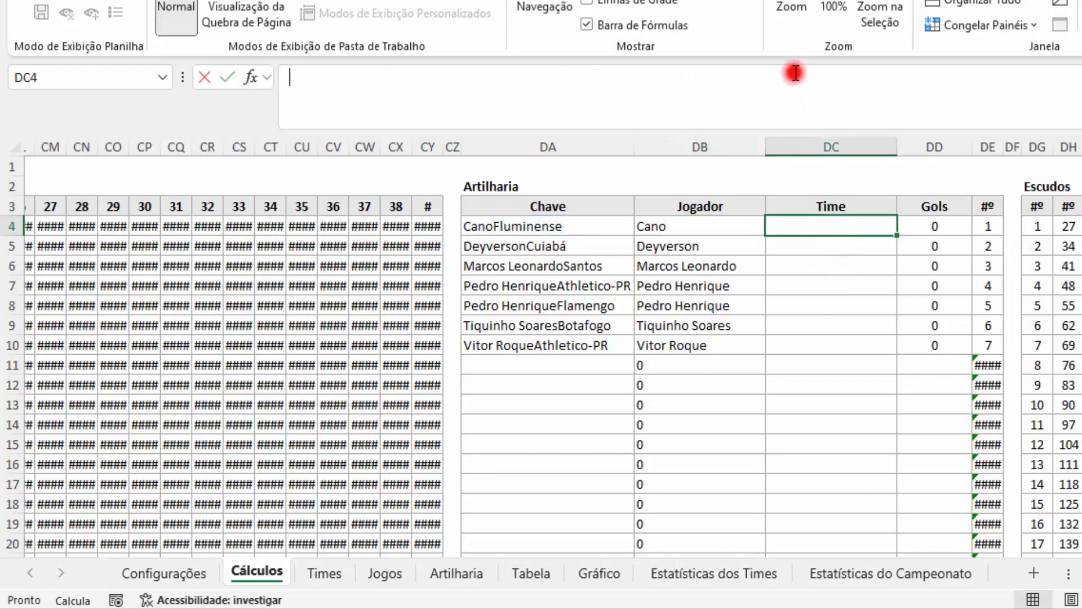
key(ctrl+v)
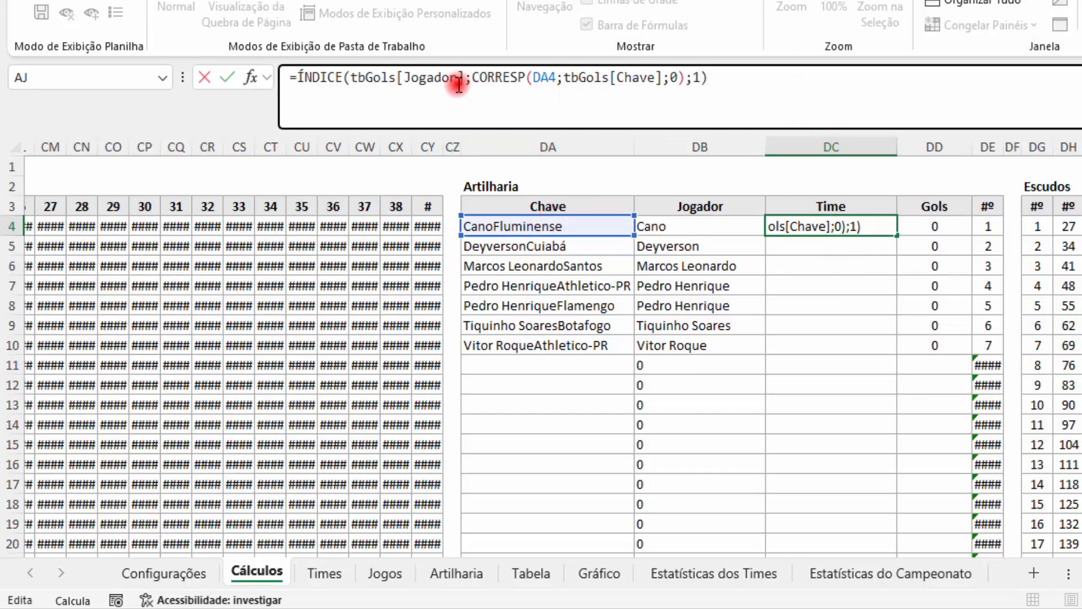
Change the ÍNDICE array in DC4's formula to tbGols[Time] and fill the formula down the Time column
drag(460, 79, 408, 82)
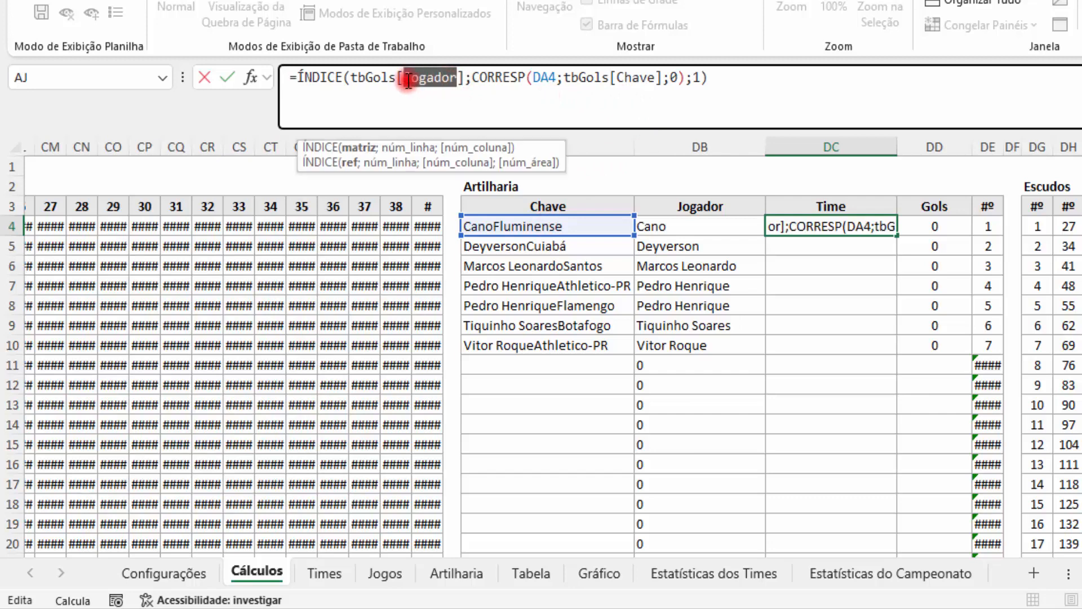
text(Time)
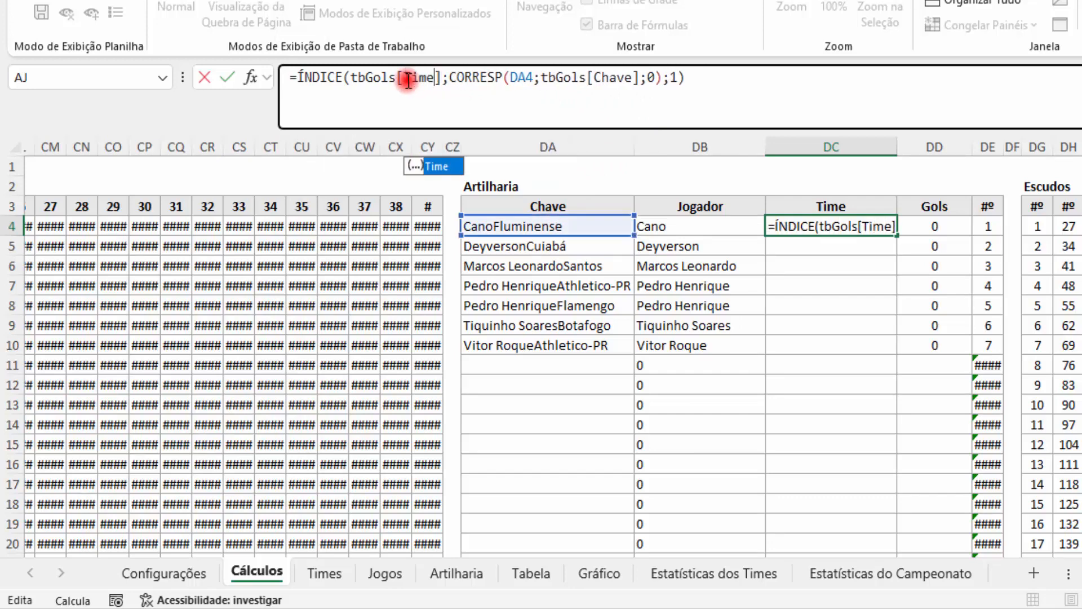
key(Return)
click(894, 226)
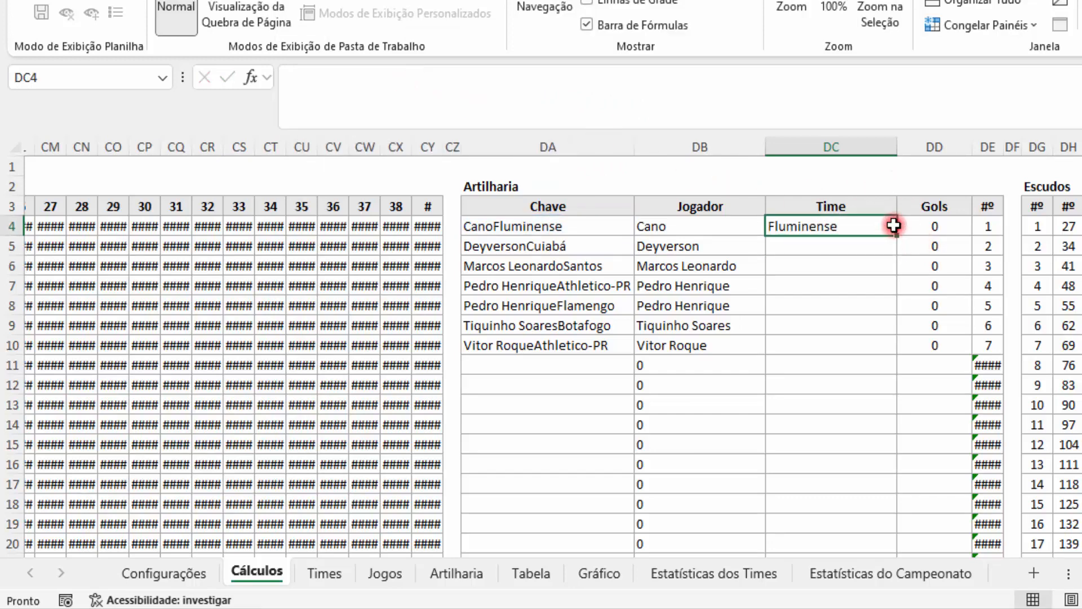
double_click(897, 236)
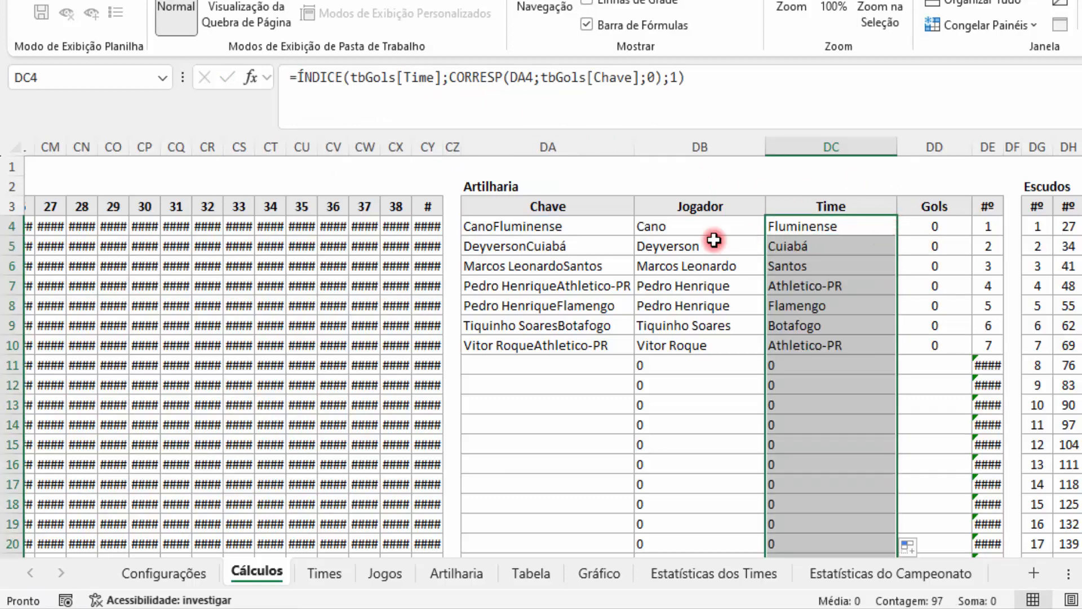
Change the SOMASE criteria range in cell DD4 to tbGols[Chave] and fill the formula down the Gols column
click(931, 231)
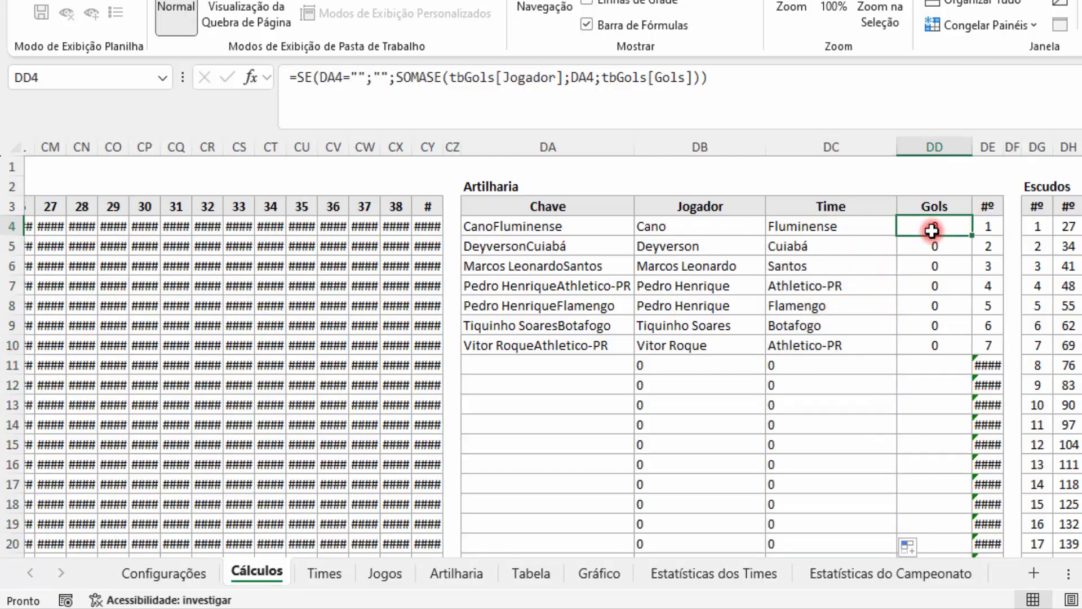
drag(502, 77, 556, 82)
text(Cha)
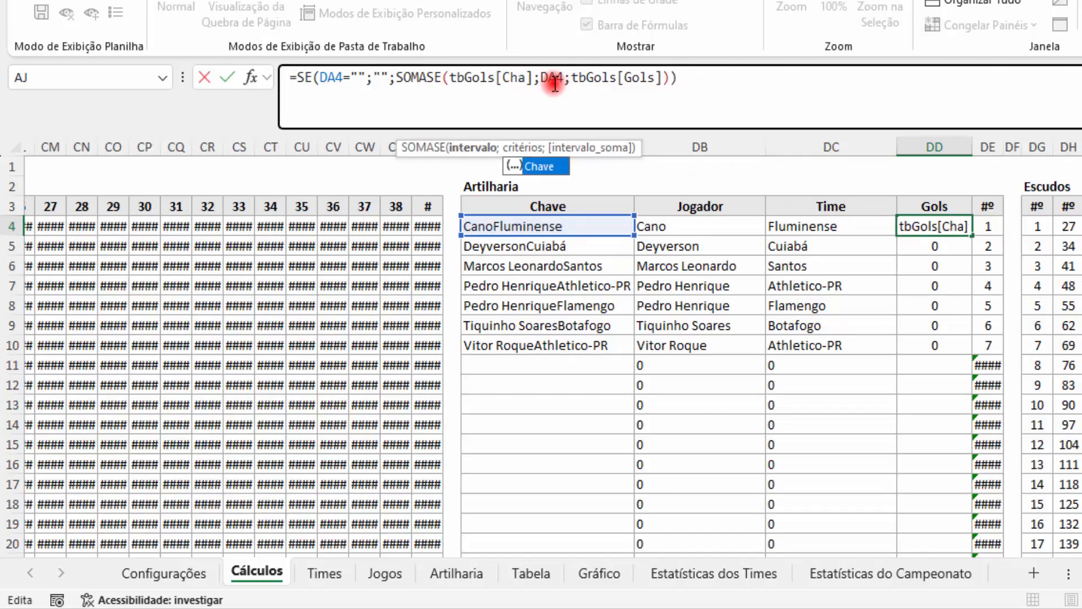
text(ve)
click(962, 226)
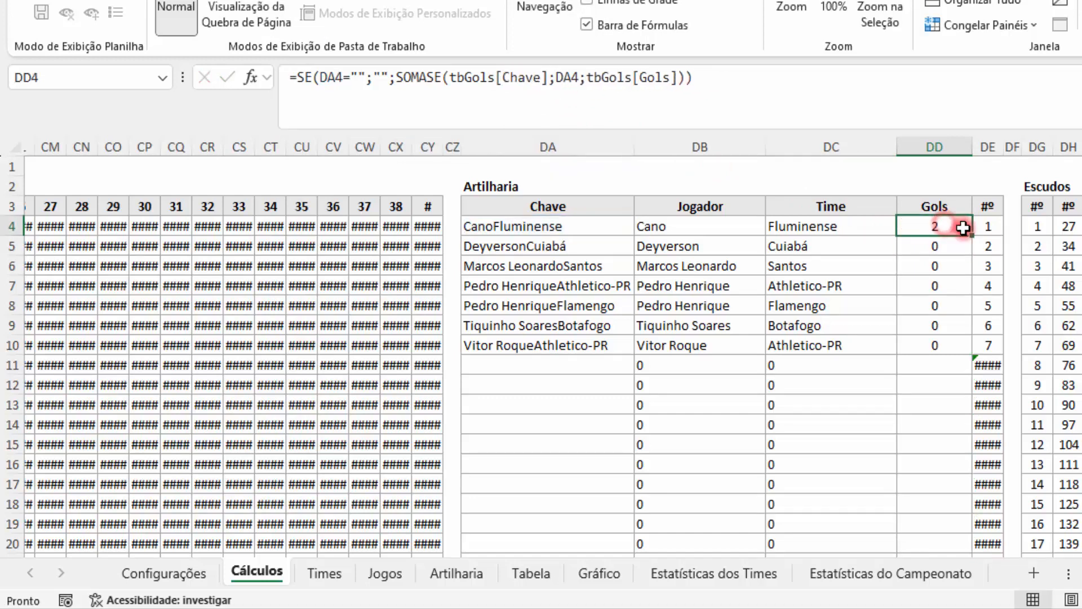
double_click(973, 236)
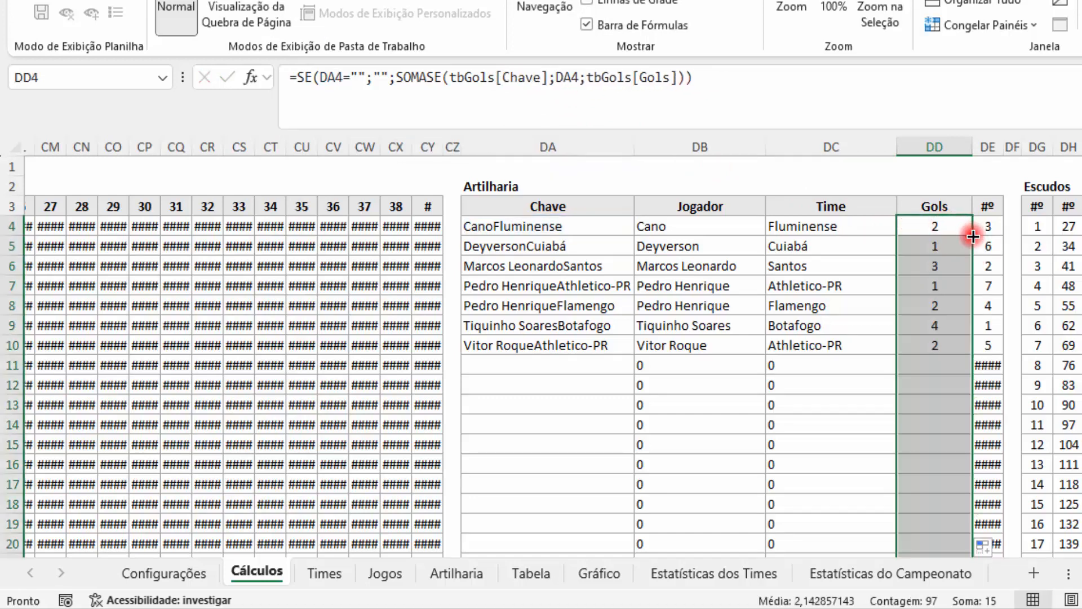
Check the rank formulas in cell DE4 of Cálculos and cell I6 of the Artilharia sheet
click(995, 227)
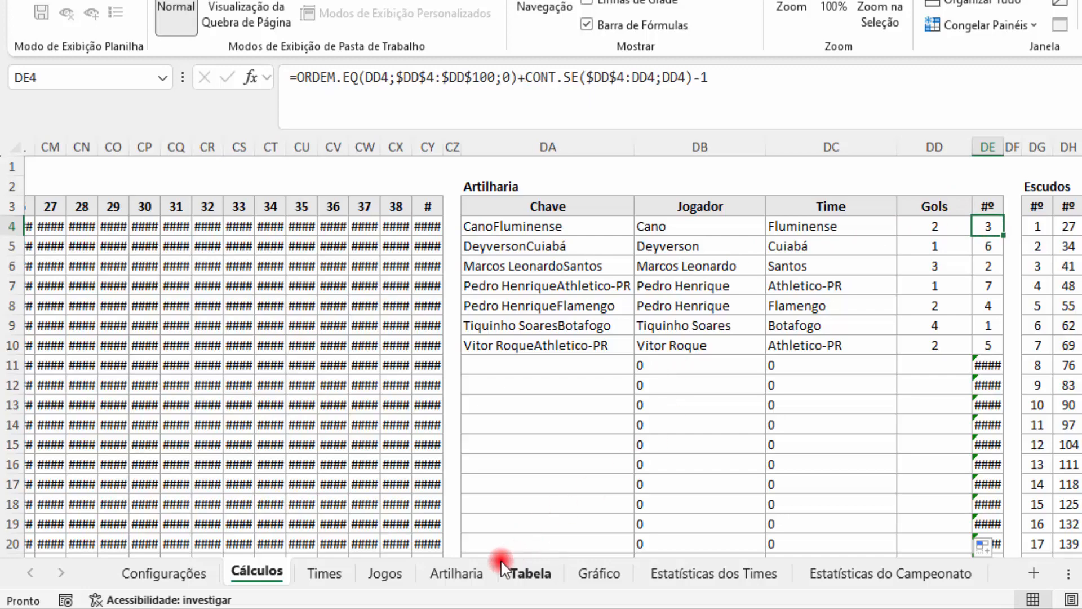
click(449, 584)
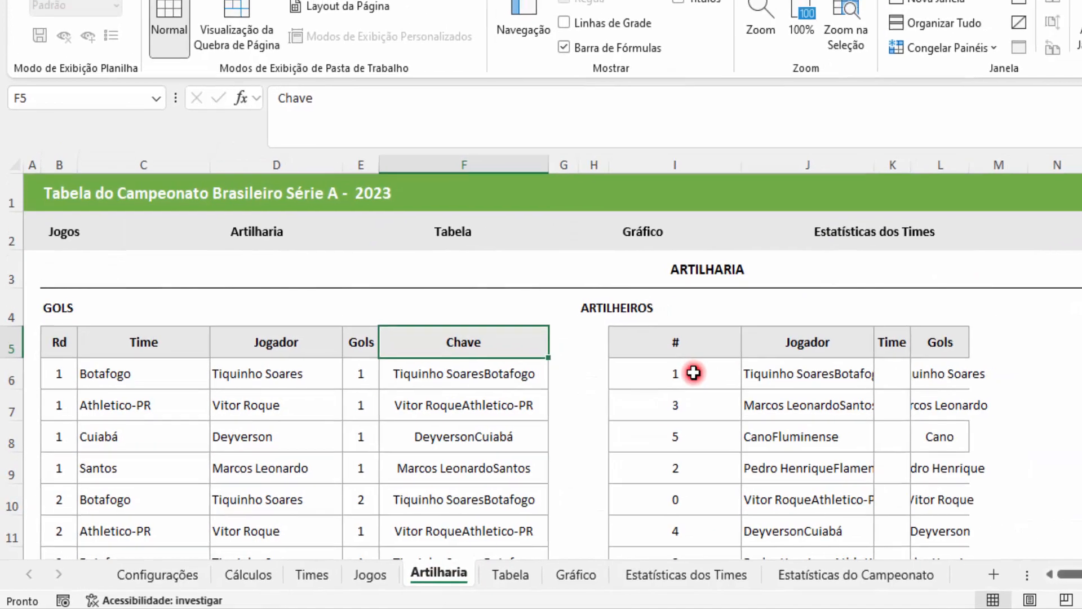
click(722, 364)
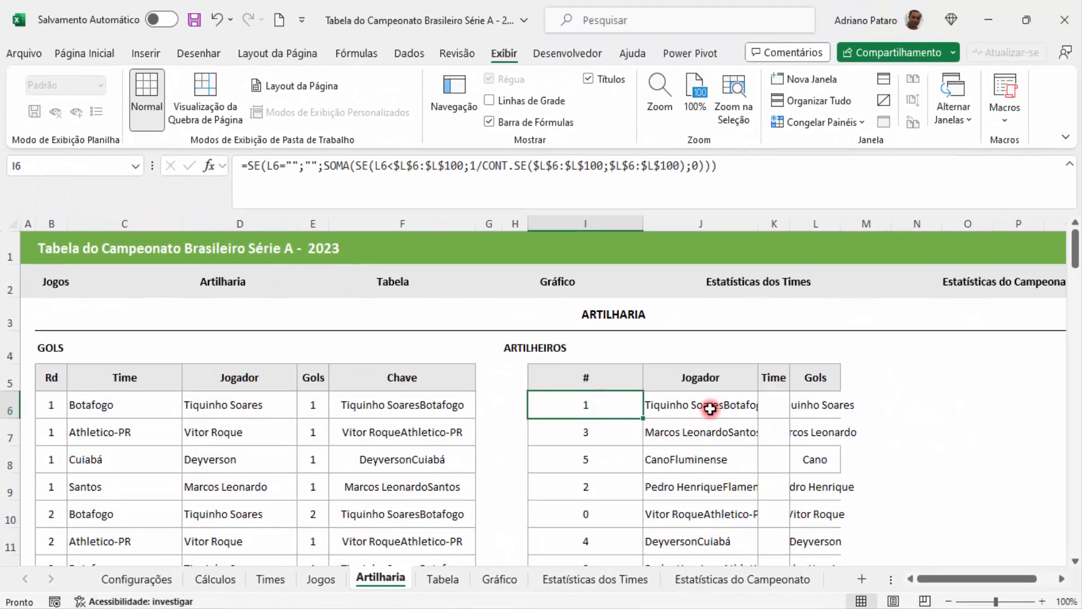
Examine the SEERRO and ÍNDICE arguments of the Jogador formula in cell J6 of the ARTILHEIROS table
click(712, 407)
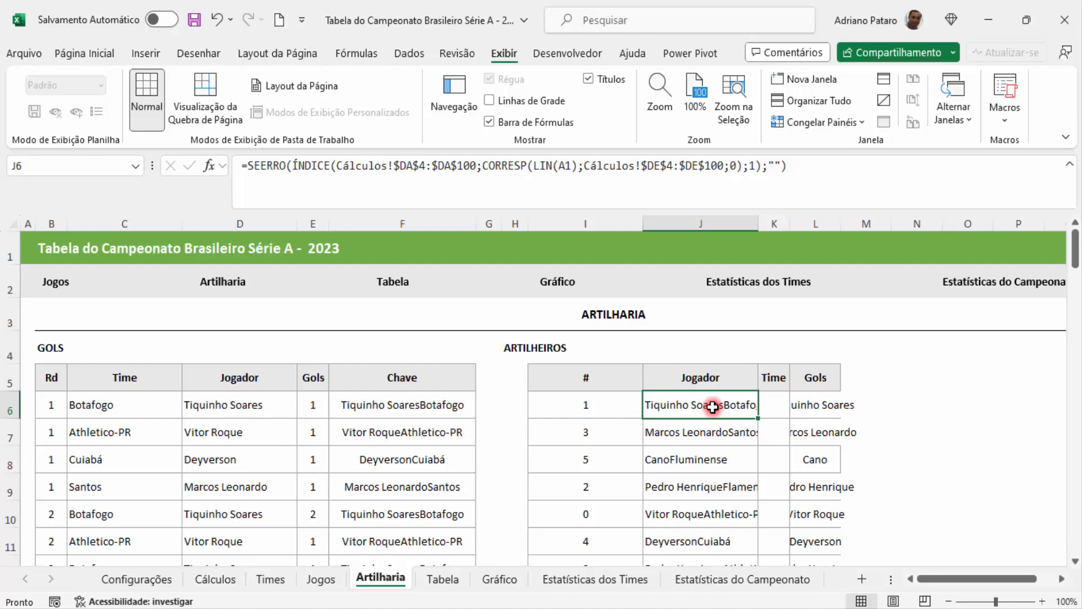
click(207, 165)
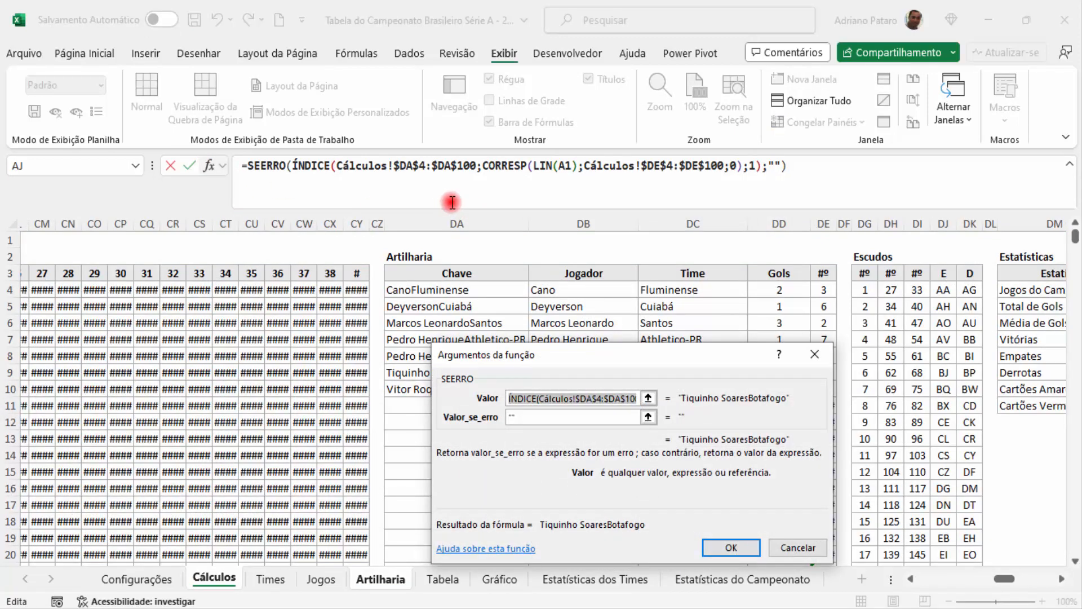
click(323, 165)
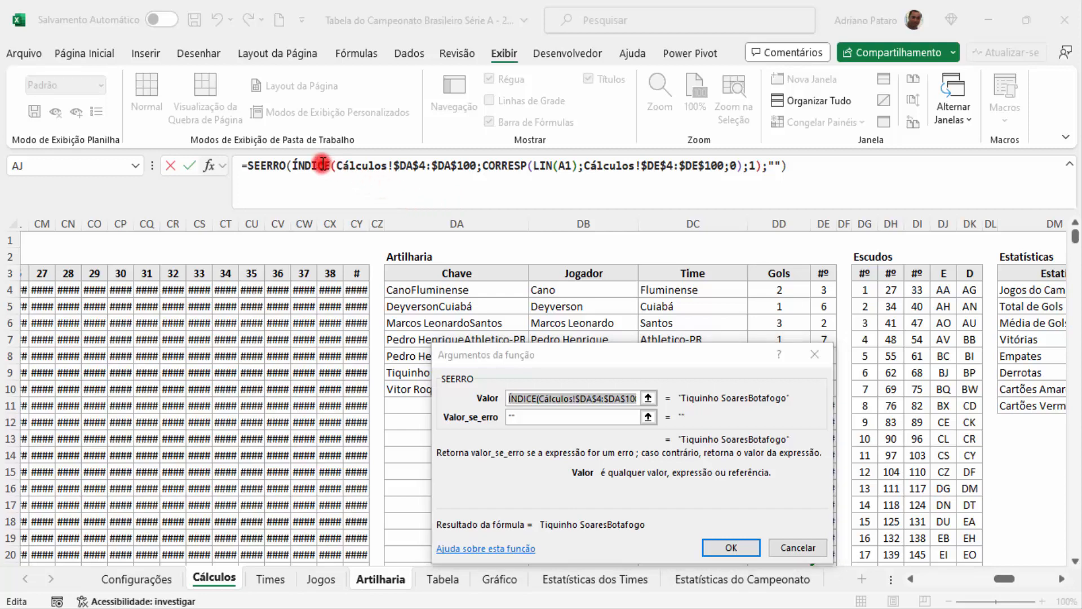
click(674, 498)
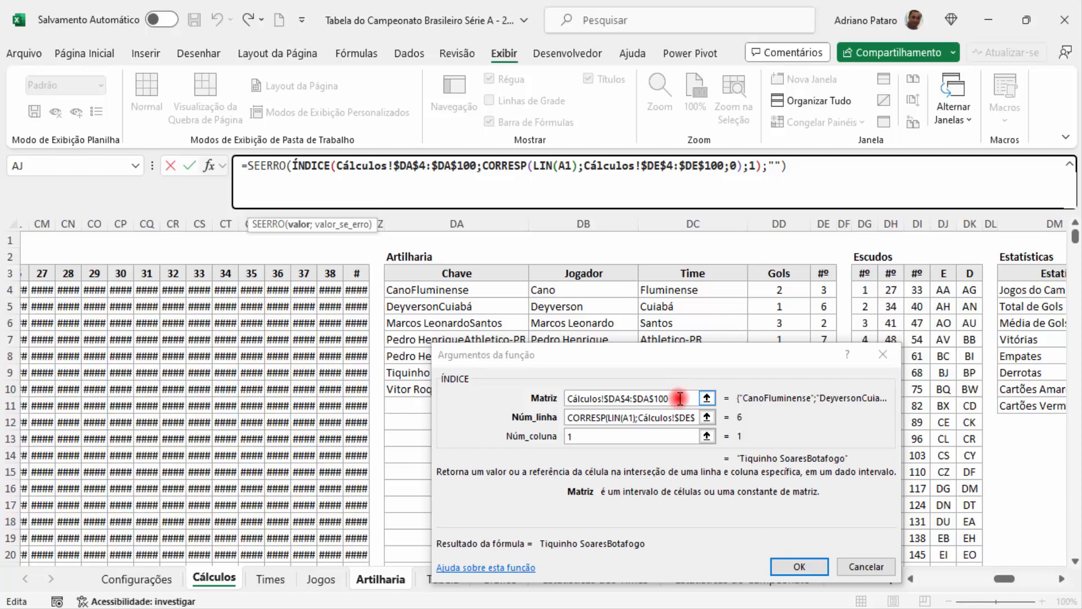
key(Return)
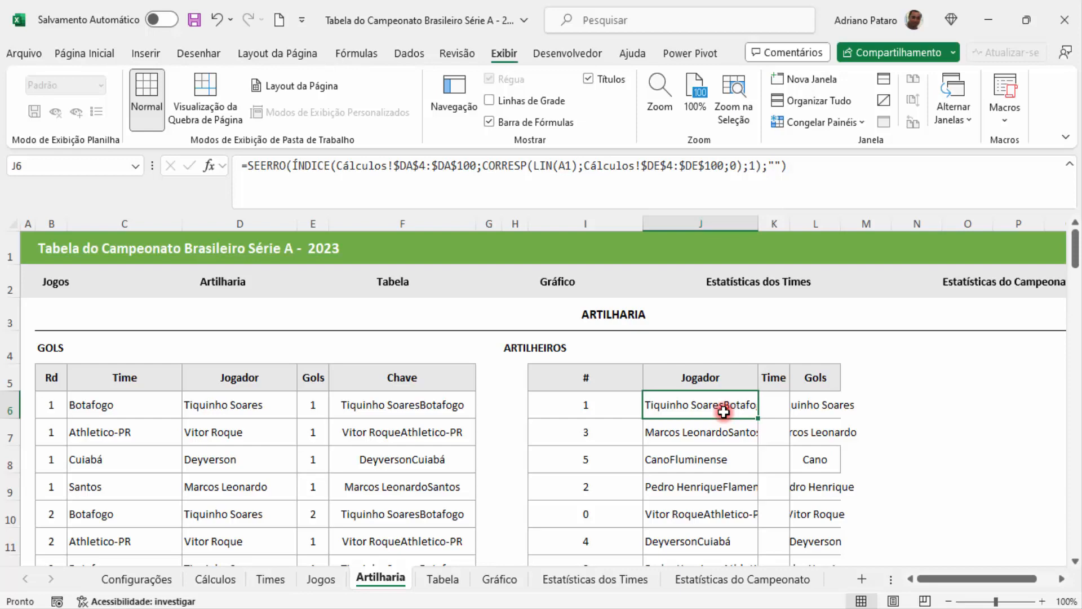
Change the ÍNDICE array in the Jogador formula of cell J6 to Cálculos!$DB$4:$DB$100
click(210, 164)
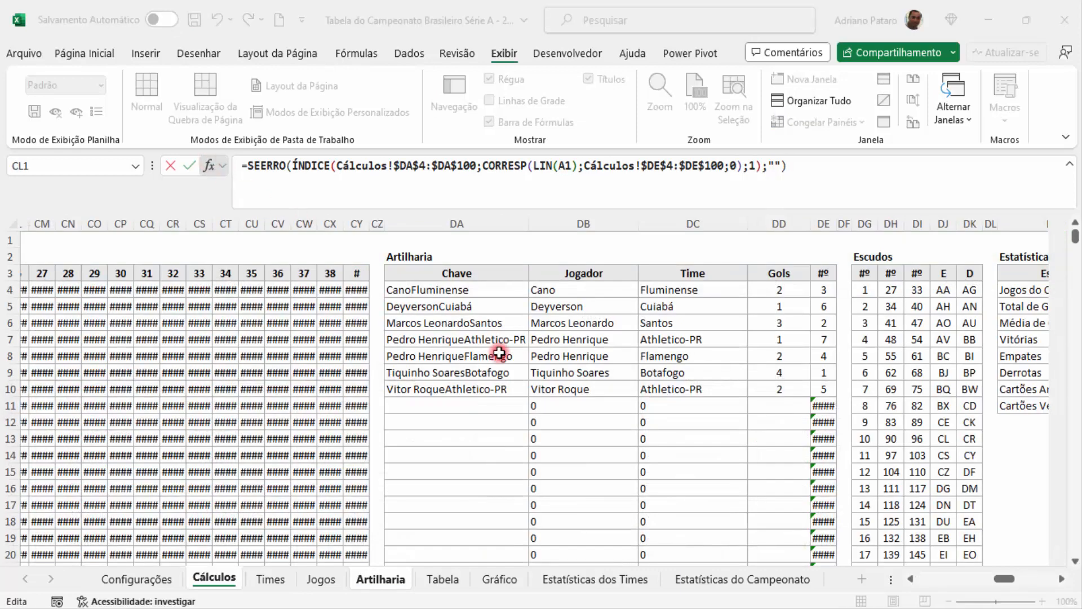
click(313, 165)
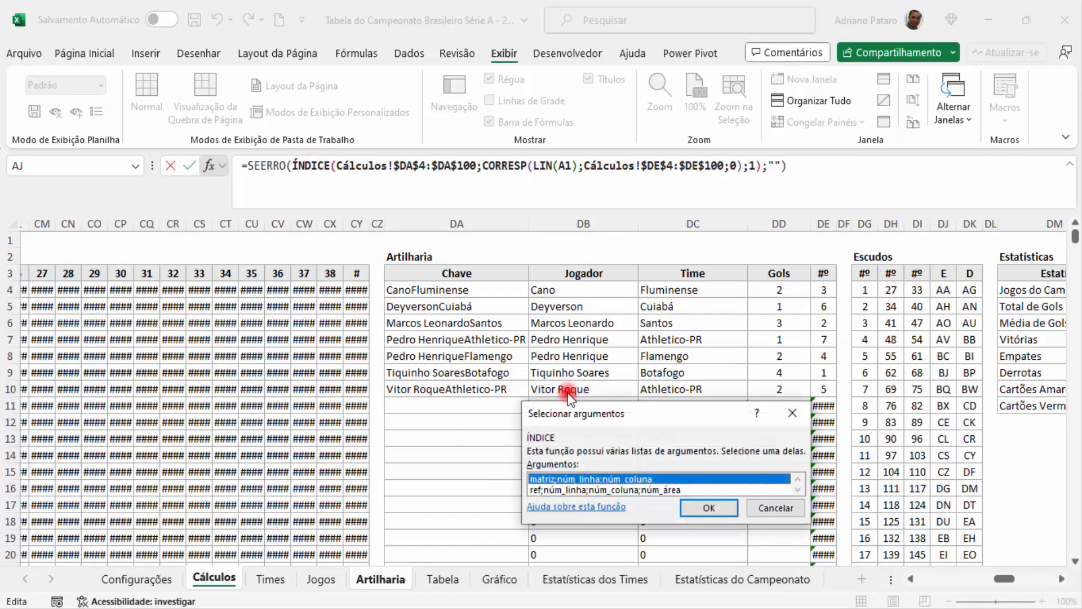
click(709, 509)
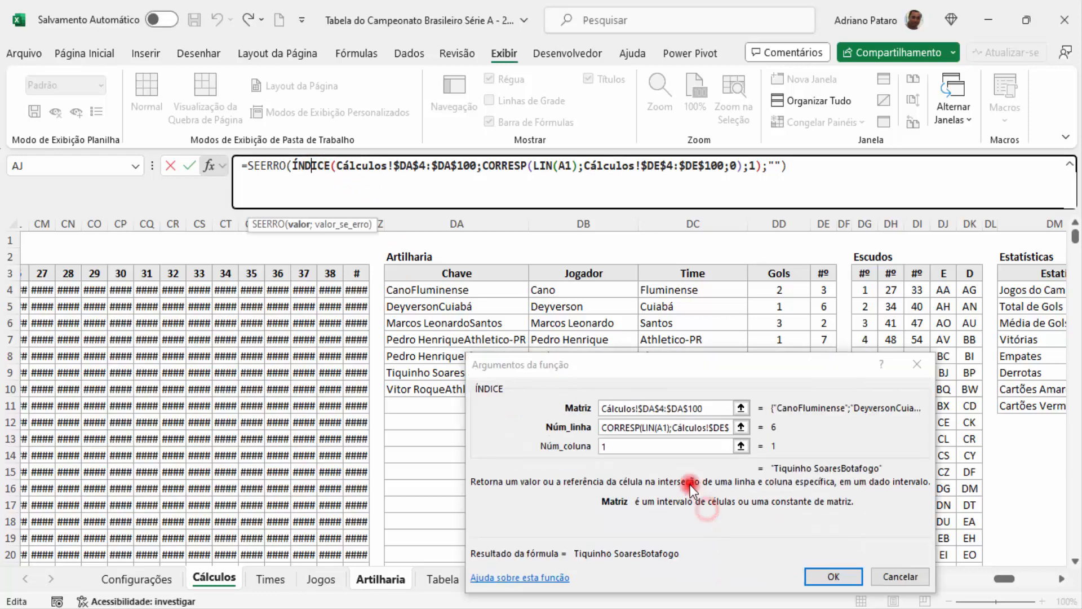
click(705, 408)
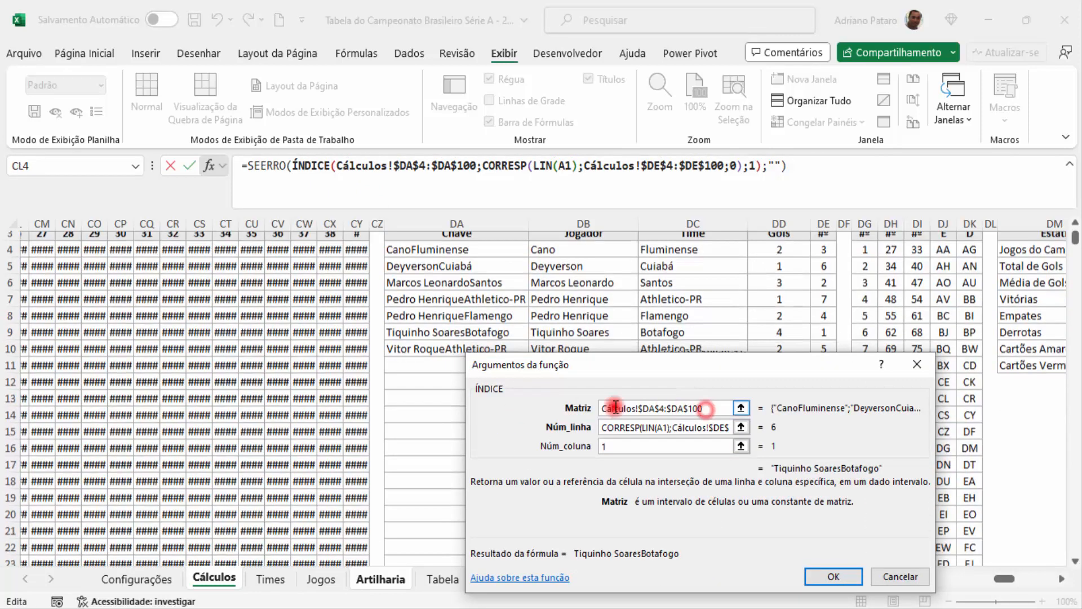
double_click(663, 414)
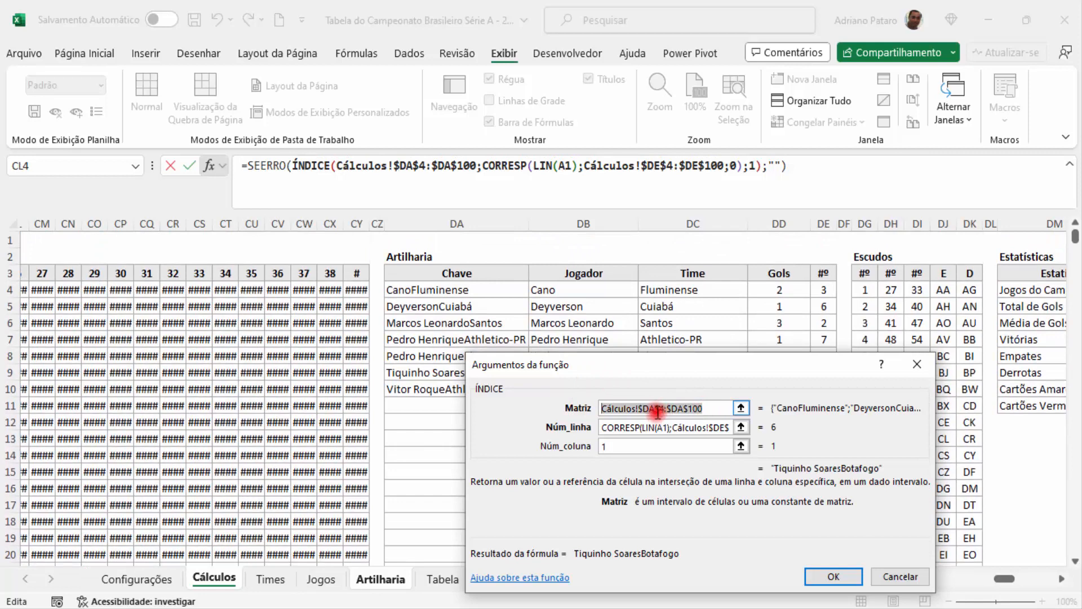
click(657, 409)
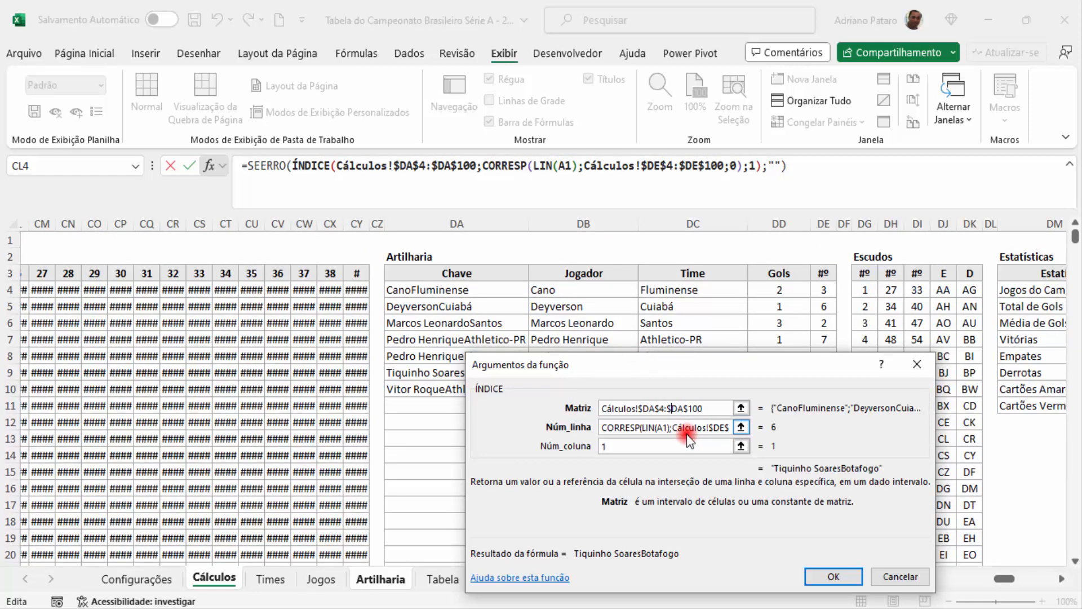
key(BackSpace)
text(B)
key(Right)
key(Right)
key(Right)
key(Right)
key(Right)
key(Right)
key(BackSpace)
text(B)
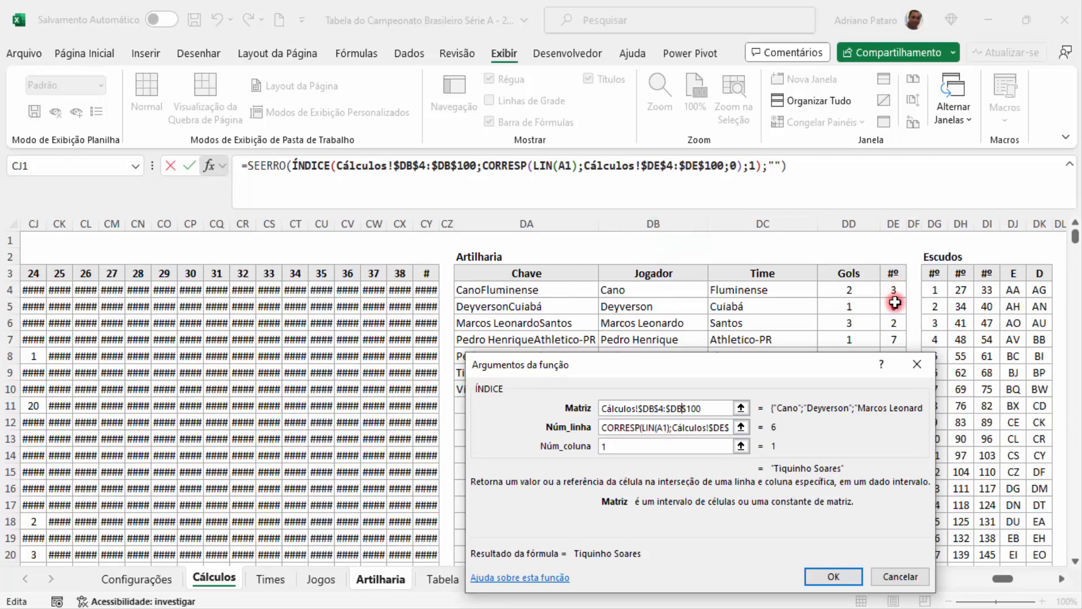
click(840, 578)
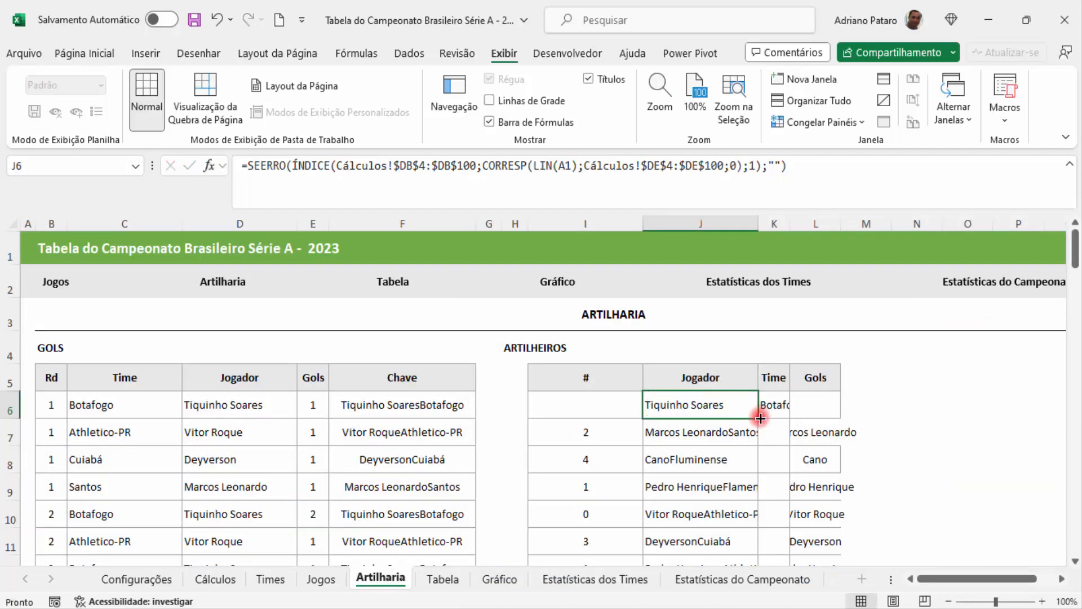
Fill J6's formula down the Jogador column of the ARTILHEIROS table
double_click(761, 418)
scroll(759, 423, down, 3)
scroll(759, 422, up, 2)
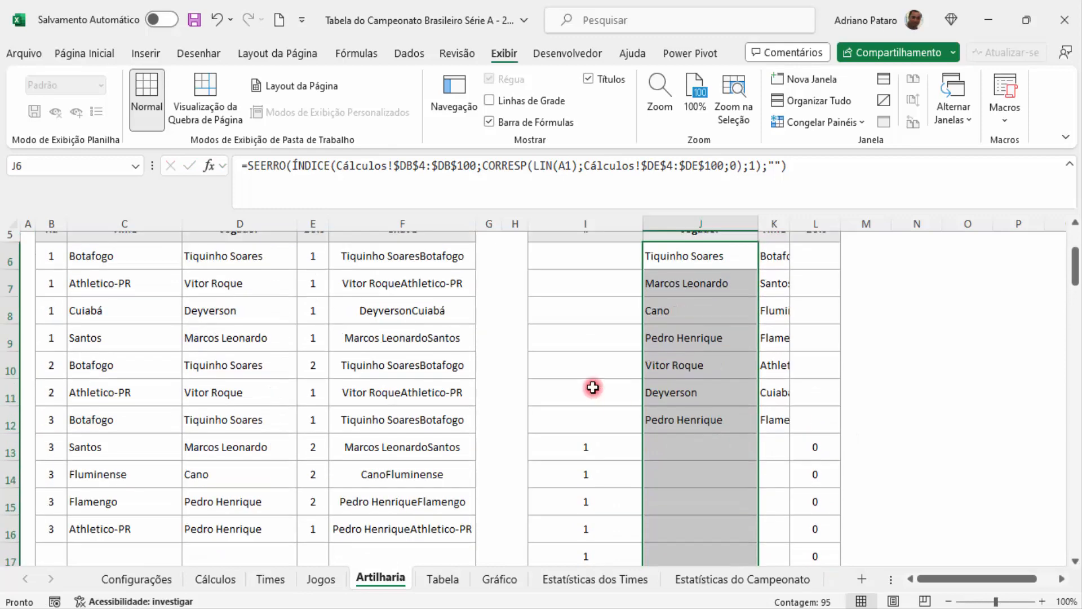
scroll(713, 455, up, 1)
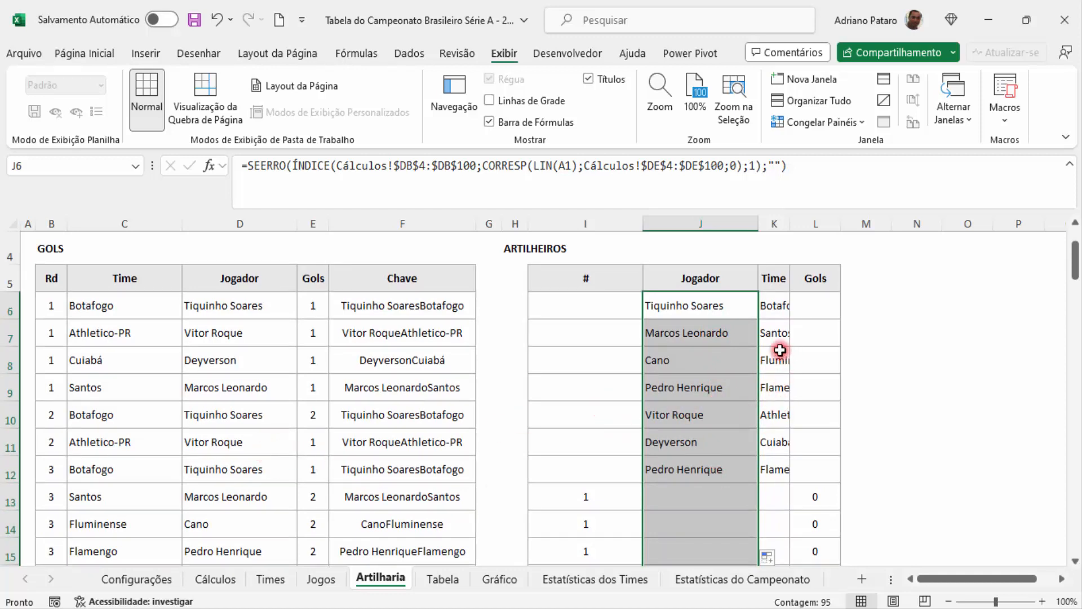
Copy J6's formula into cell K6 in place of the existing one, changing its ÍNDICE array to Cálculos!$DC$4:$DC$100
click(712, 316)
drag(823, 166, 155, 82)
key(ctrl+c)
key(Escape)
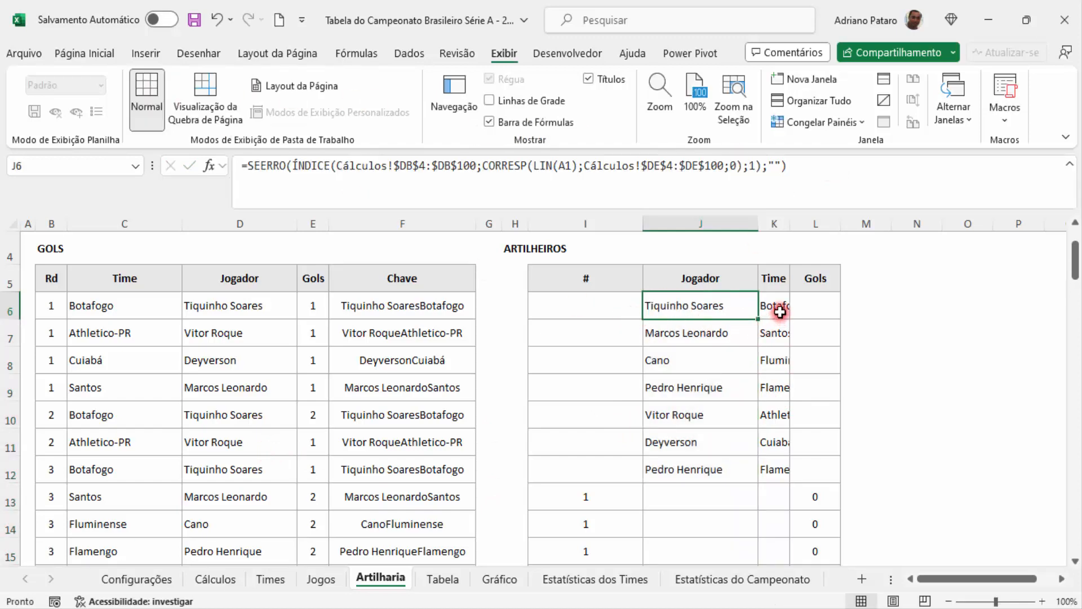
click(778, 310)
click(747, 171)
key(ctrl+a)
key(ctrl+v)
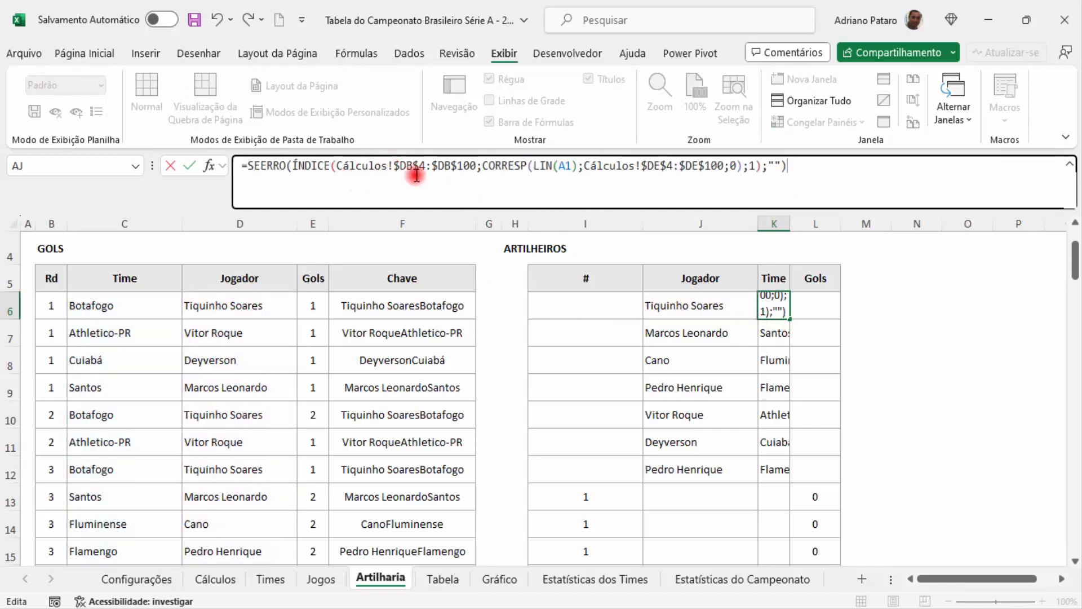
drag(407, 167, 412, 166)
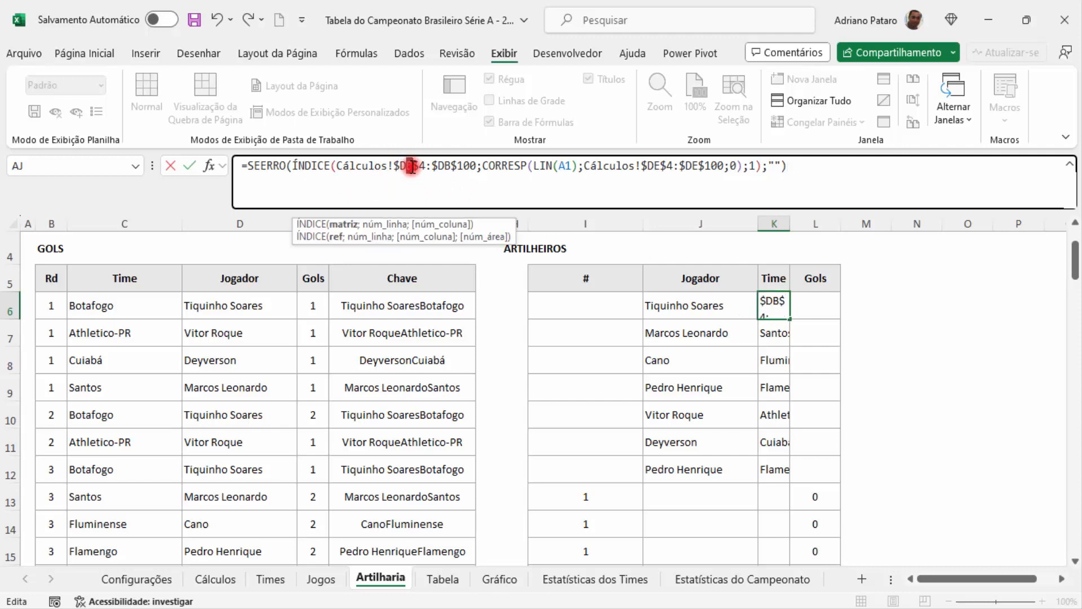
text(C)
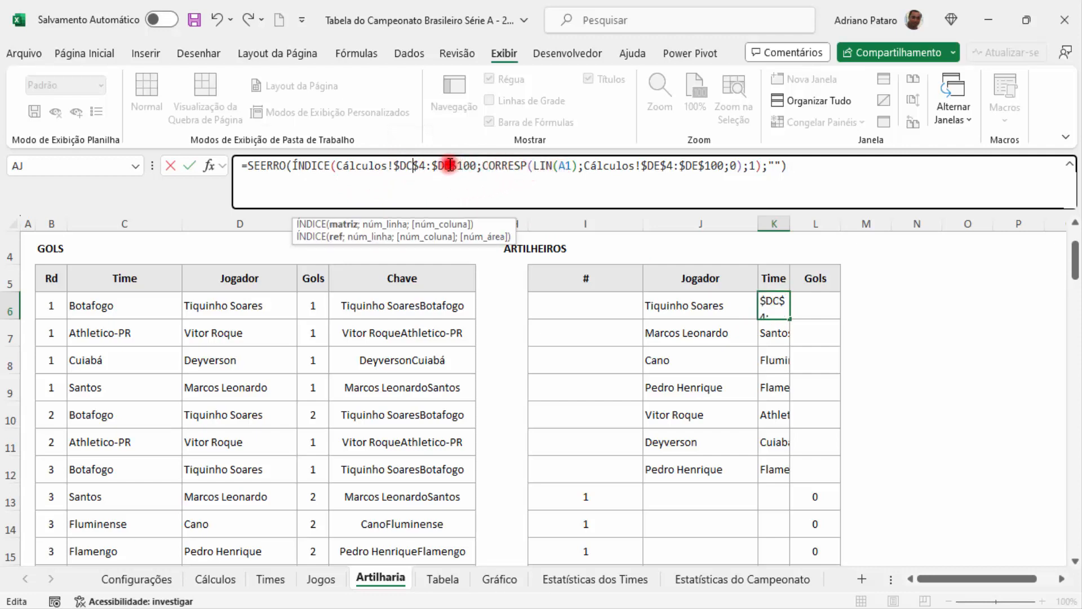
drag(445, 166, 452, 166)
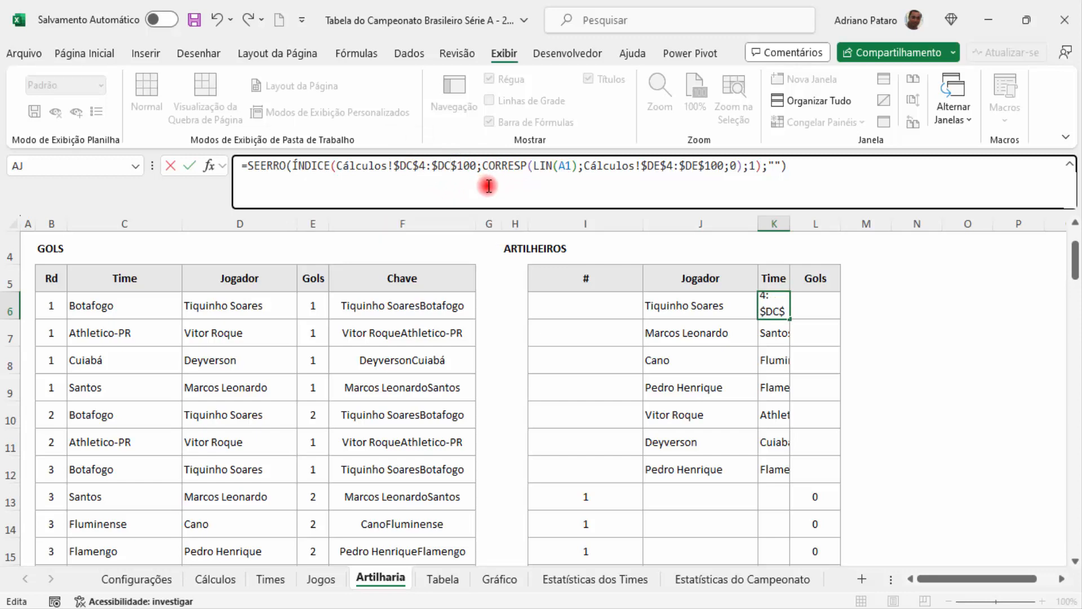
key(Return)
Widen the Time column of the ARTILHEIROS table and fill K6's formula down it
drag(792, 221, 847, 228)
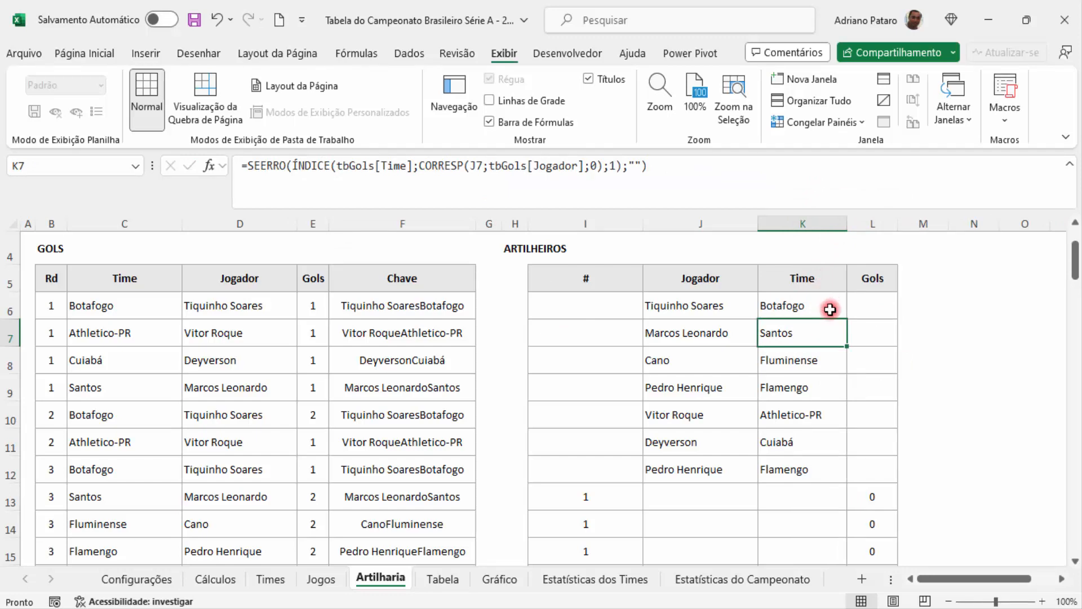
click(829, 305)
double_click(847, 319)
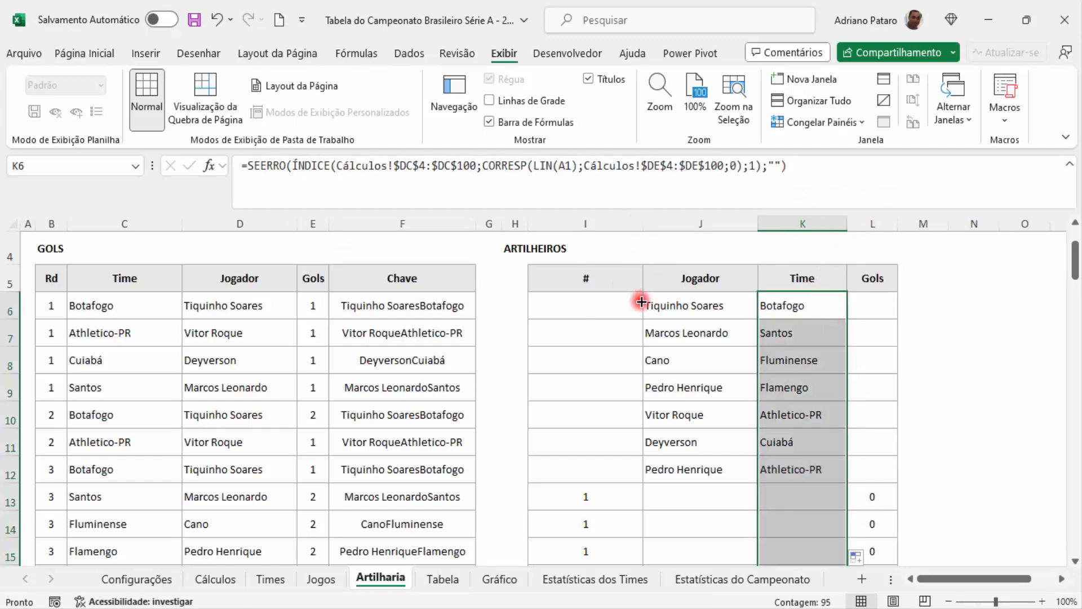
Compare the same-named players' teams in the ARTILHEIROS and GOLS tables, and narrow the # column
drag(678, 389, 799, 393)
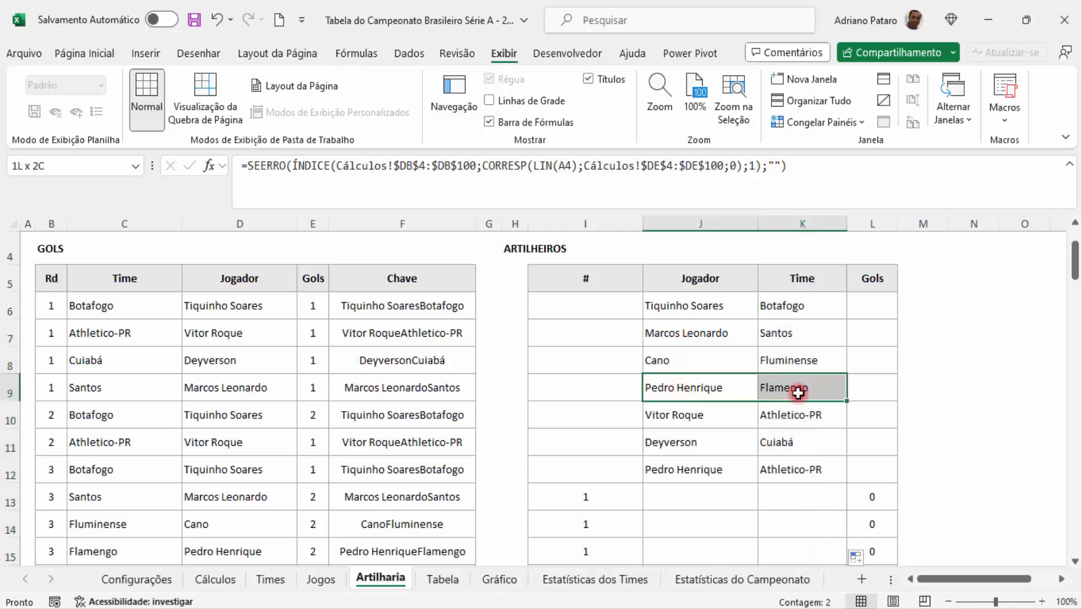
scroll(150, 509, down, 1)
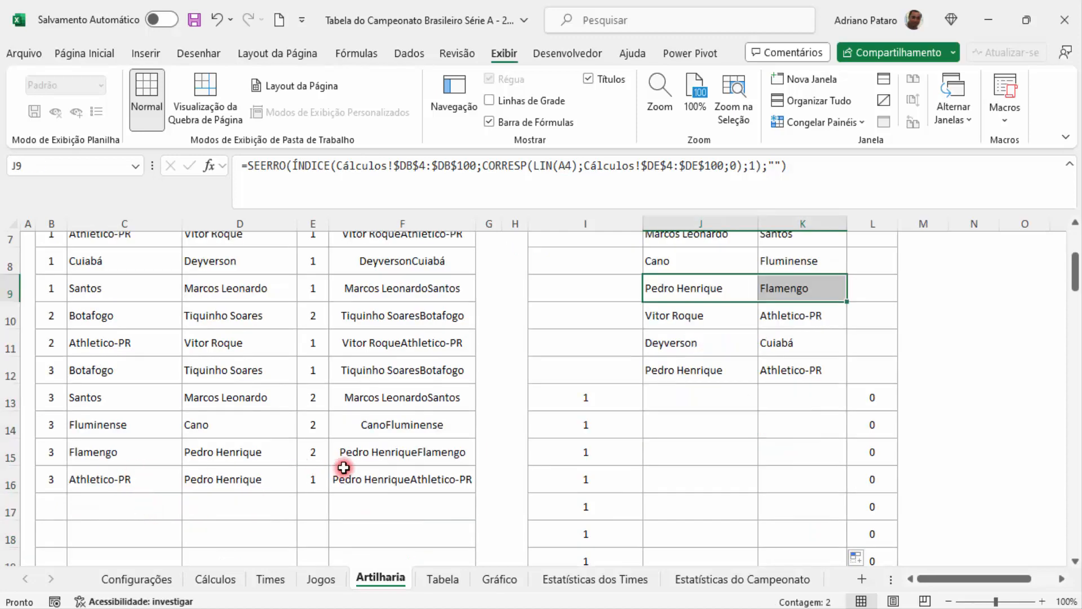
scroll(753, 500, up, 1)
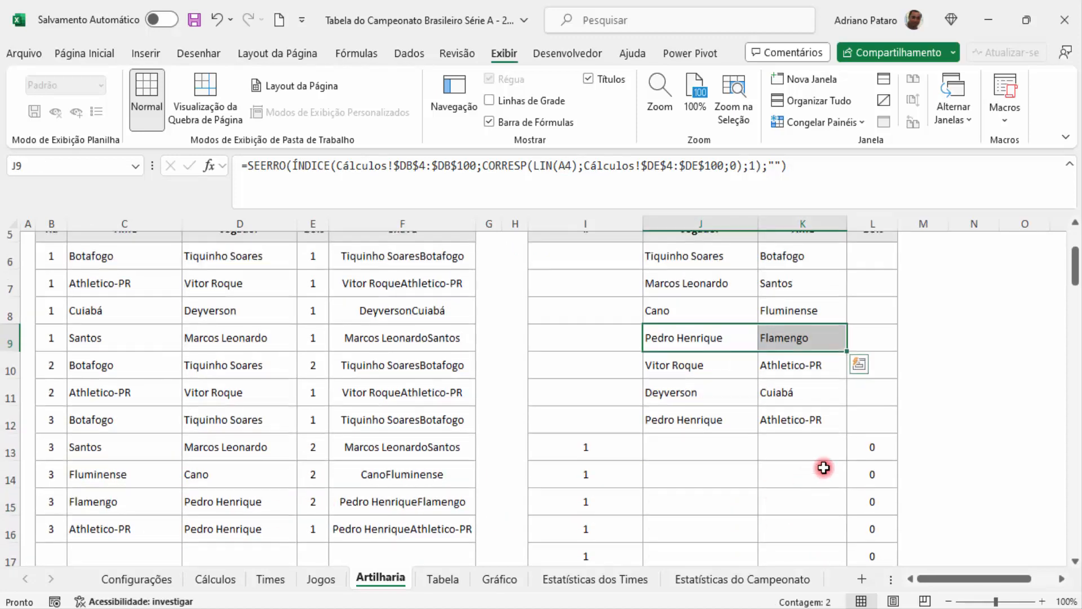
scroll(833, 440, up, 2)
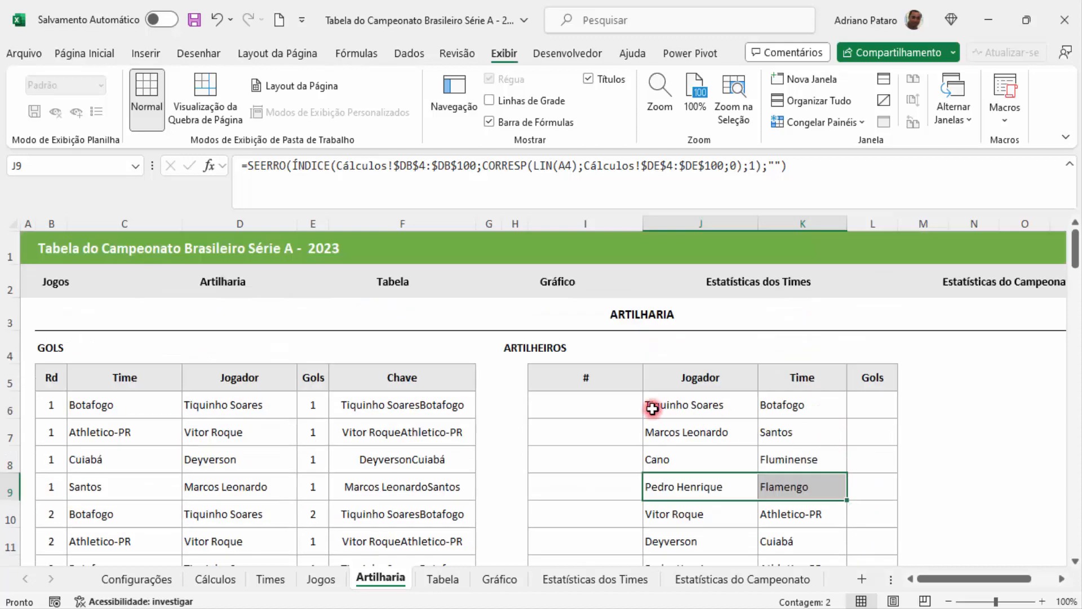
scroll(647, 408, down, 1)
drag(641, 221, 571, 232)
Replace the PROCV formula in cell L6 with the copied Jogador formula, changing its ÍNDICE array to Cálculos!$DD$4:$DD$100
click(744, 309)
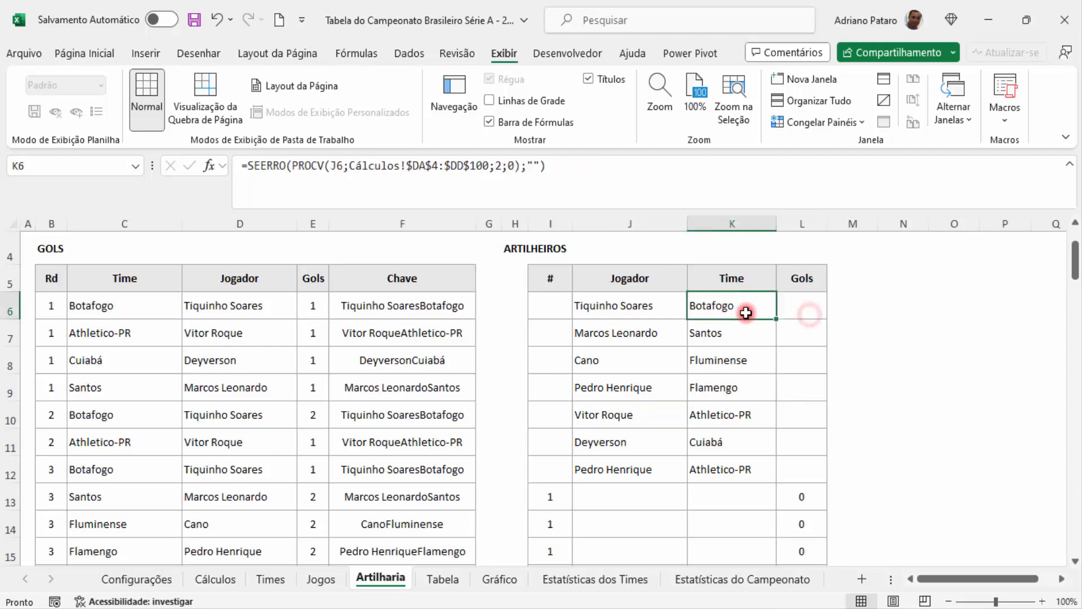
click(812, 312)
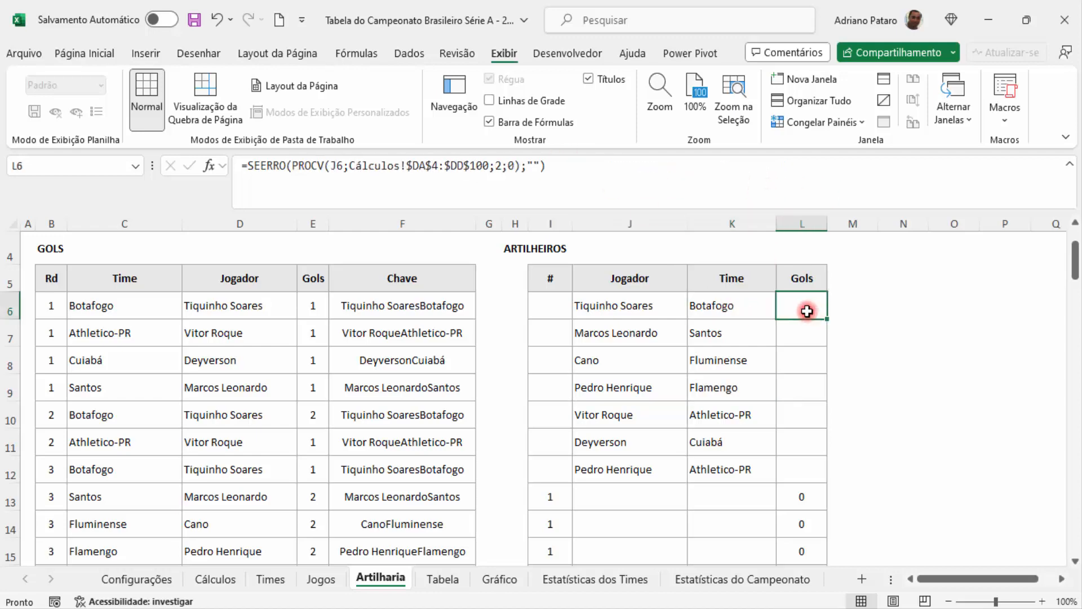
click(212, 581)
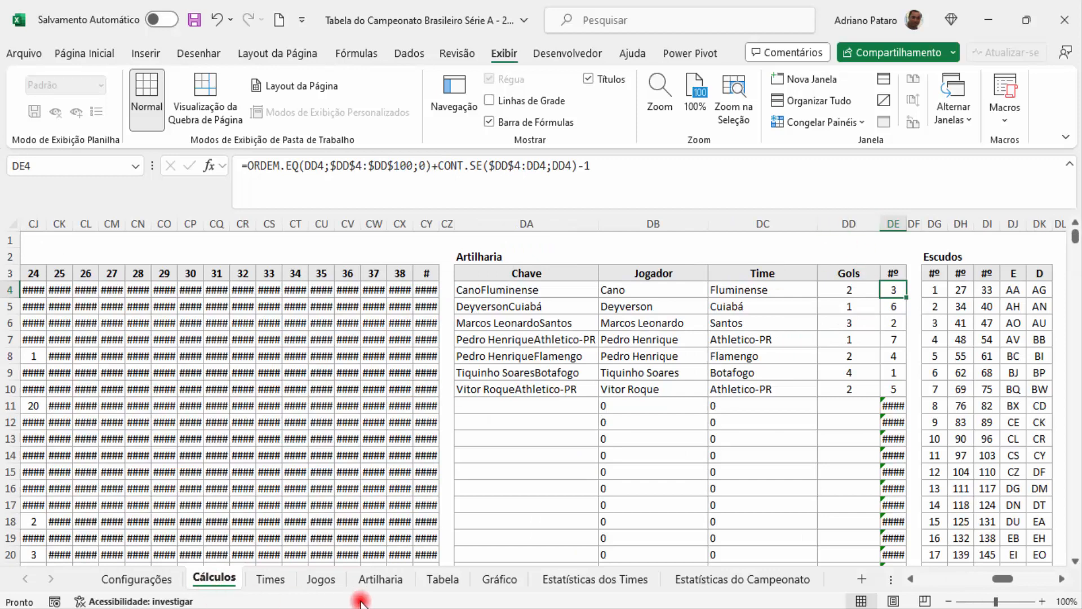
click(379, 579)
drag(607, 166, 147, 164)
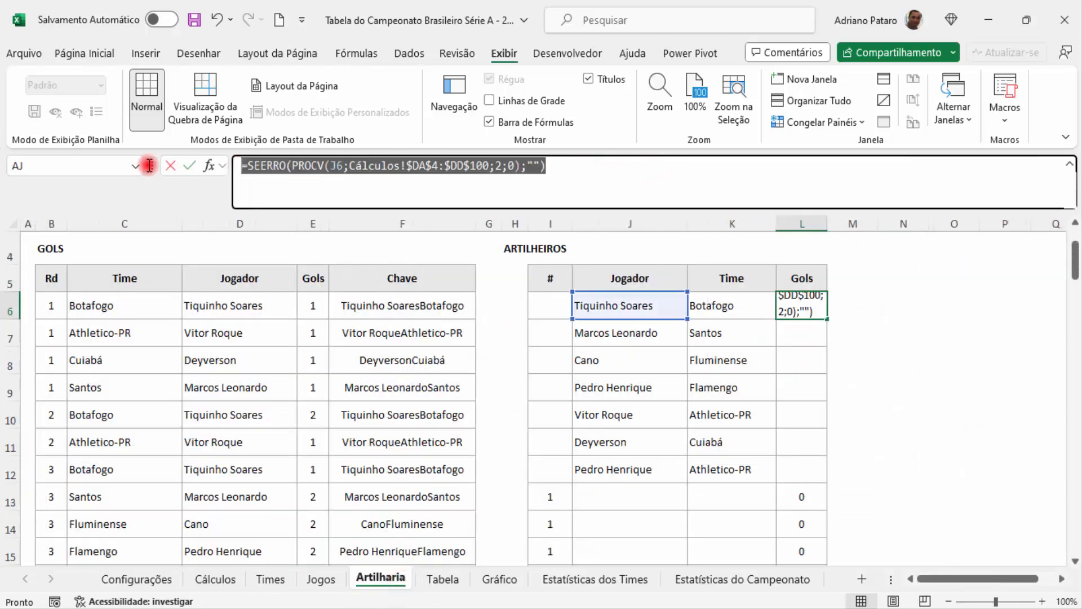
key(ctrl+v)
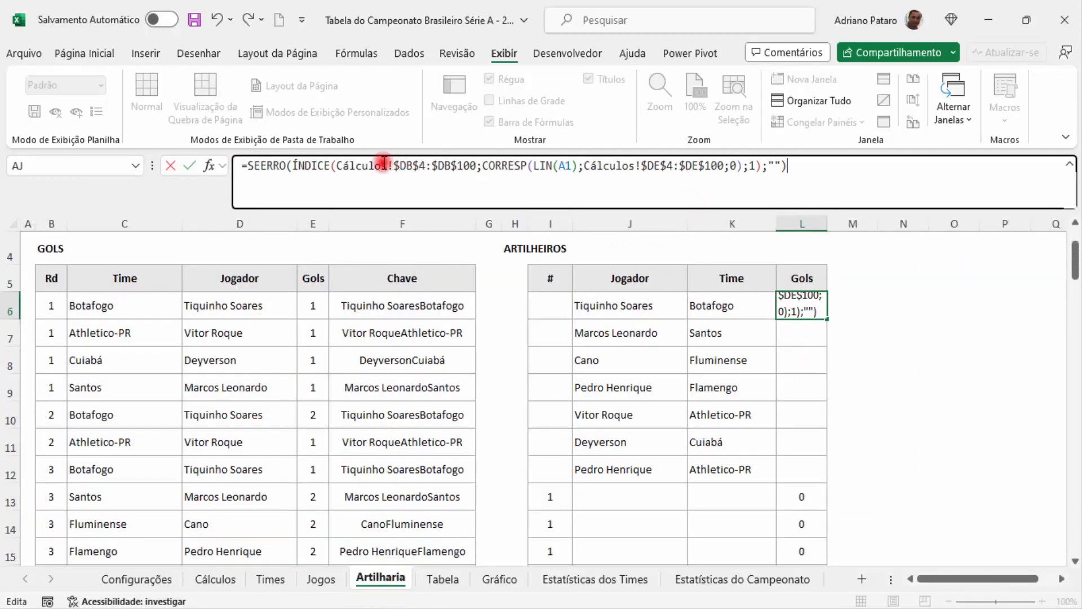
click(412, 168)
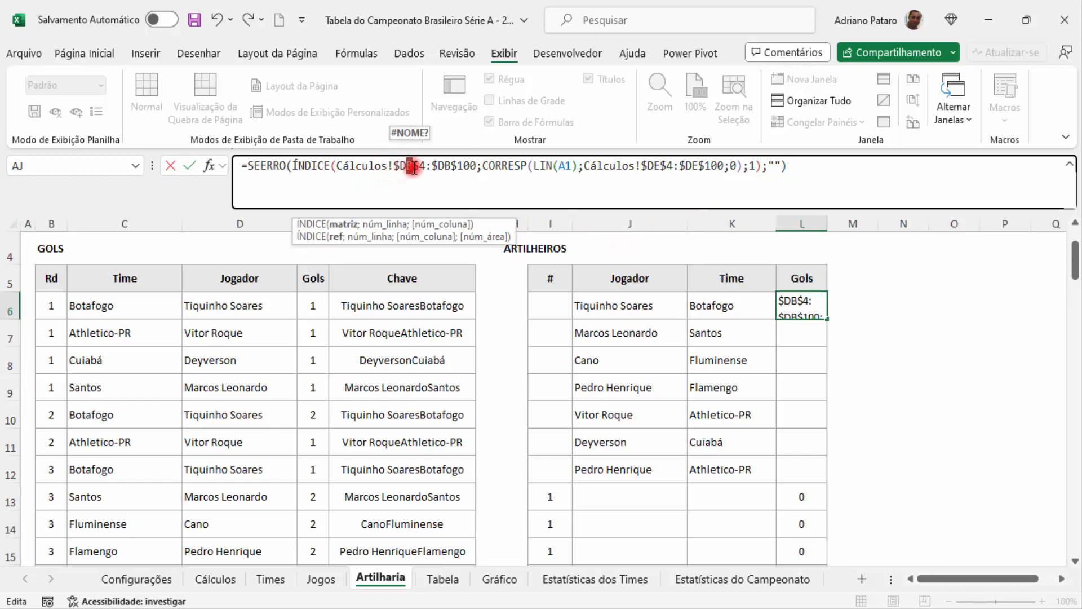
text(DD)
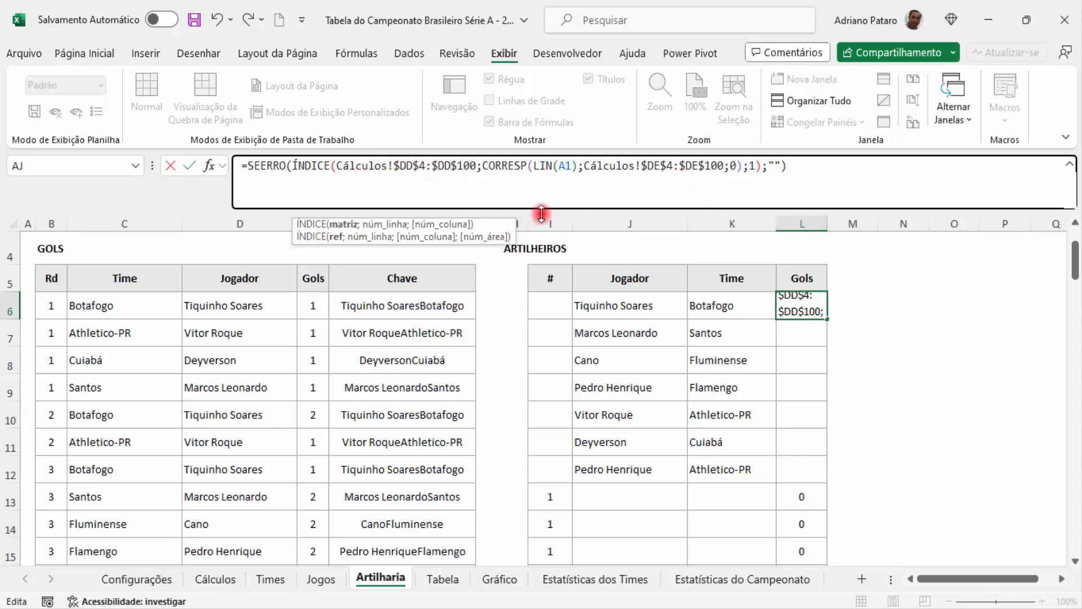
key(Return)
Fill L6's formula down the Gols column and shrink the formula bar to a single line
click(817, 304)
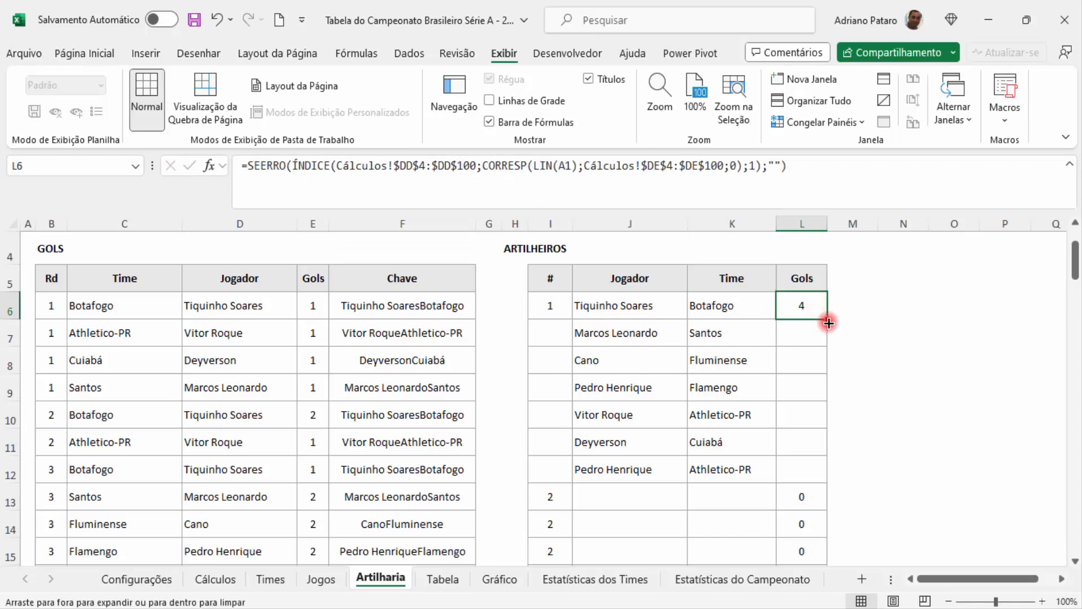
double_click(828, 319)
click(882, 407)
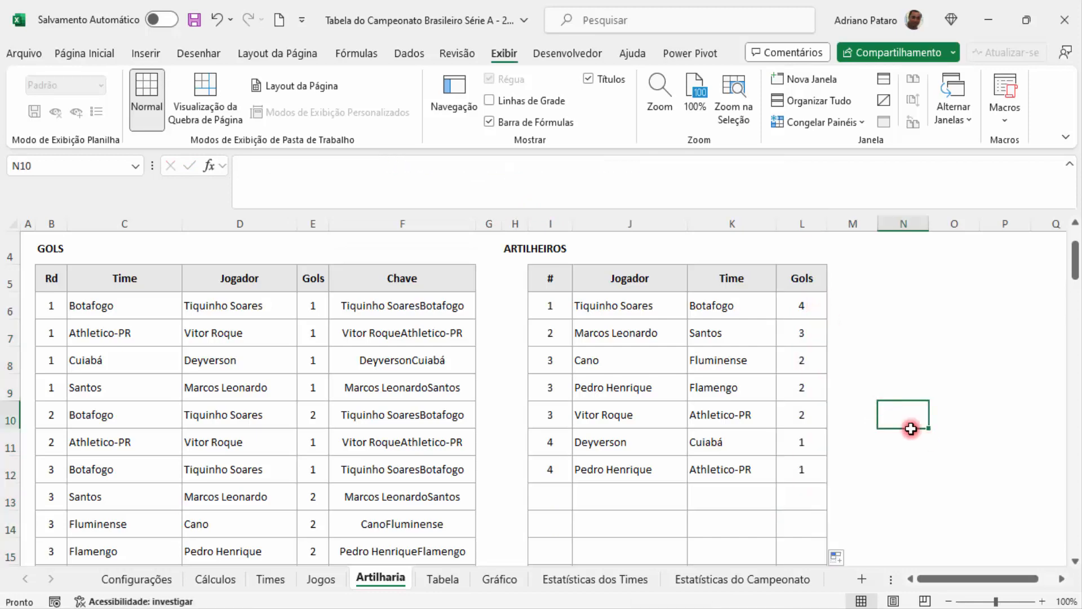
drag(654, 214, 648, 178)
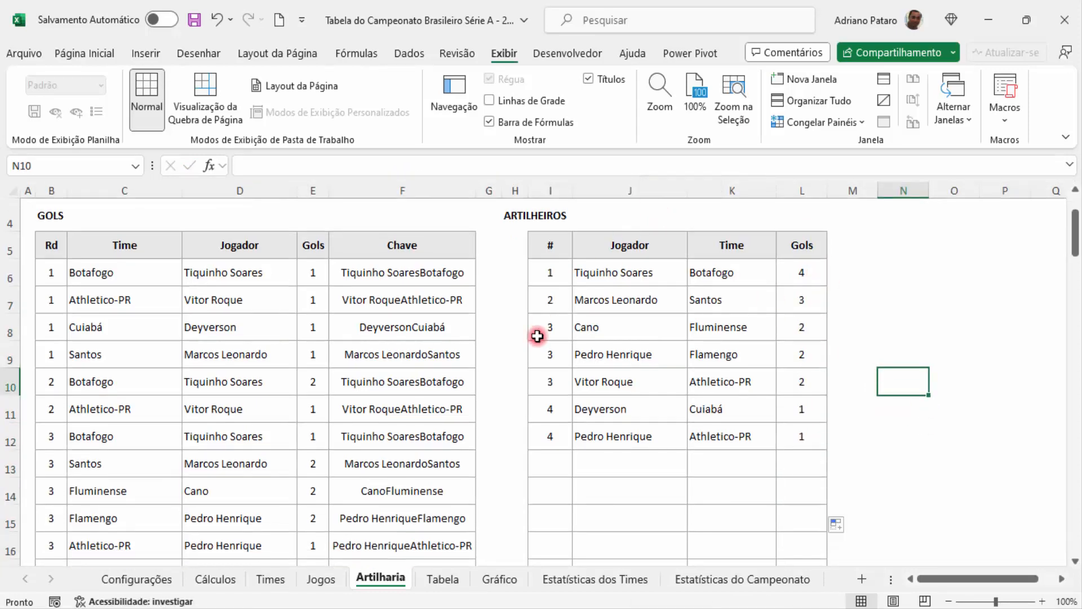
Set the goals in cell E16 of the GOLS table to 3 and check that player's row in the ARTILHEIROS ranking
scroll(356, 441, down, 2)
click(315, 393)
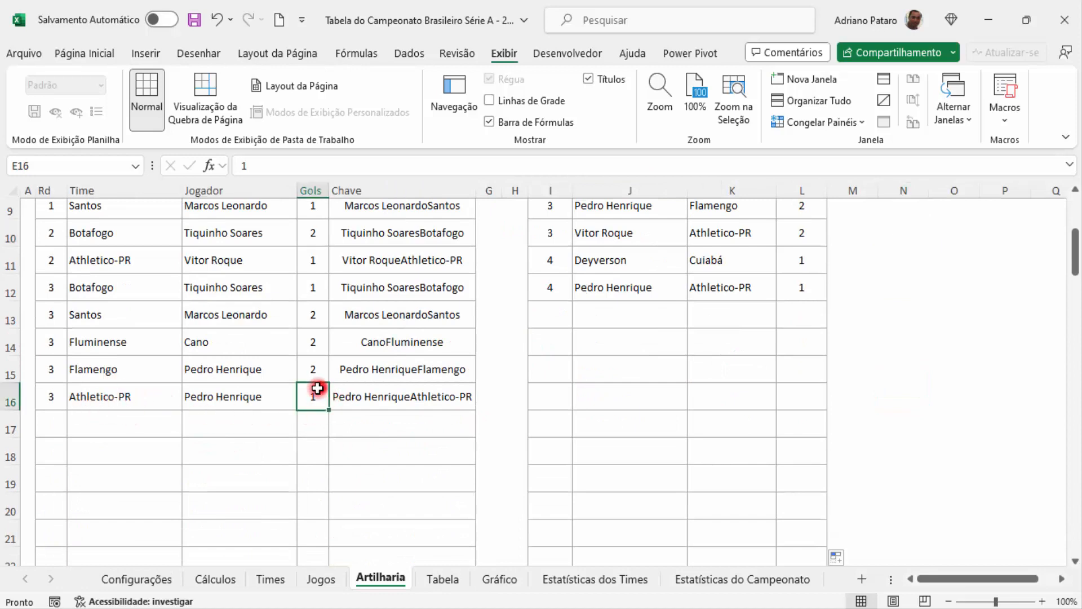
text(3)
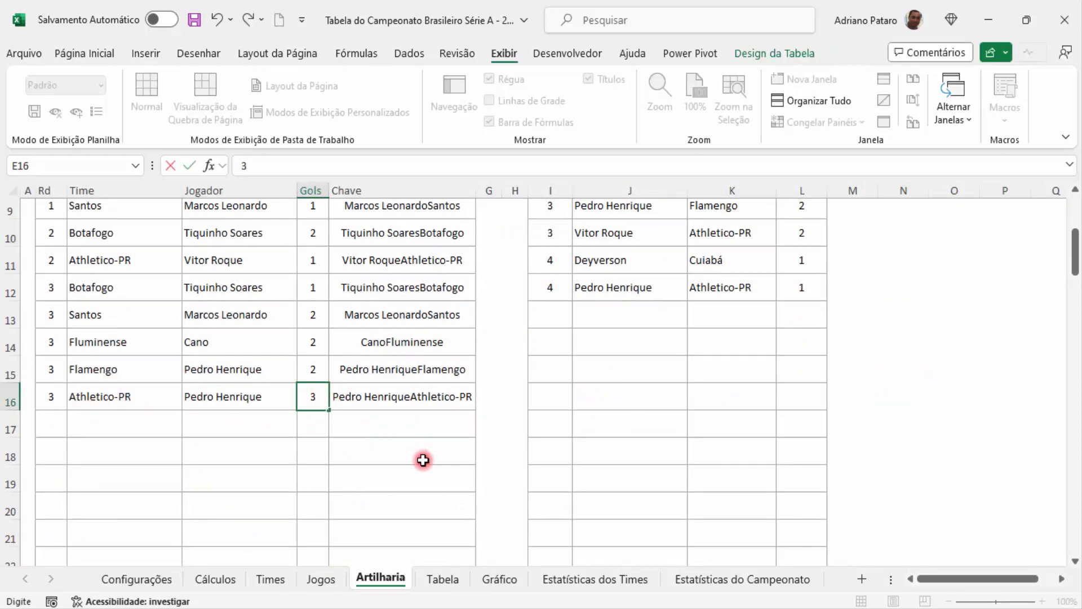
key(Return)
scroll(422, 460, up, 2)
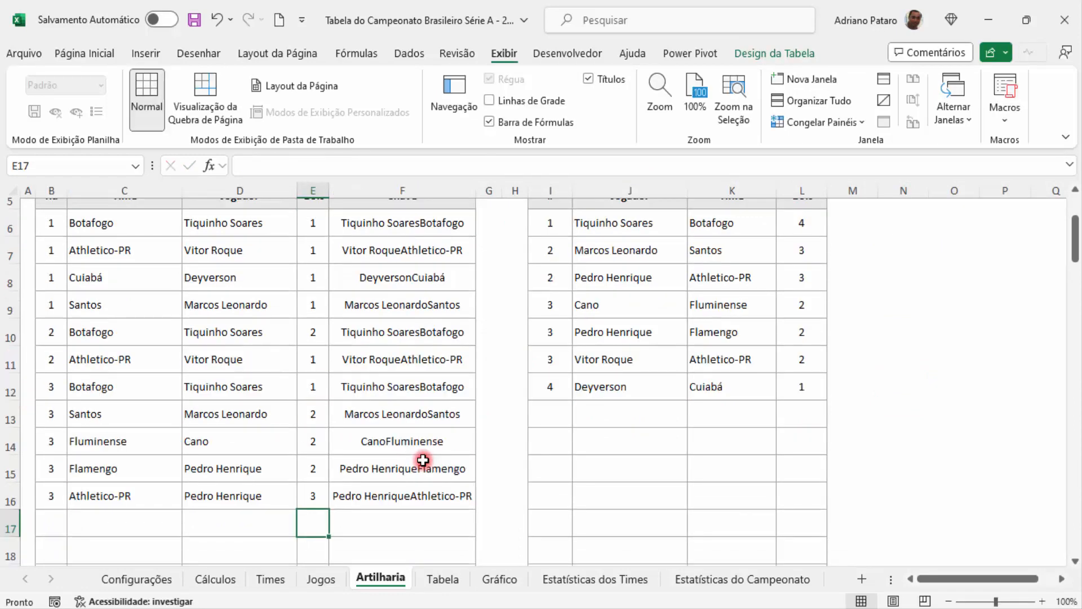
click(551, 329)
drag(614, 330, 794, 336)
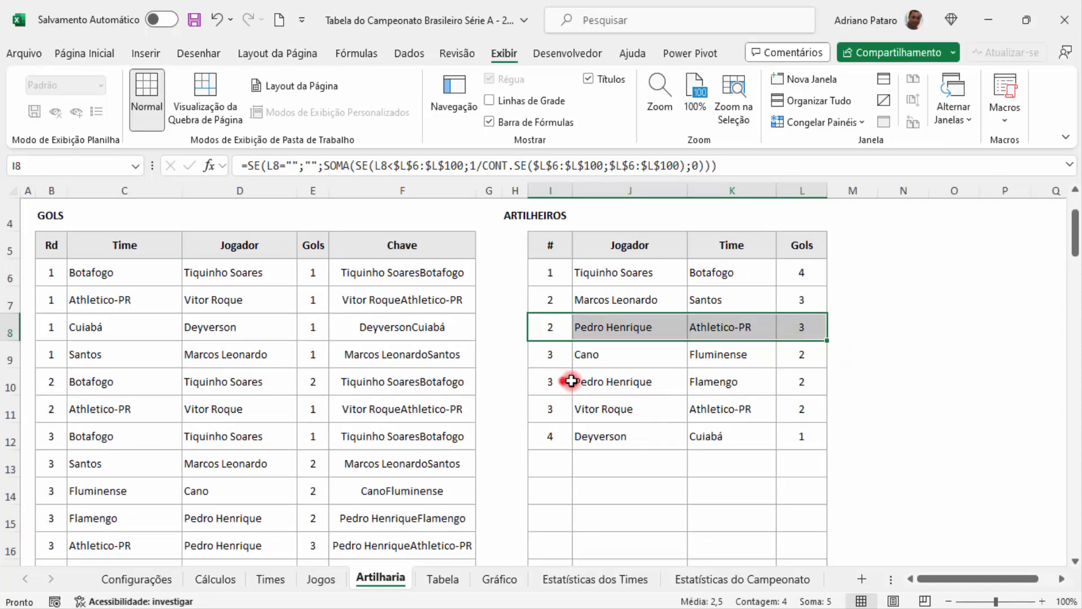
Check the Flamengo scorer's row in the ARTILHEIROS ranking and hide the Chave column F of the GOLS table
drag(571, 382, 797, 379)
click(720, 384)
scroll(456, 383, up, 1)
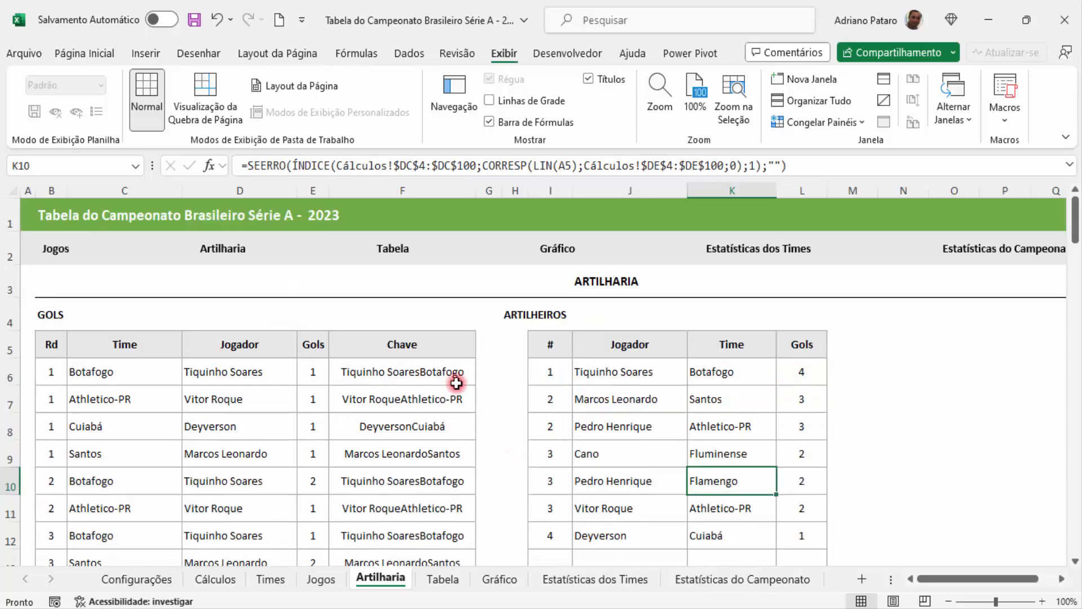
click(430, 345)
click(409, 198)
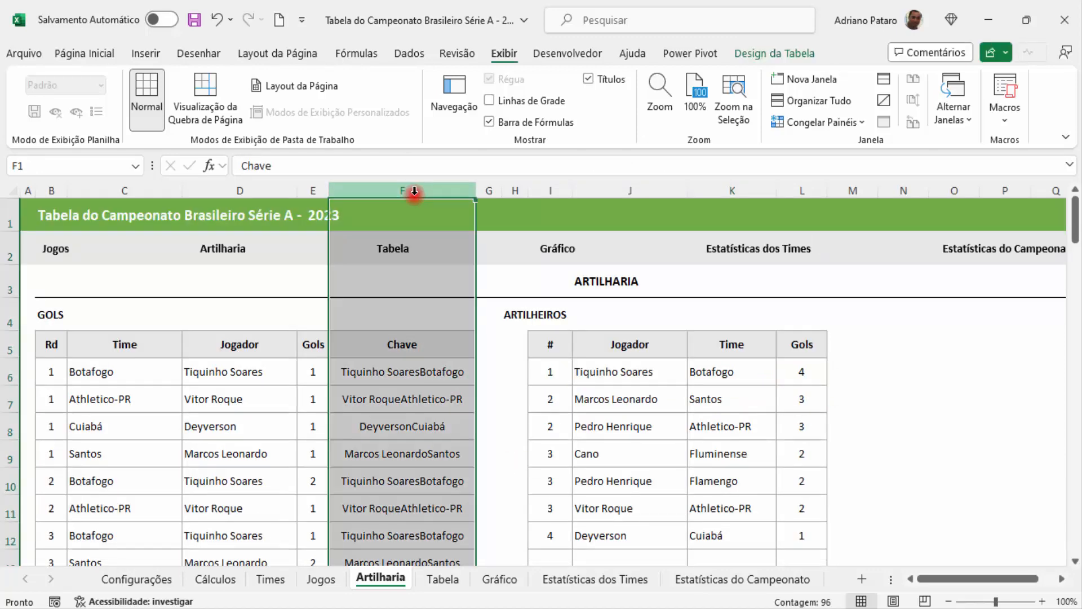
right_click(411, 198)
click(496, 475)
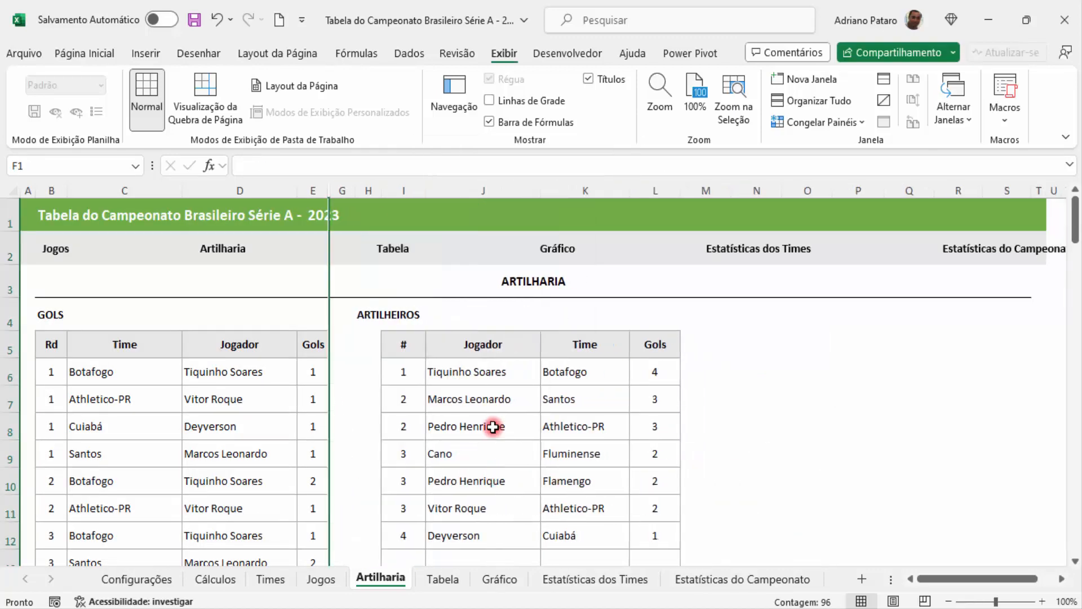
click(789, 392)
click(794, 338)
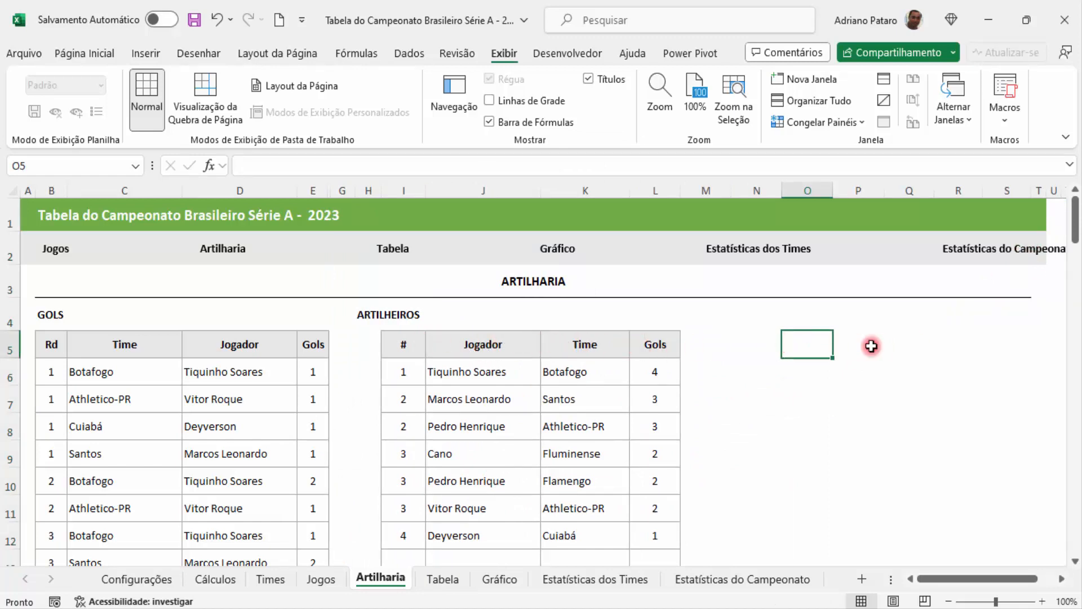
Widen column O to 11,71 and turn off the sheet's row and column headings
drag(834, 191, 853, 191)
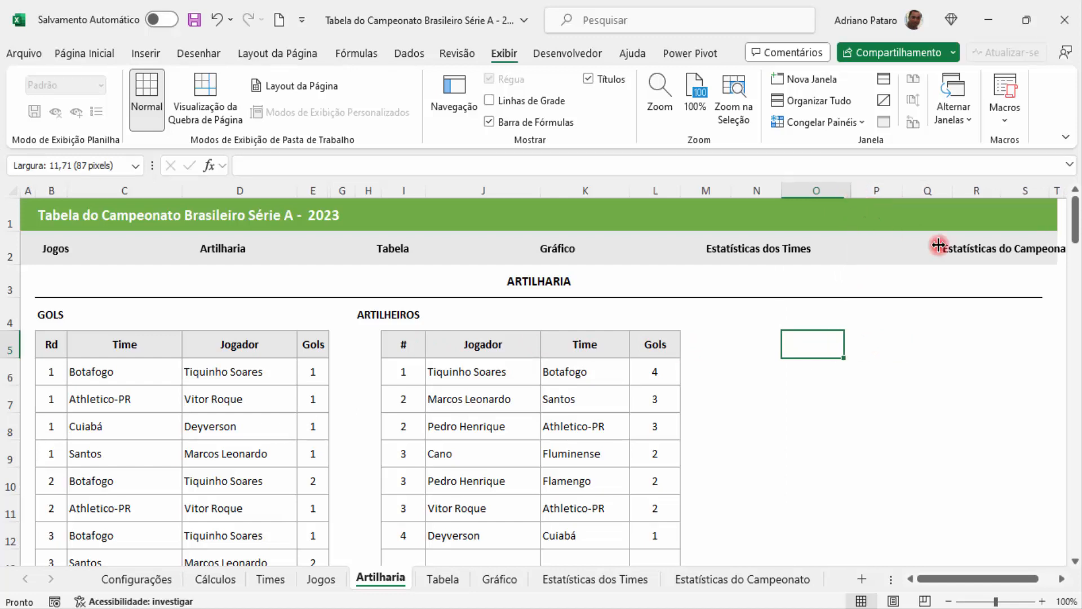
click(589, 79)
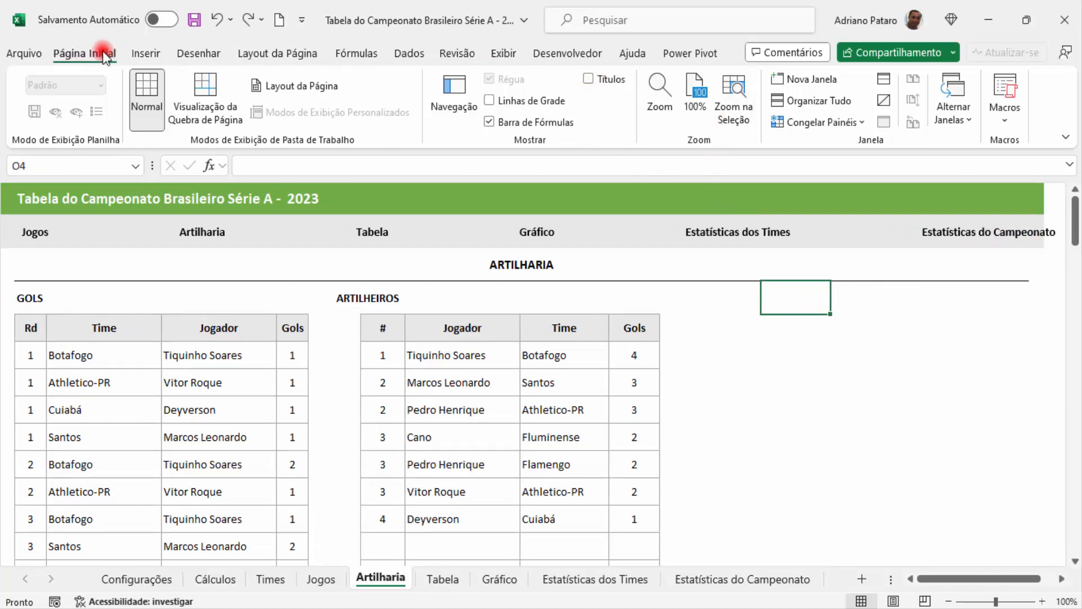
Set the width of column O to exactly 14
click(84, 53)
click(810, 121)
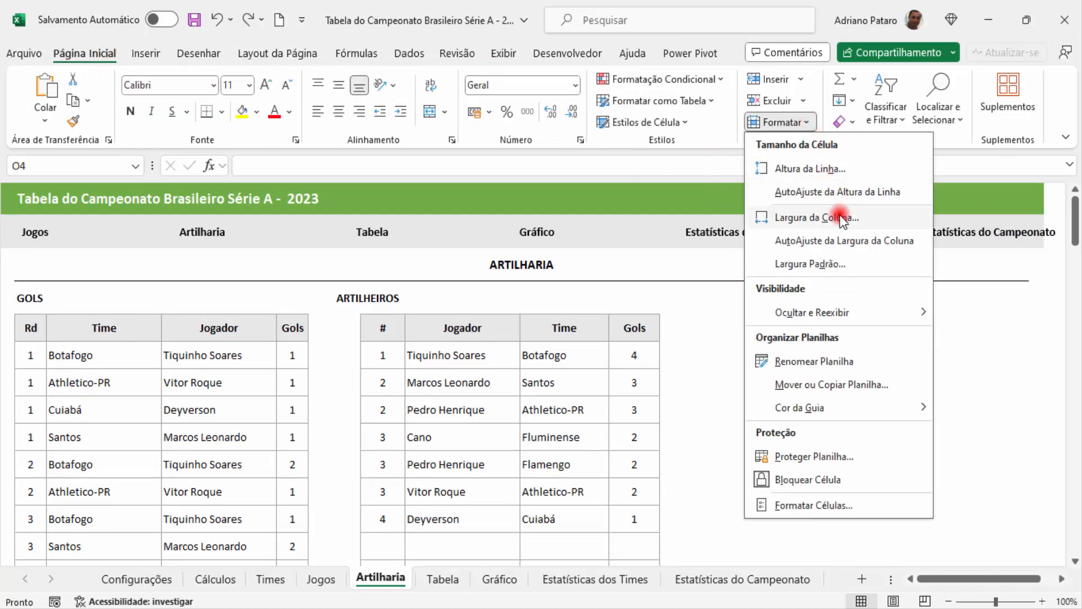
click(862, 216)
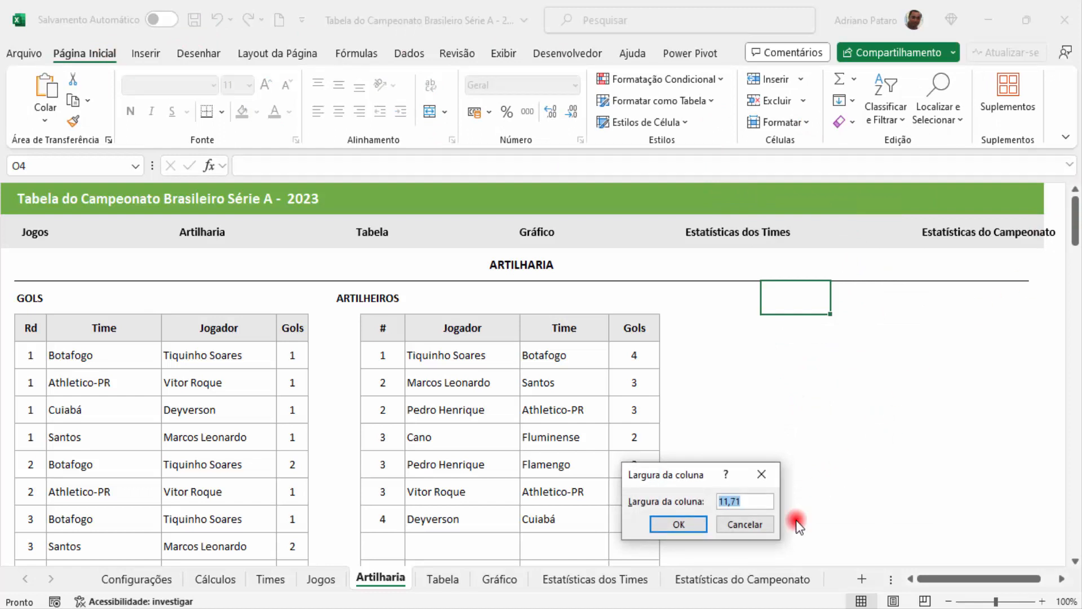
text(14)
key(Return)
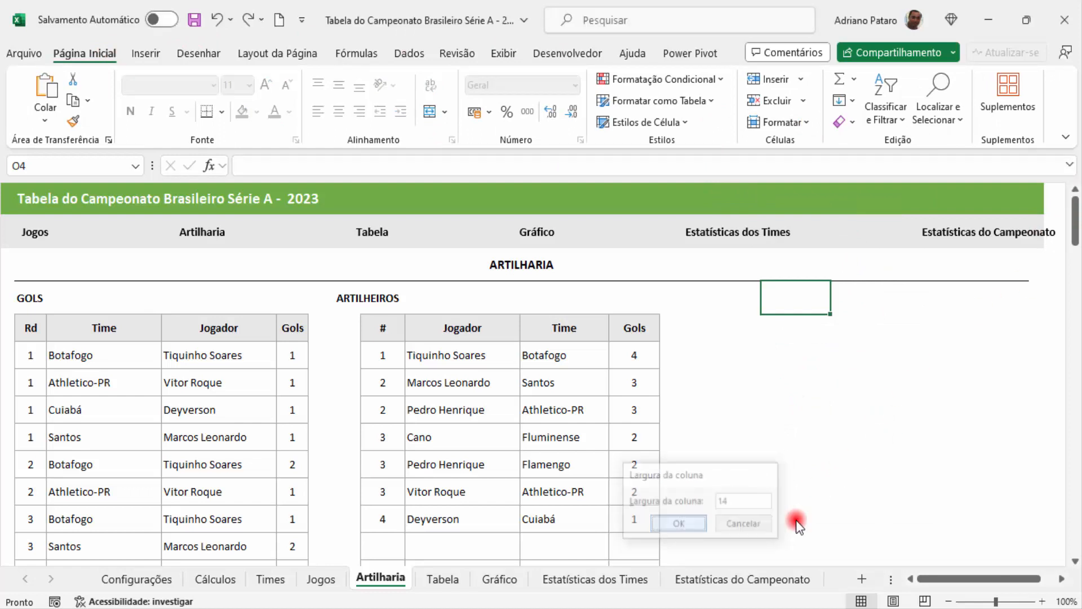
Look over the finished GOLS and ARTILHEIROS tables and save the workbook
scroll(757, 400, down, 1)
click(757, 400)
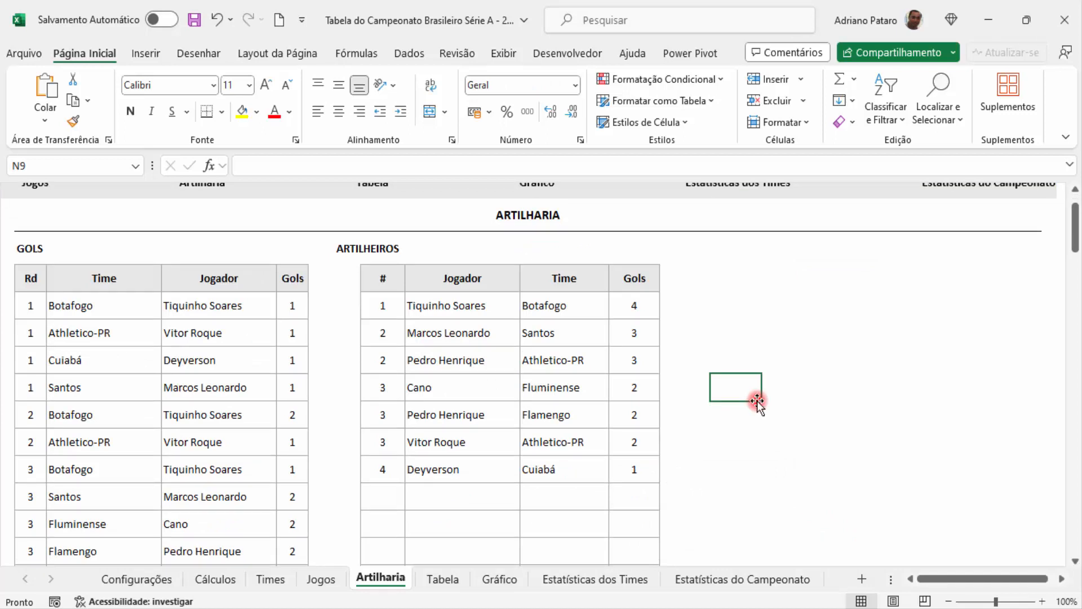
scroll(757, 401, up, 2)
click(194, 19)
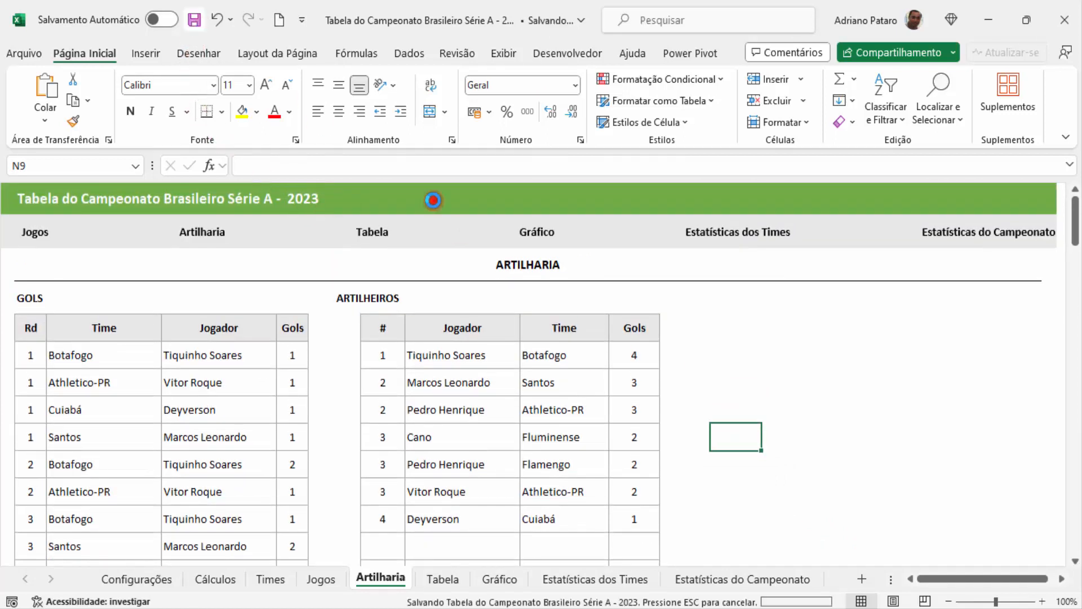